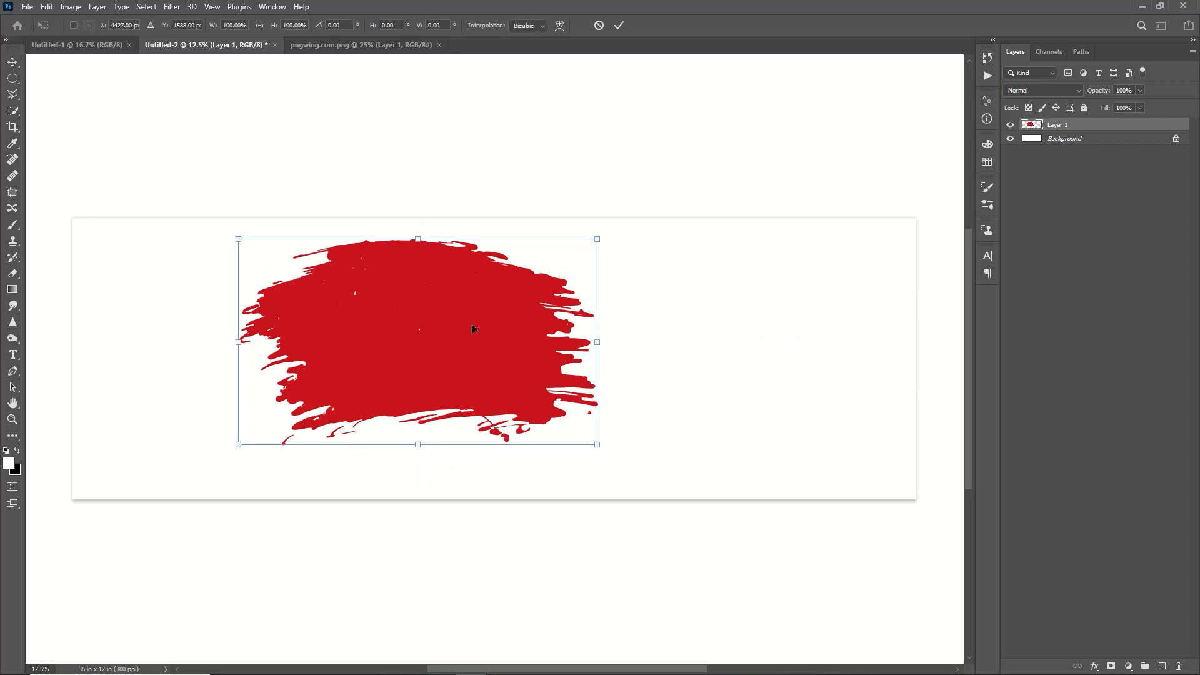
Enlarge and rotate the red brush stroke so it runs diagonally across the full height of the canvas
left_click_drag(411, 524, 362, 631)
left_click_drag(440, 423, 450, 392)
left_click_drag(188, 388, 190, 415)
left_click(621, 25)
scroll(552, 160, "down", 2)
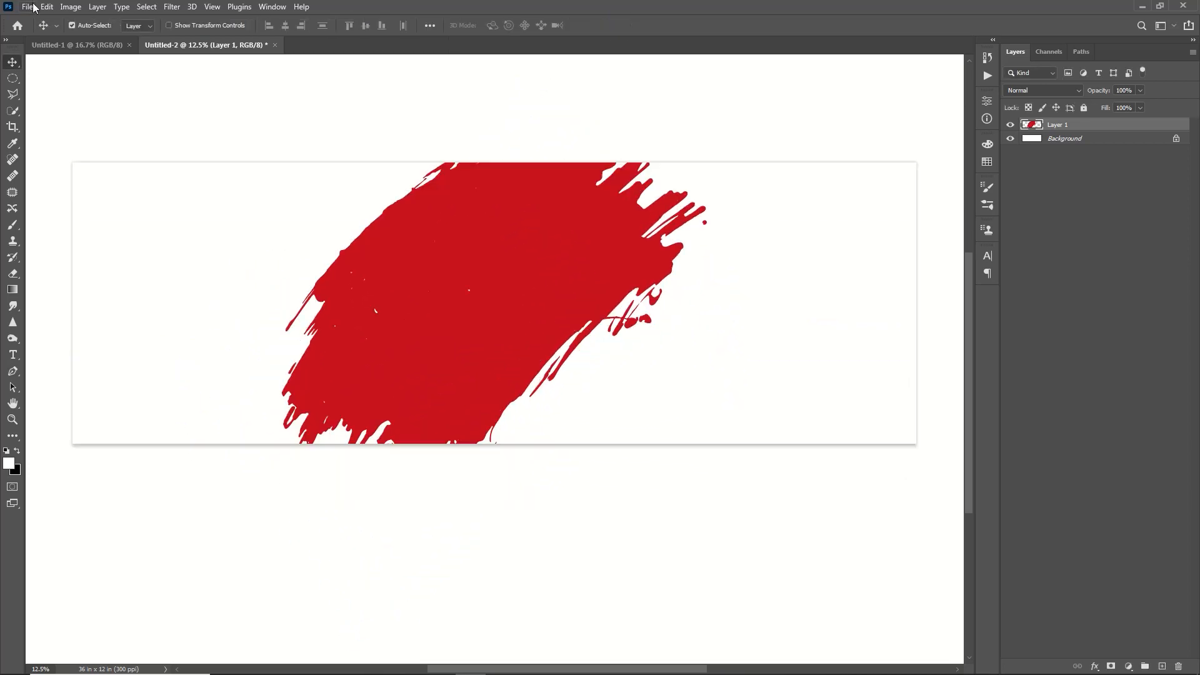
Open the photo WallpaperDog-10797214 and cut its entire image
left_click(28, 6)
left_click(39, 32)
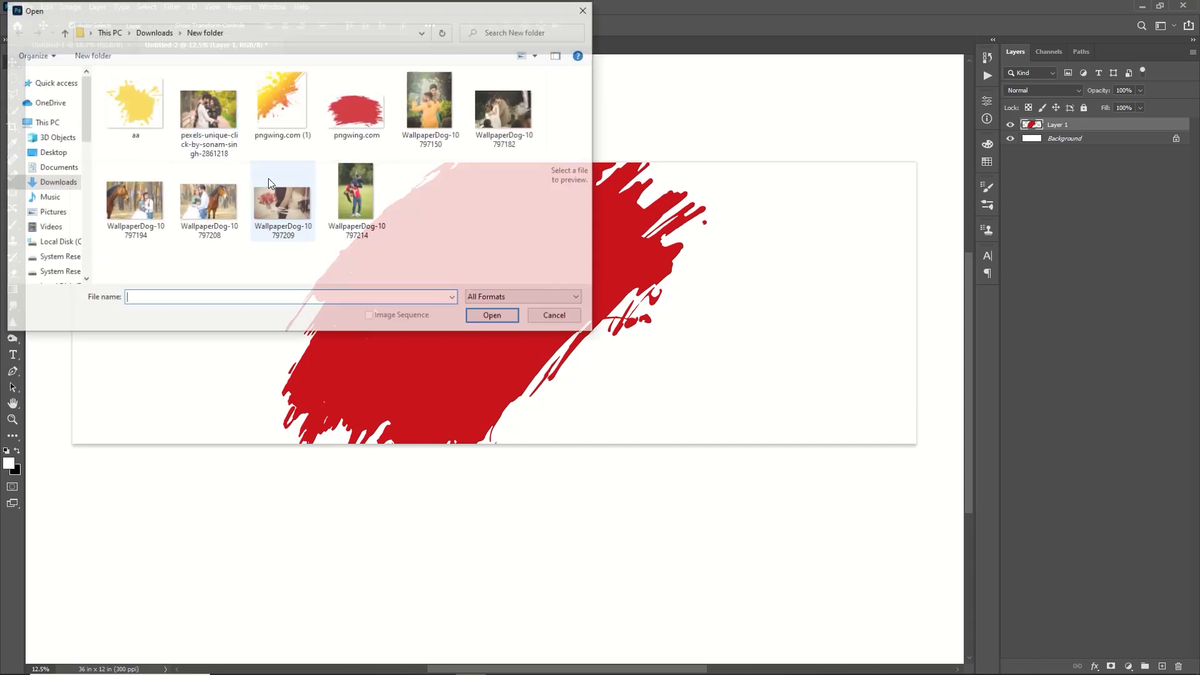
left_click(359, 194)
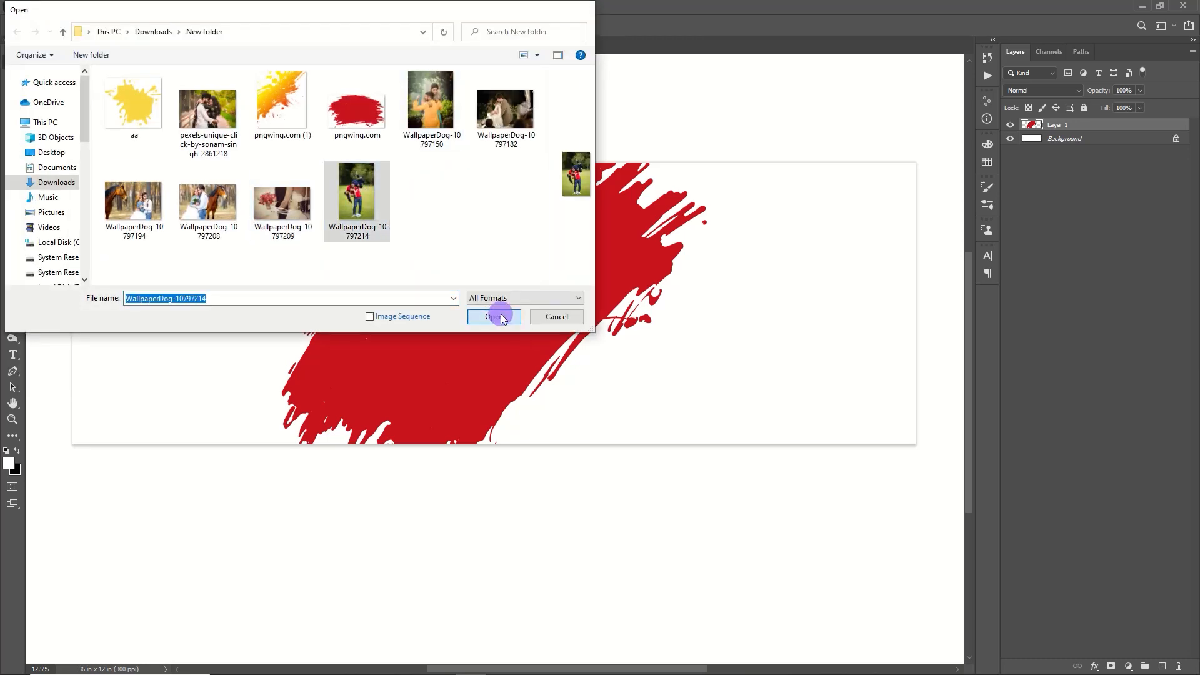
left_click(500, 315)
key("ctrl+a")
key("ctrl+x")
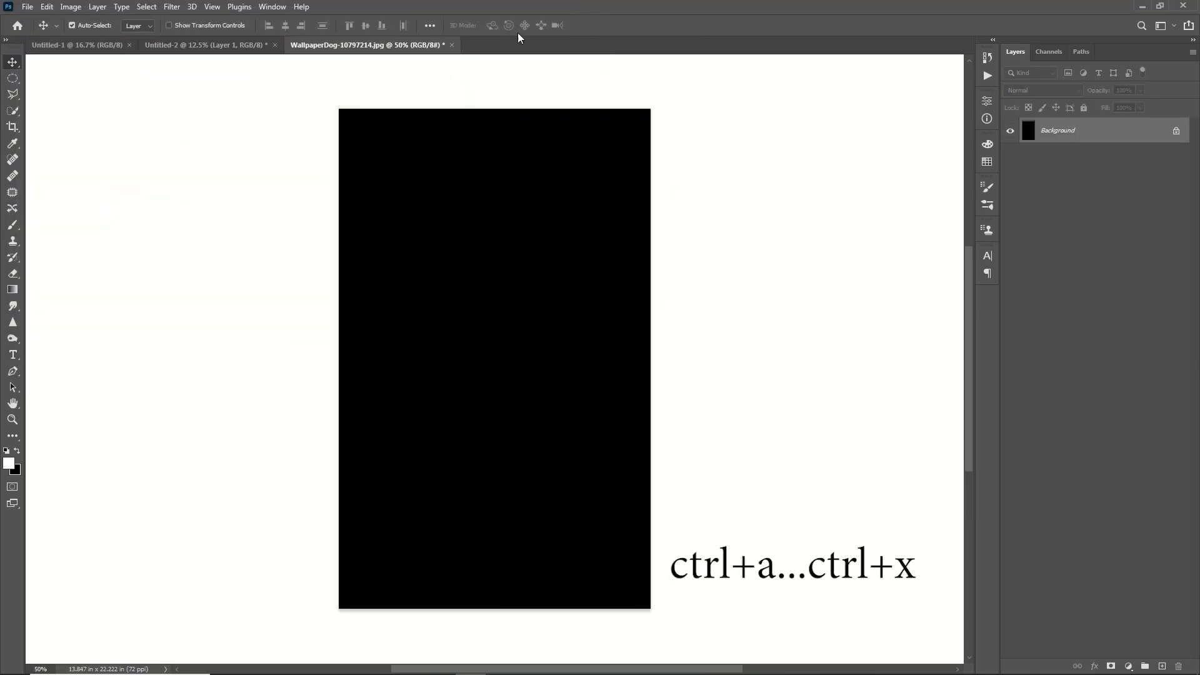
Close the emptied WallpaperDog-10797214 file without saving and paste the cut photo into Untitled-2 above the brush stroke
left_click(451, 44)
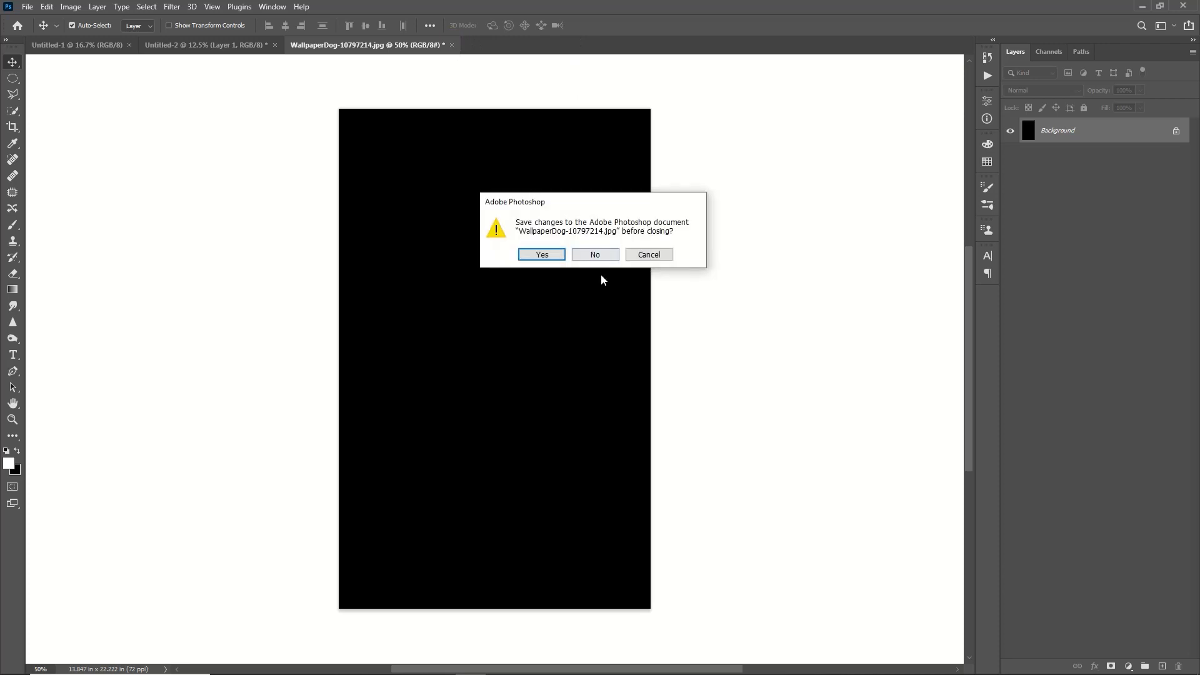
left_click(594, 255)
key("ctrl+v")
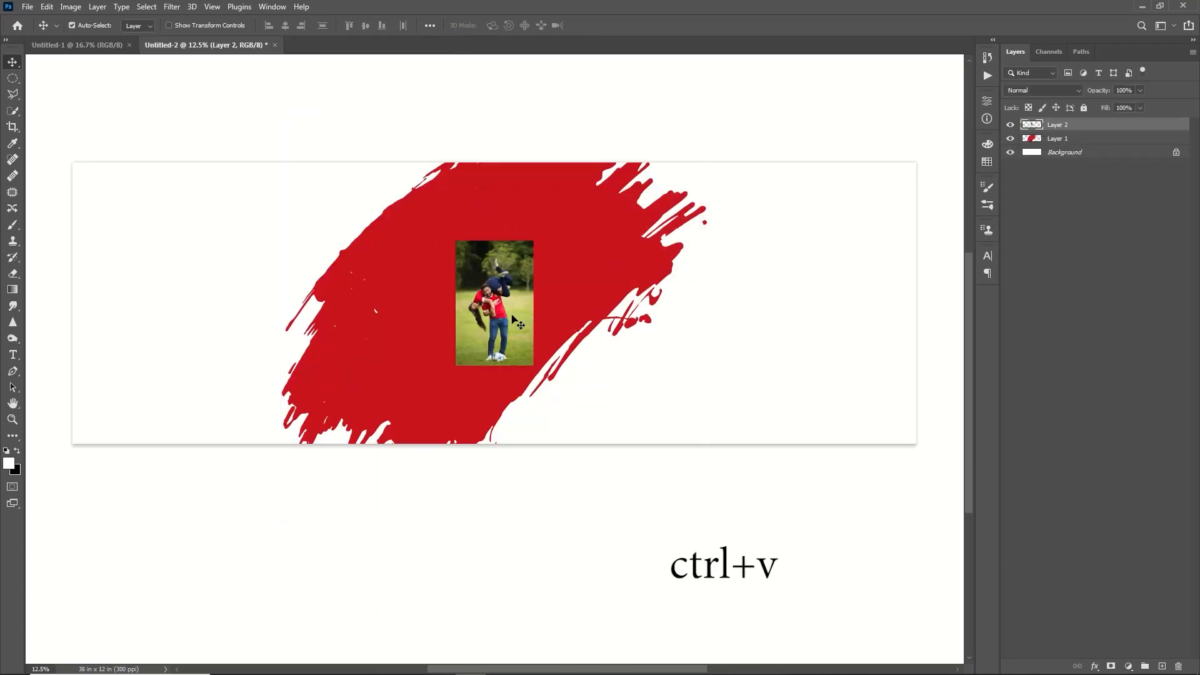
Enlarge and tilt the pasted couple photo to cover the red brush stroke, and clip it to the stroke's layer
key("ctrl+t")
left_click_drag(542, 231, 587, 265)
left_click_drag(424, 326, 188, 375)
left_click_drag(718, 222, 747, 210)
key("Return")
right_click(1076, 124)
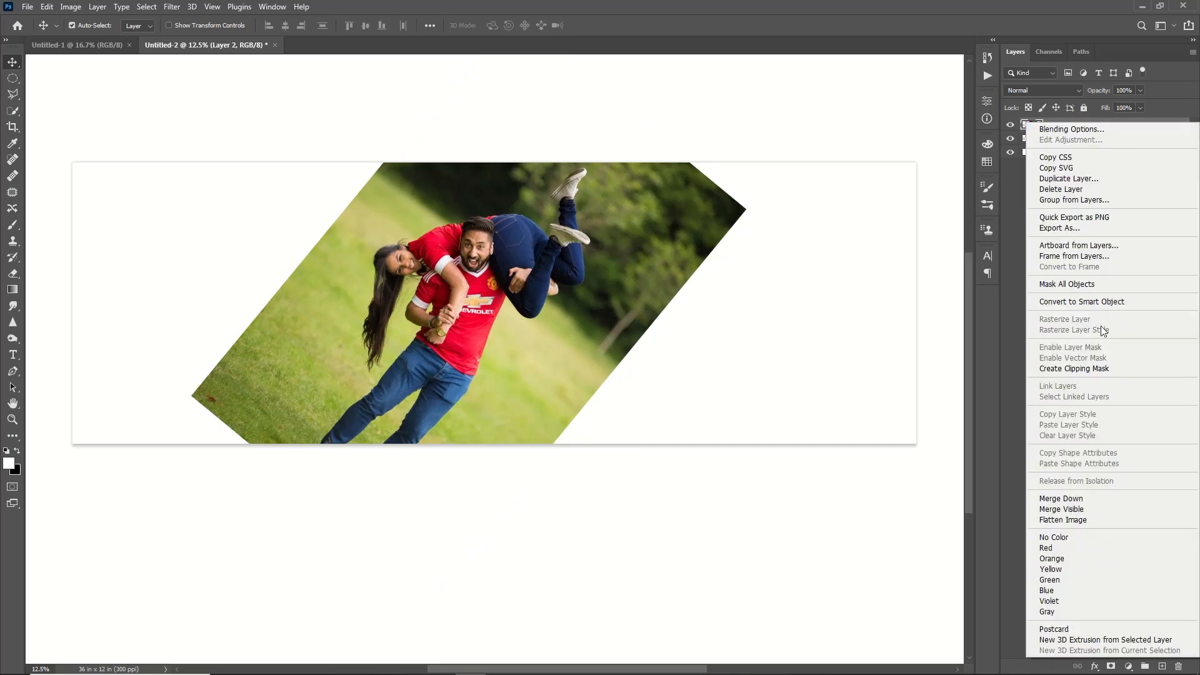
left_click(1097, 371)
Duplicate the brush stroke layer and rotate the lower copy slightly clockwise behind the clipped photo
left_click(1058, 138)
key("ctrl+j")
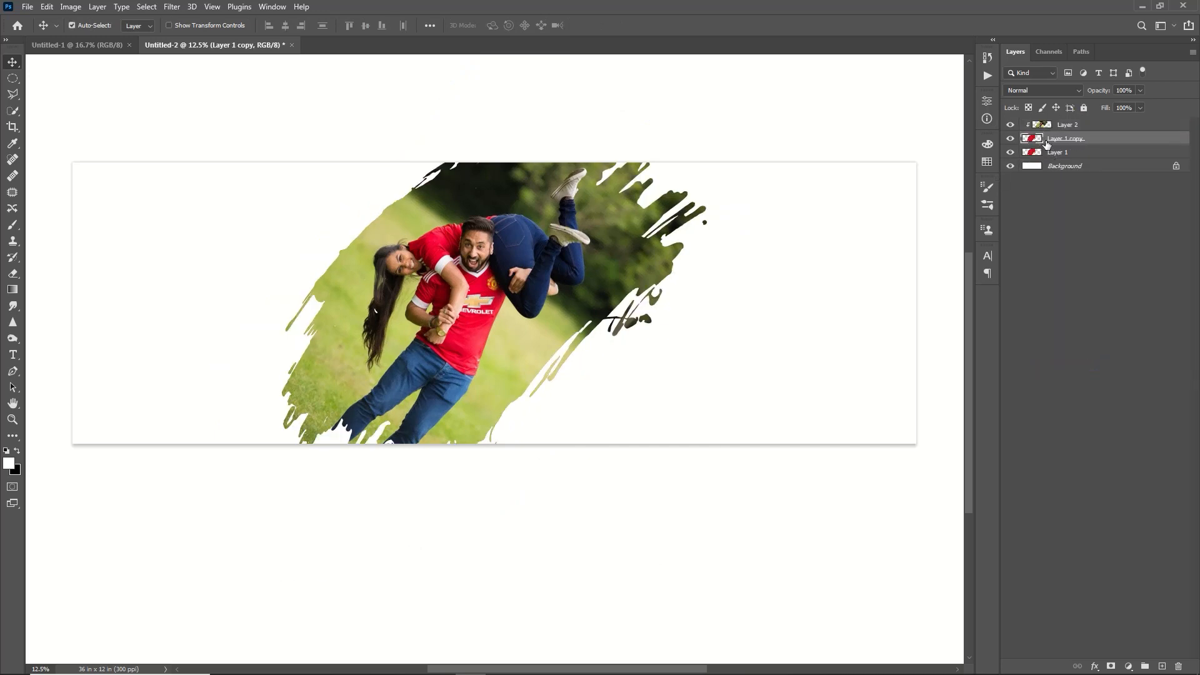
left_click(1050, 154)
key("ctrl+t")
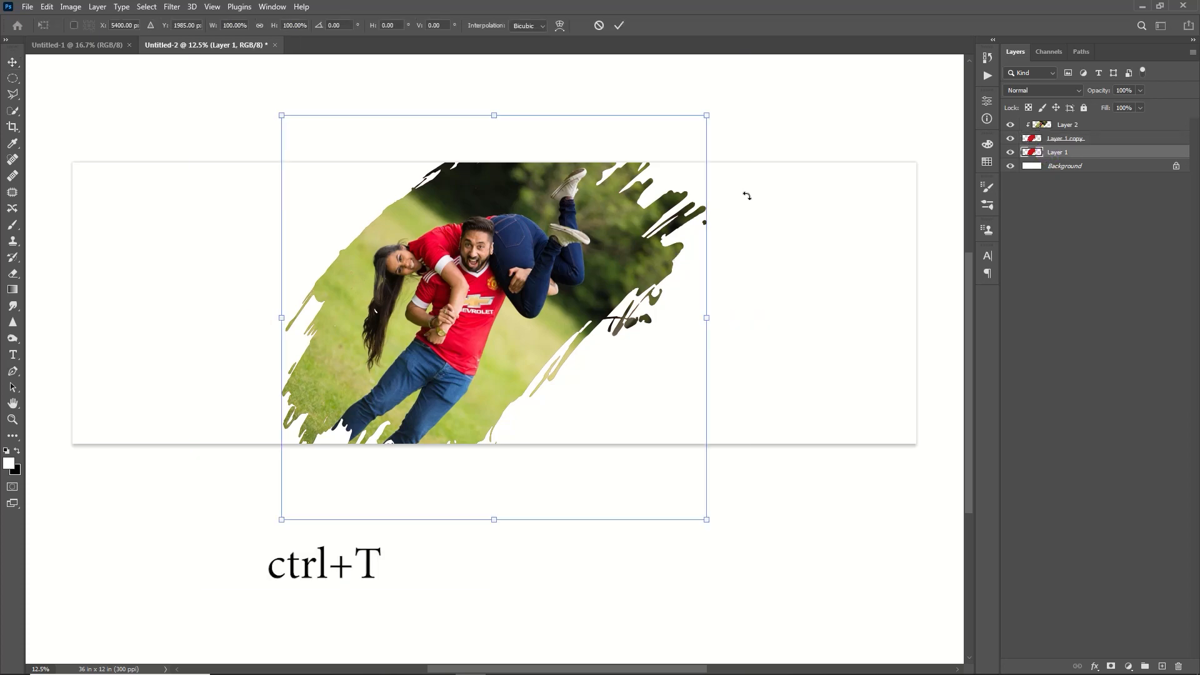
left_click_drag(768, 123, 790, 177)
key("Return")
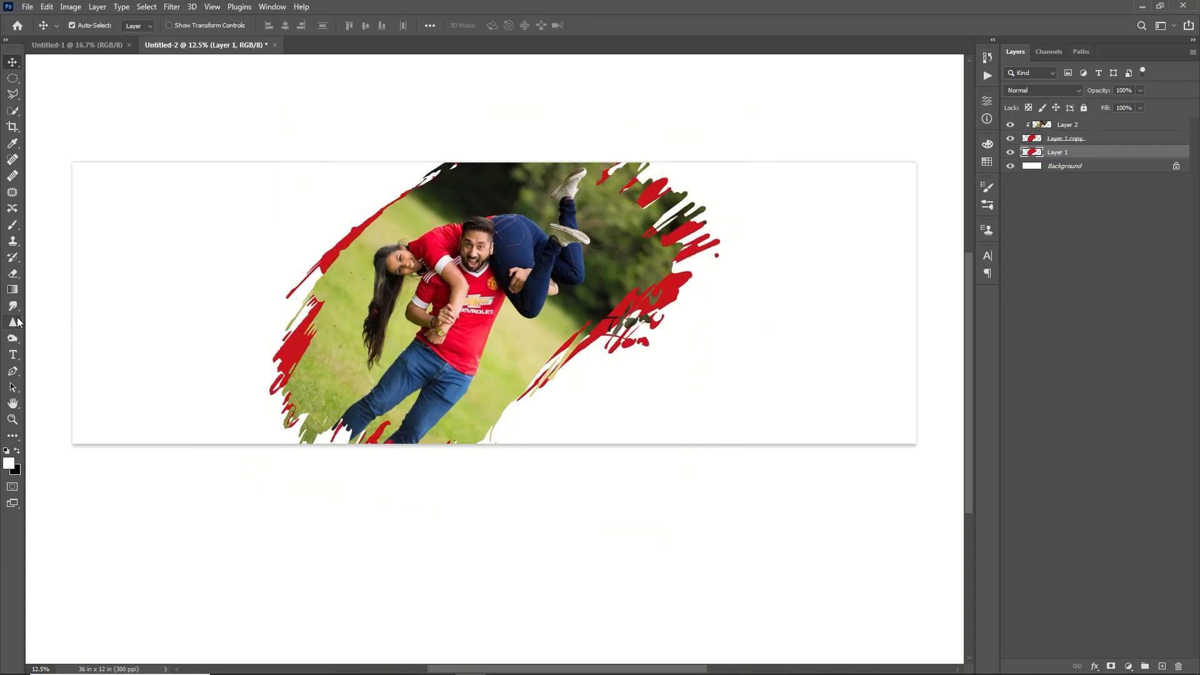
Open the splash image aa and bring it into Untitled-2 beside the brush stroke on the canvas's left side
key("ctrl+o")
left_click(135, 108)
left_click(492, 316)
left_click_drag(417, 332, 191, 335)
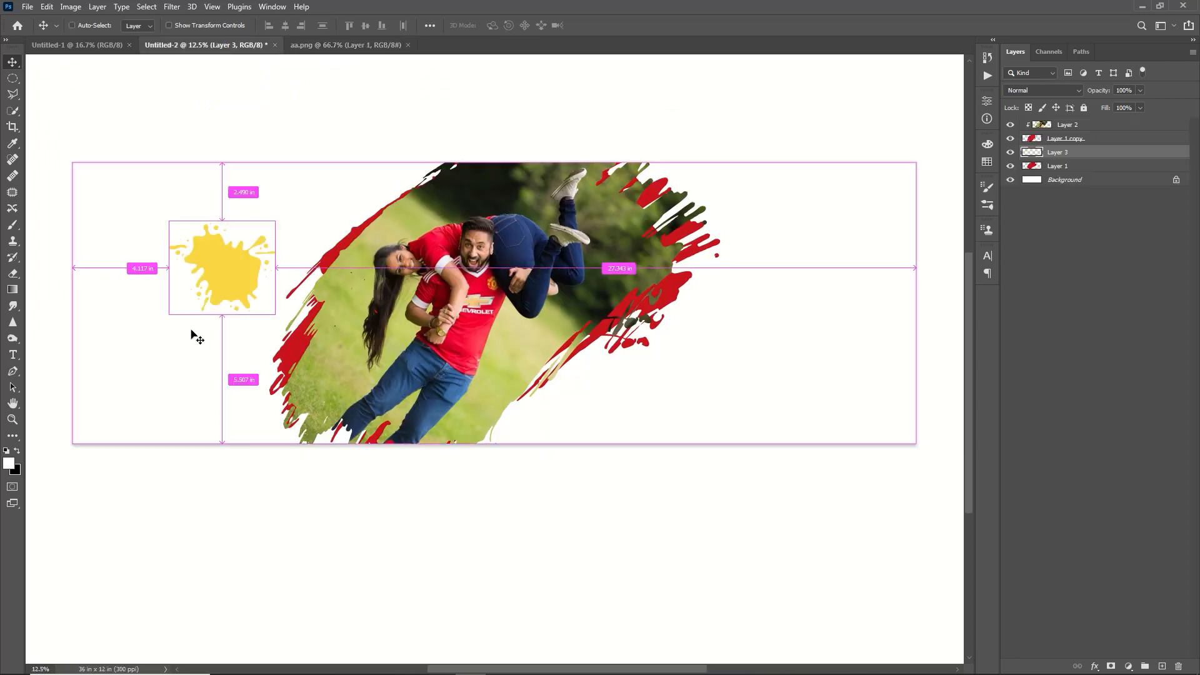
Enlarge and rotate the yellow splash, placing it to the left of the central brush-stroke photo
key("ctrl+t")
left_click_drag(288, 265, 143, 436)
left_click_drag(155, 306, 108, 287)
left_click_drag(212, 273, 244, 260)
left_click_drag(142, 272, 137, 269)
key("Return")
Open the orange splatter image pngwing.com (1) and bring it into Untitled-2 to the right of the central photo
left_click(27, 7)
left_click(31, 32)
left_click(277, 107)
left_click(490, 317)
left_click_drag(488, 300, 727, 363)
Scale and rotate the orange splatter so it fills the lower-right corner of the canvas
key("ctrl+t")
left_click_drag(635, 254, 851, 527)
left_click_drag(809, 440, 919, 430)
left_click_drag(746, 451, 695, 497)
left_click_drag(775, 387, 770, 335)
left_click_drag(721, 154, 711, 160)
key("Return")
Draw a circle about 6.67 in wide with the Ellipse tool over the yellow splash and fill it black
left_click(249, 252)
key("u")
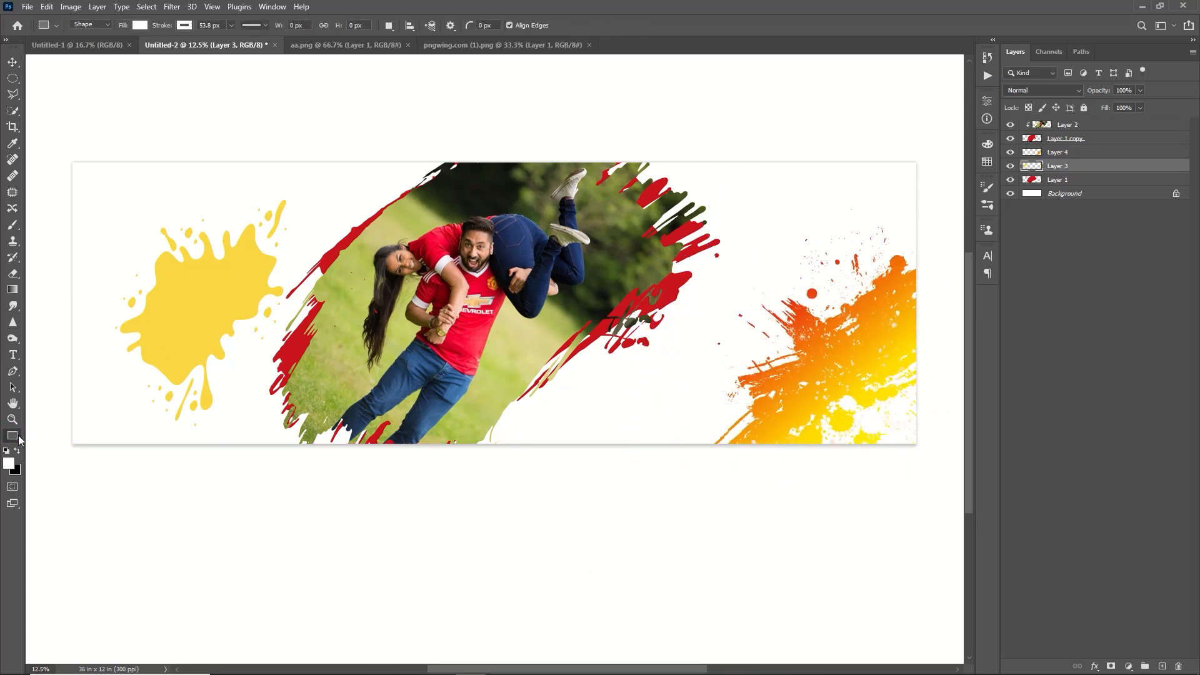
right_click(16, 438)
left_click(80, 596)
left_click_drag(105, 232, 261, 389)
left_click(876, 226)
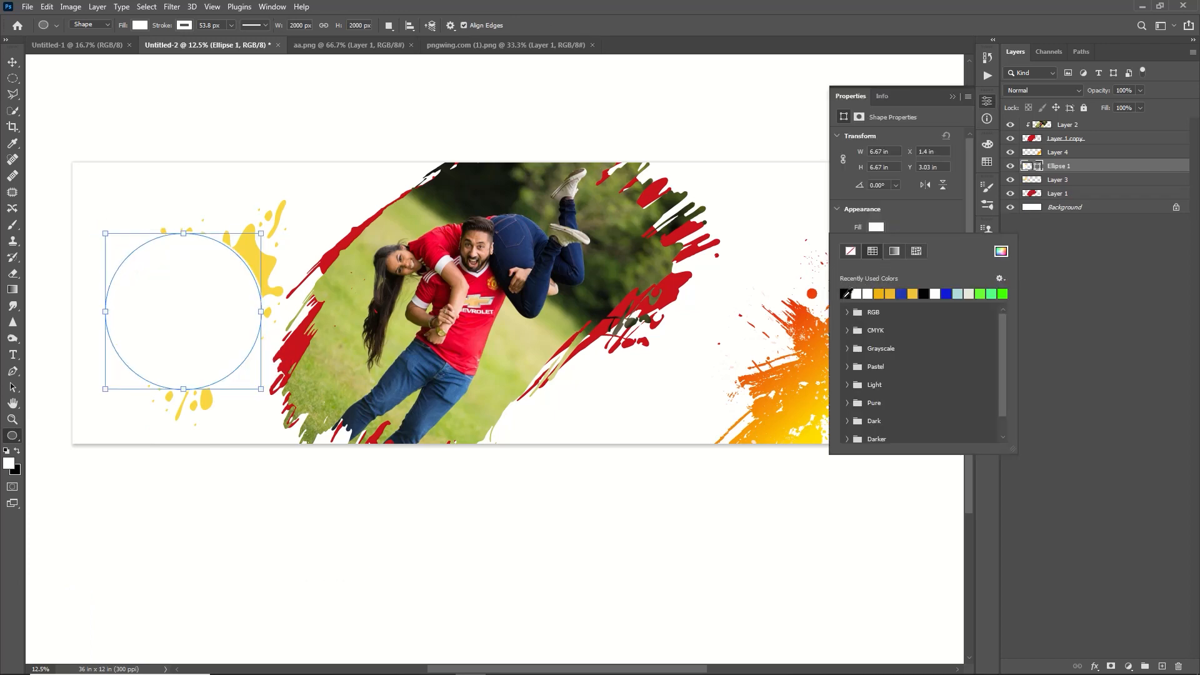
left_click(846, 293)
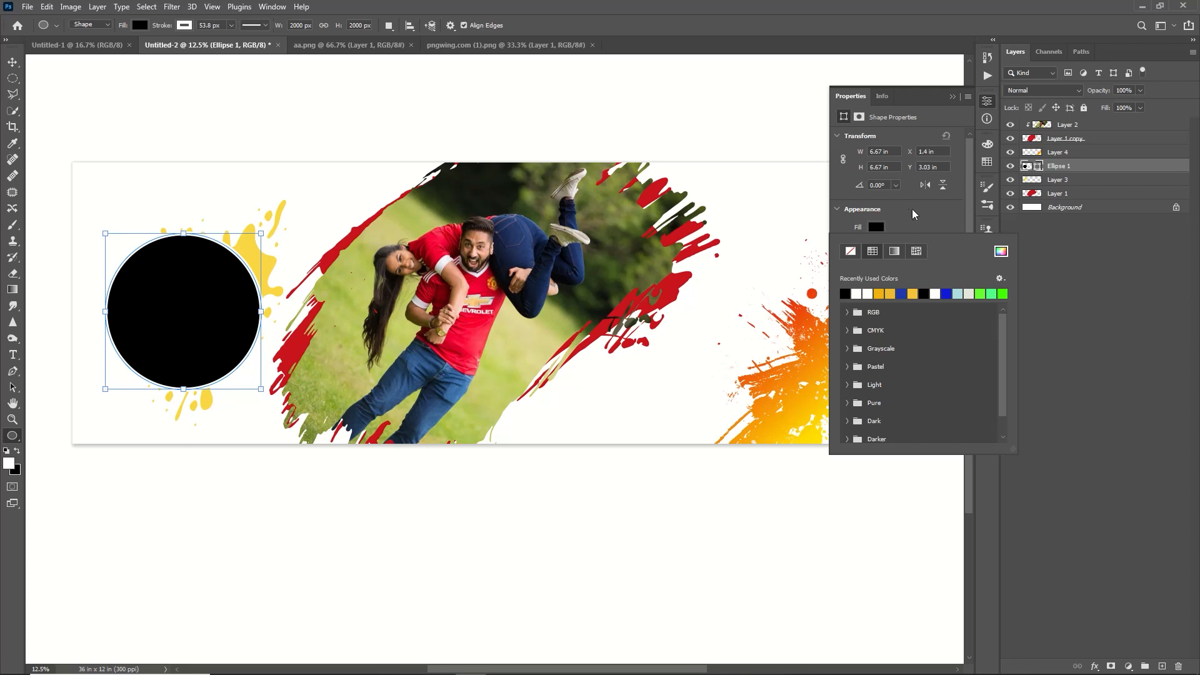
left_click(951, 96)
Duplicate the black circle, scale the copy to about 54%, and place it over the original's lower-left edge
key("v")
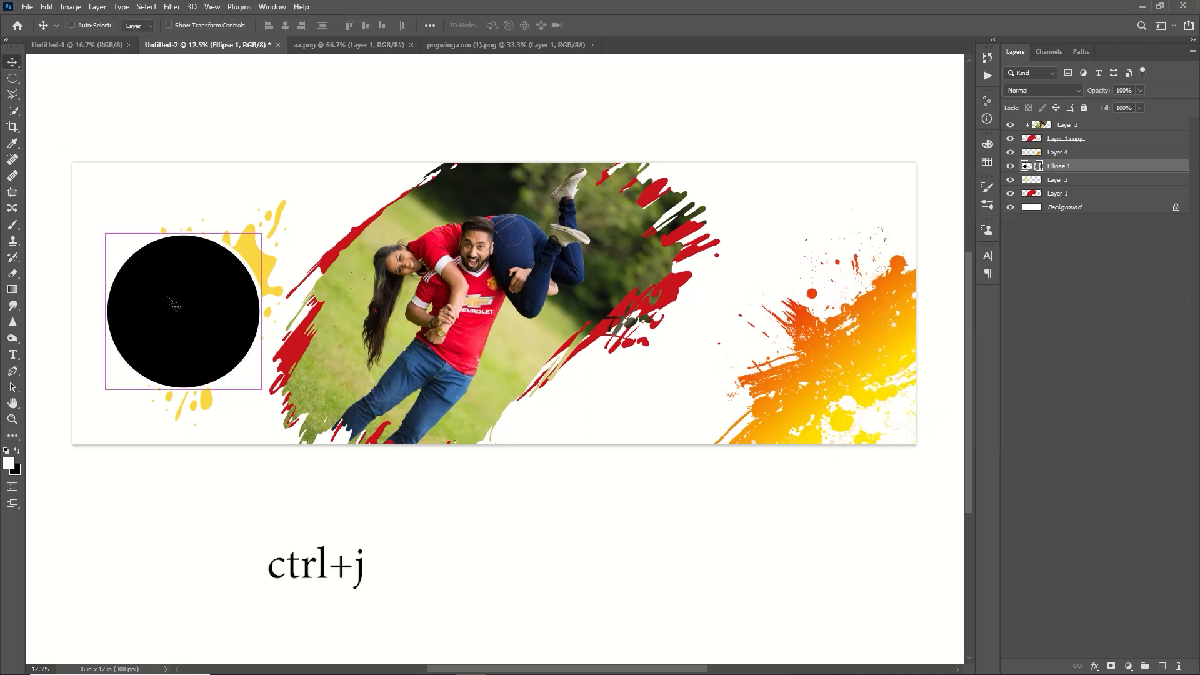
key("ctrl+j")
key("ctrl+t")
left_click_drag(169, 319, 153, 381)
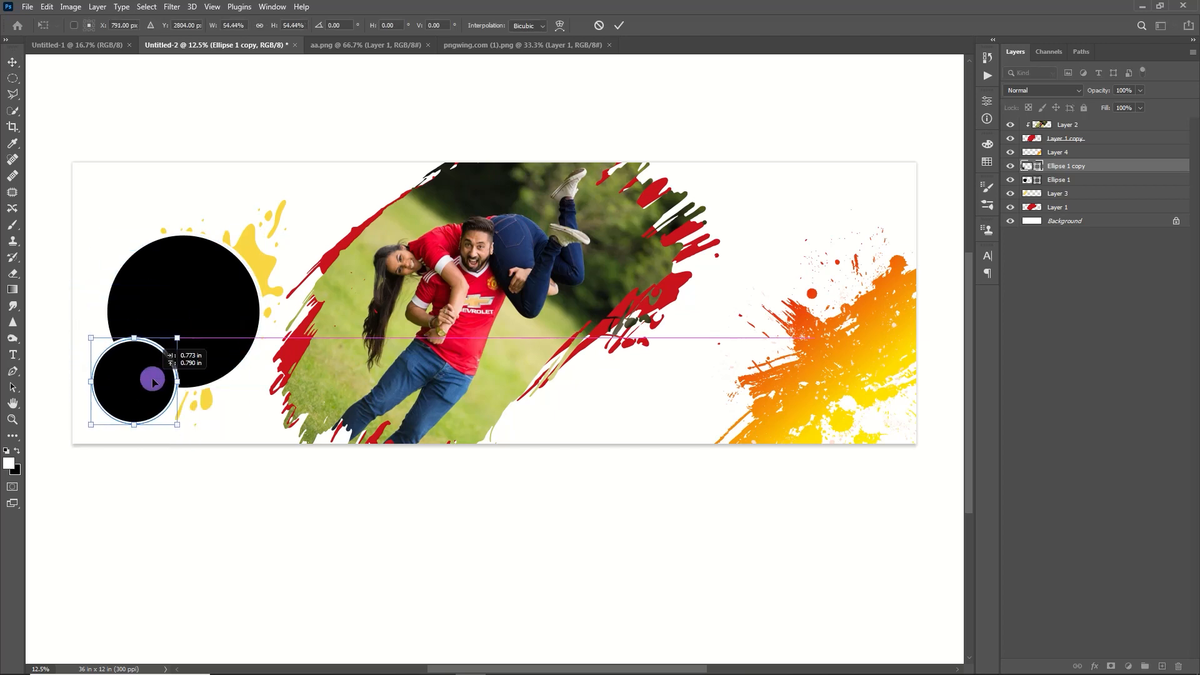
key("Return")
Open the photo WallpaperDog-10797150 and bring it into Untitled-2 directly above the large circle's layer
left_click(27, 7)
left_click(44, 35)
left_click(432, 103)
left_click(493, 316)
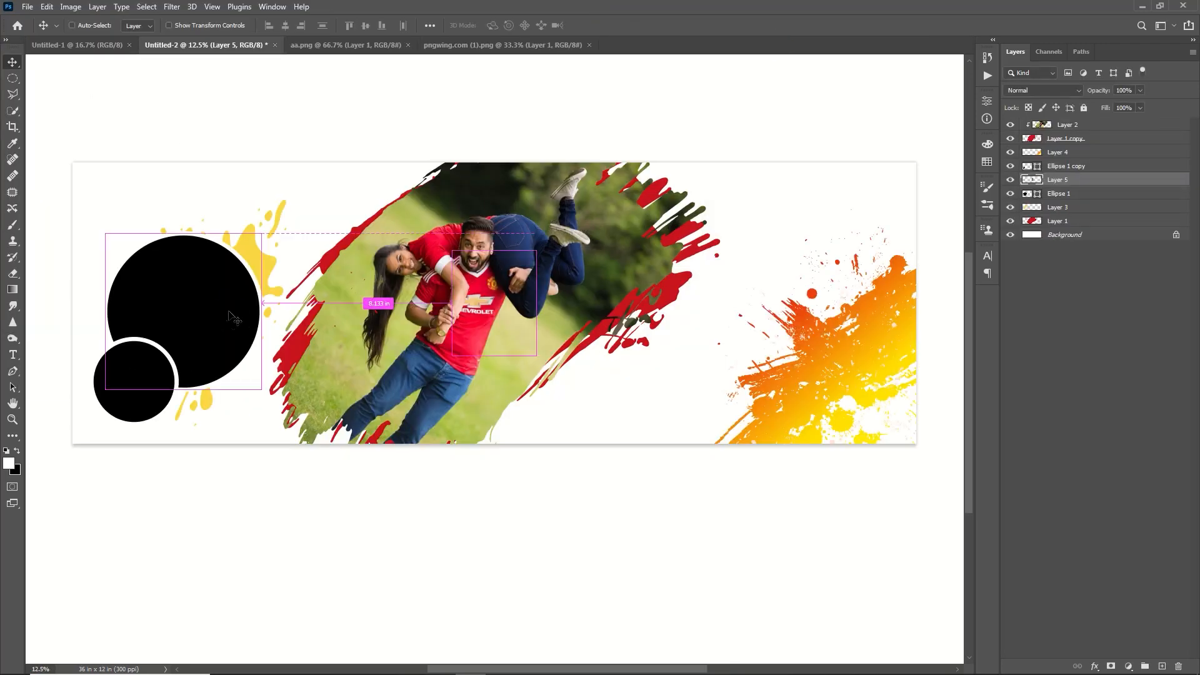
Resize and position the orange-outfit couple photo over the large circle and clip it to that circle
left_click_drag(244, 206, 267, 231)
left_click_drag(232, 257, 333, 195)
left_click_drag(255, 307, 215, 343)
key("Return")
right_click(1077, 180)
left_click(961, 386)
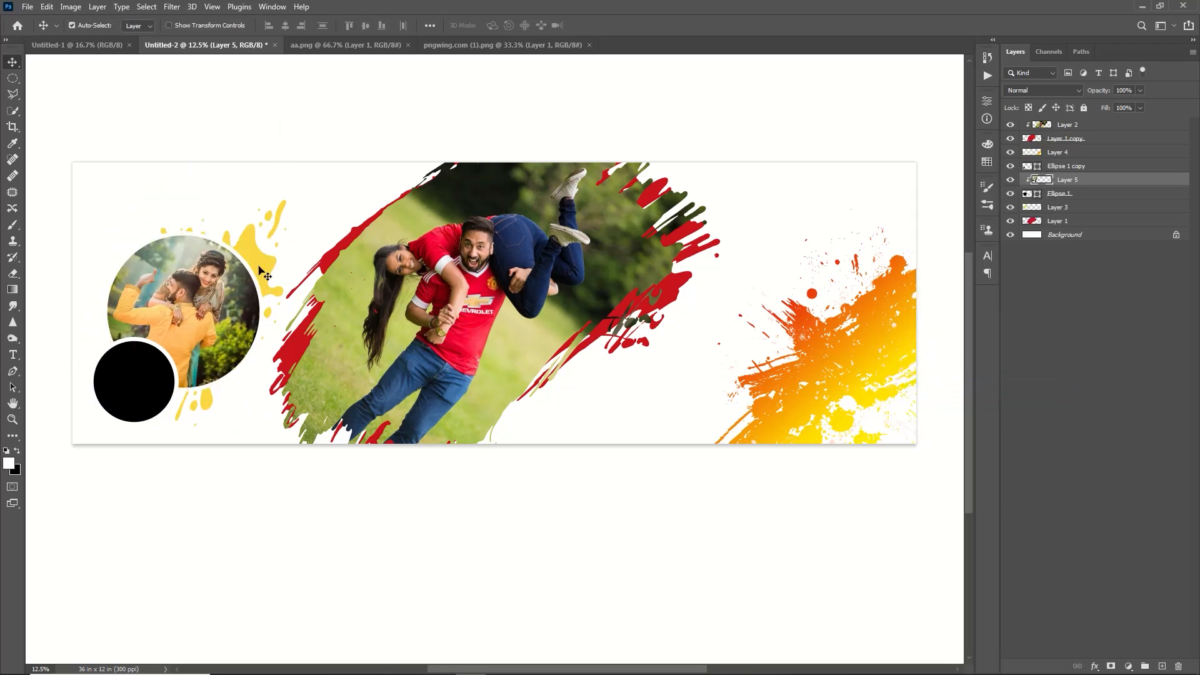
Add a Color Overlay to the yellow splash layer, using the orange fec777 sampled from the circle photo's clothing
left_click(260, 267)
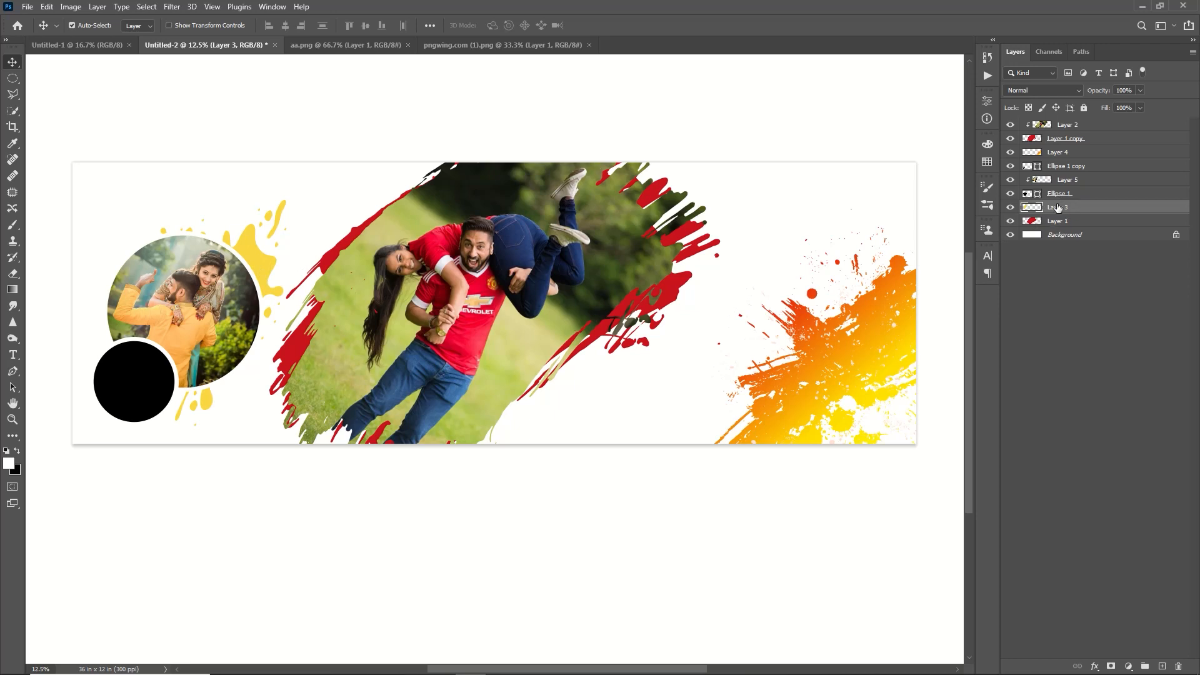
double_click(1094, 208)
left_click(772, 321)
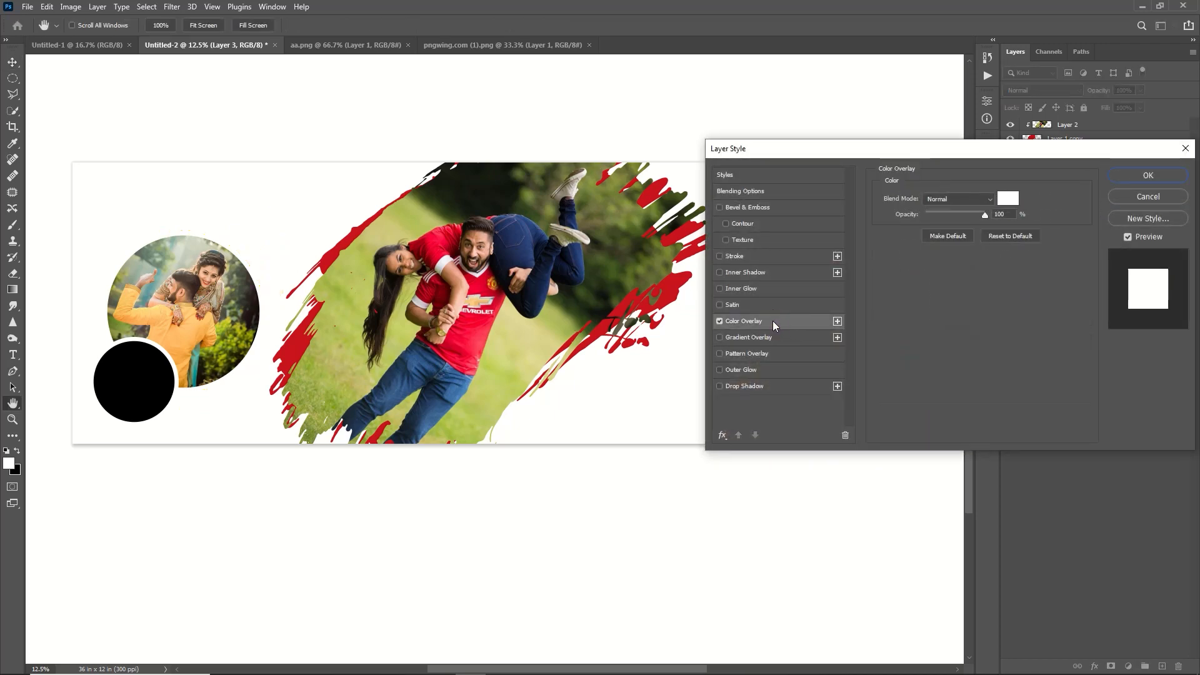
left_click(1017, 202)
left_click(164, 312)
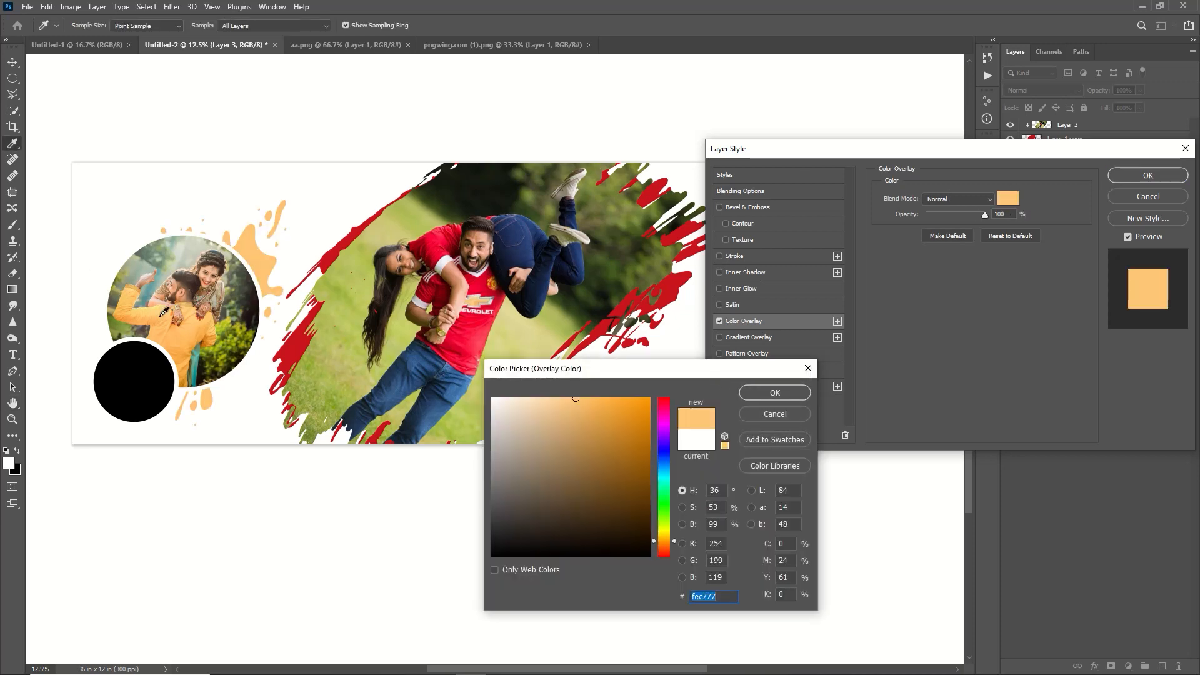
left_click(775, 393)
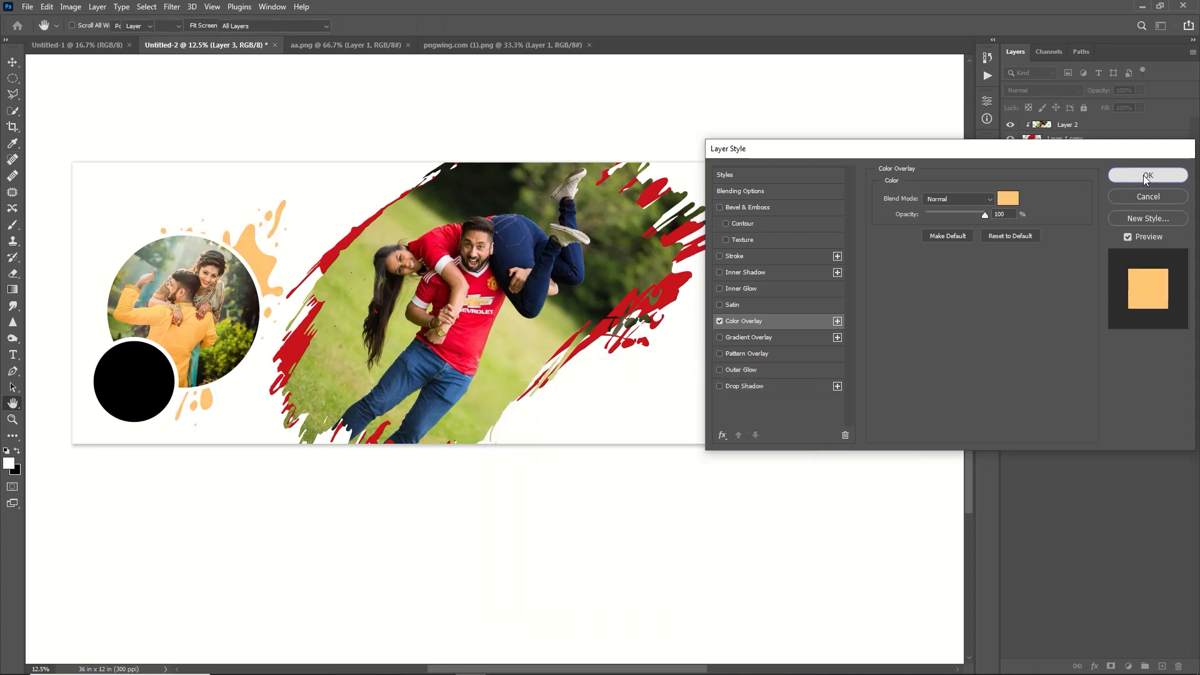
left_click(1148, 175)
Open the photo WallpaperDog-10797209 and bring it into Untitled-2 directly above the small circle's layer
left_click(138, 391)
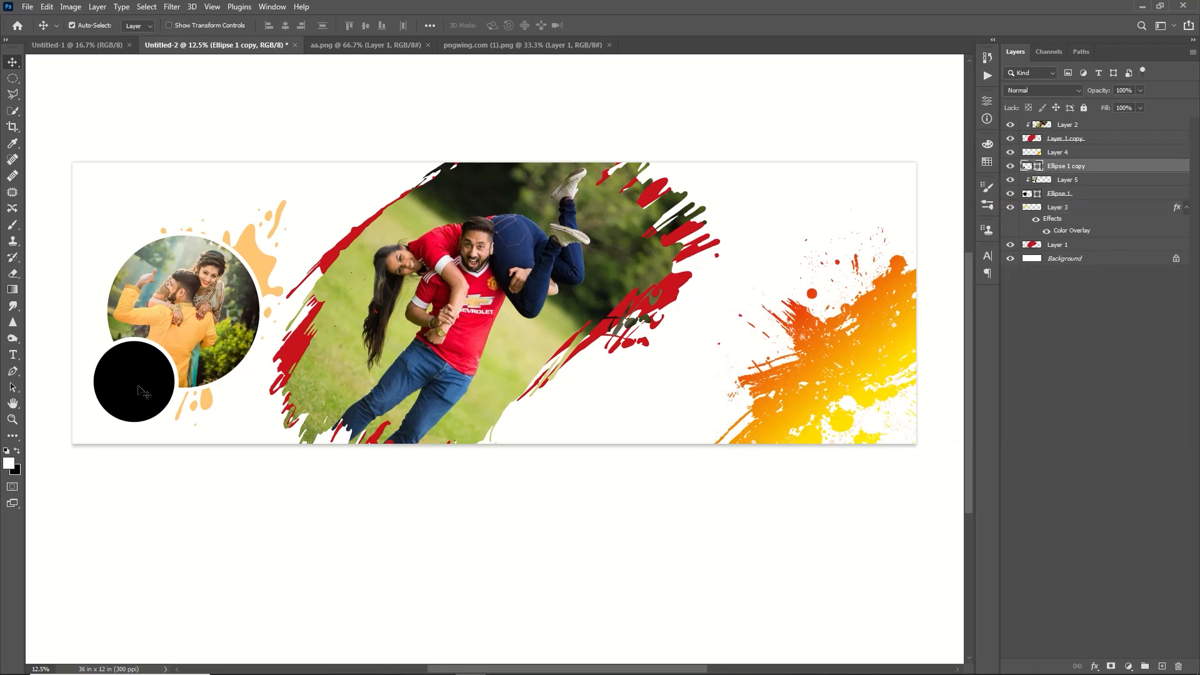
left_click(28, 8)
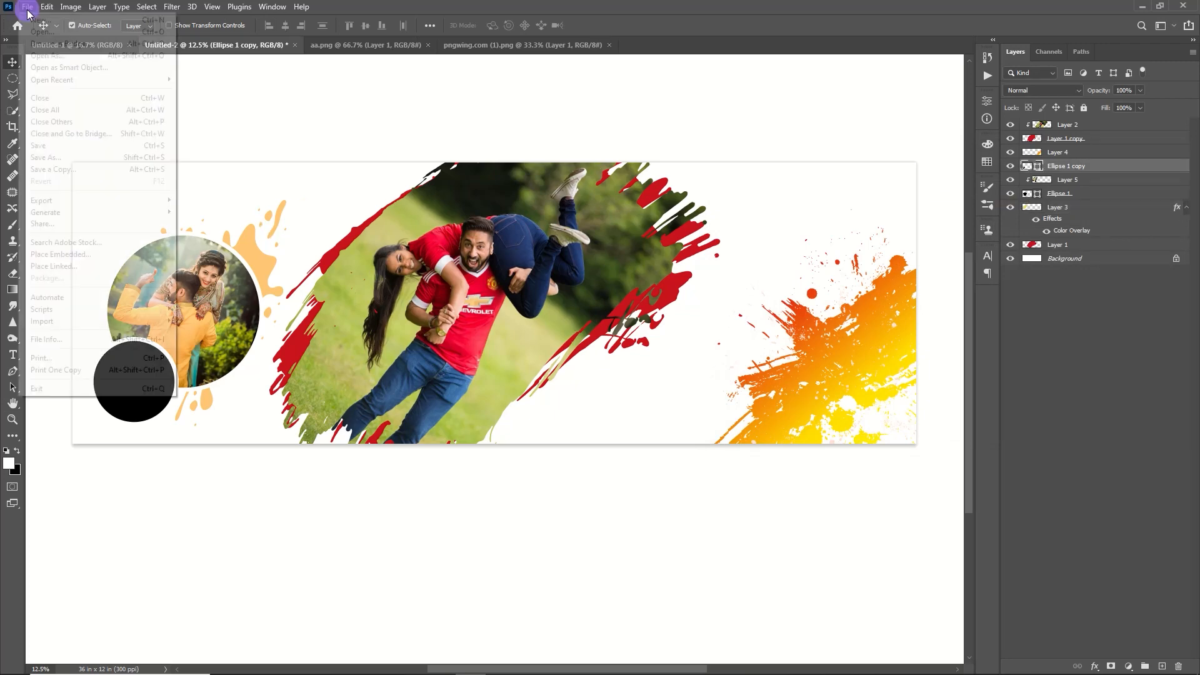
left_click(52, 32)
left_click(284, 198)
left_click(493, 317)
left_click(791, 48)
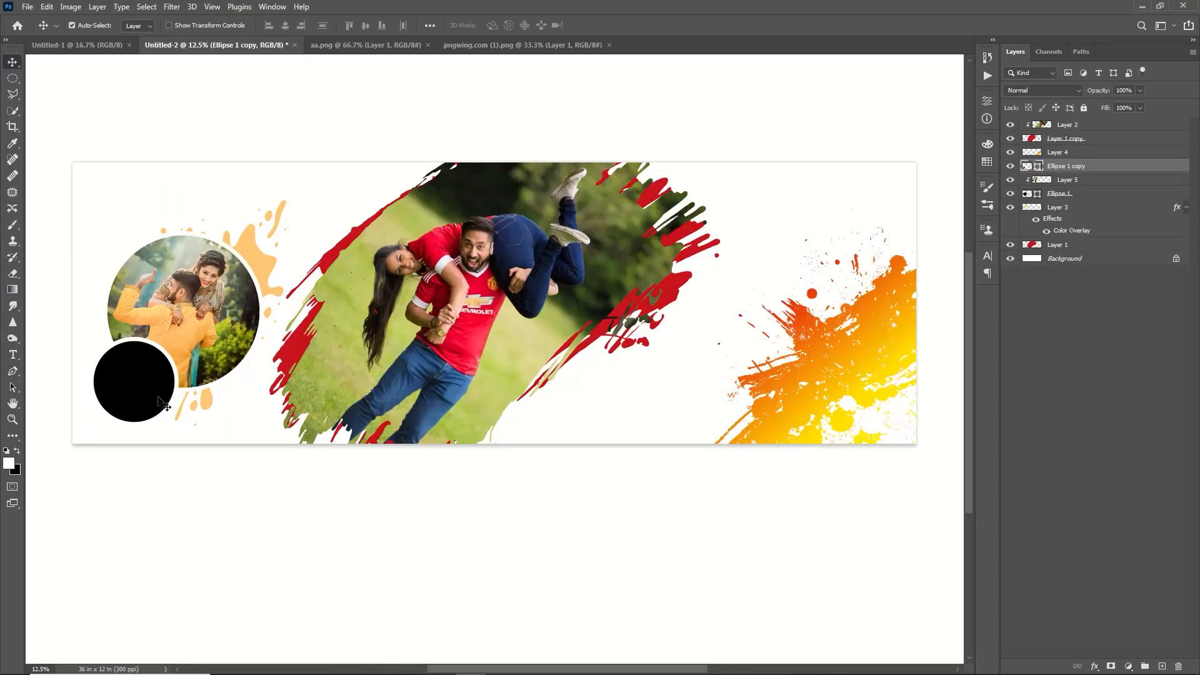
key("ctrl+v")
Scale the newly pasted photo down over the small black circle and clip it to that circle
key("ctrl+t")
left_click_drag(528, 298, 148, 383)
key("Return")
left_click(1083, 173, "alt")
key("ctrl+t")
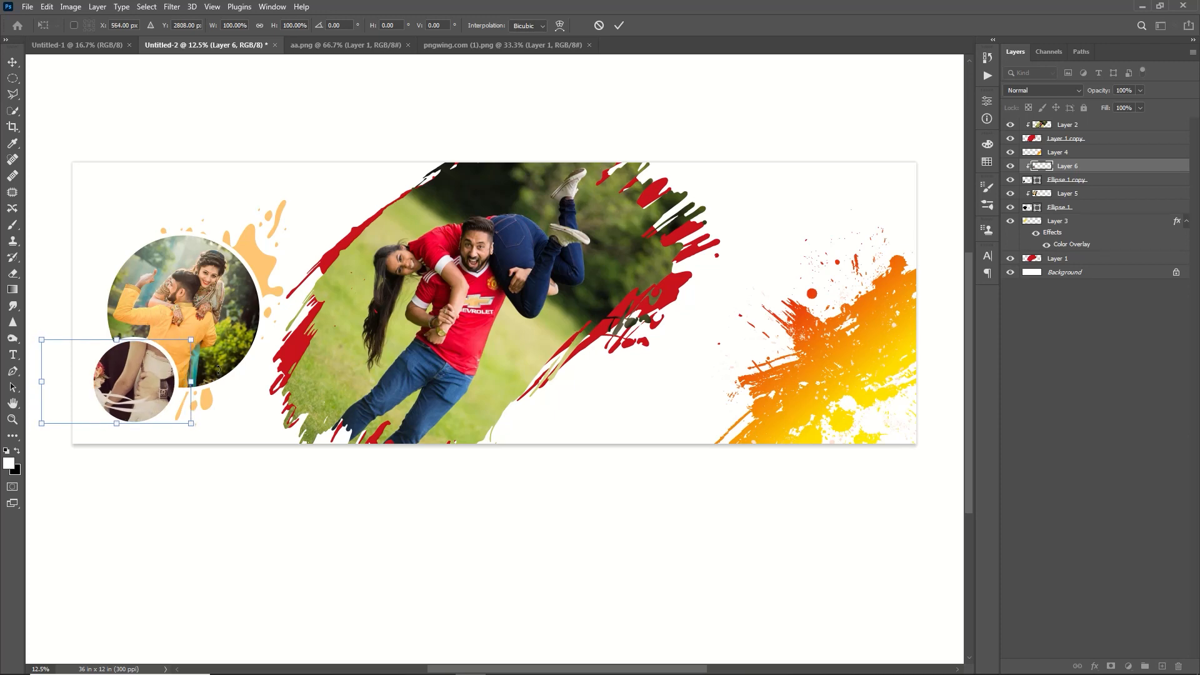
Draw a rectangle about 5.35 by 3.59 in just above the Background, below the large circle, with a 37.43 px stroke
left_click(12, 435)
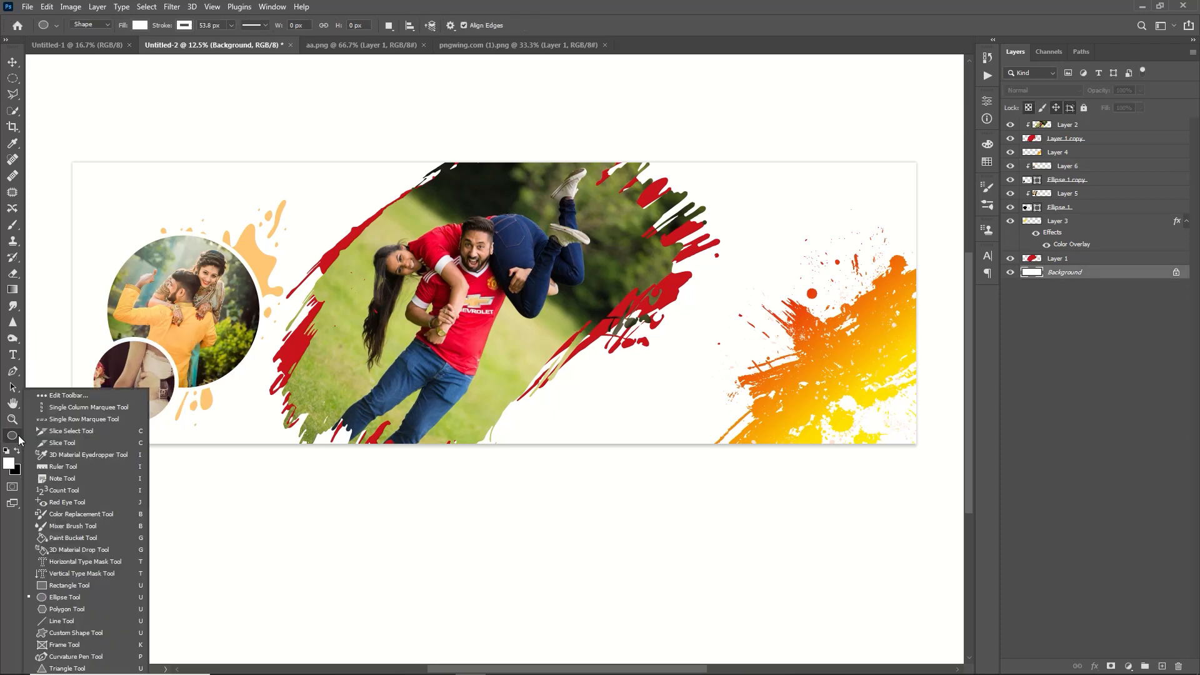
left_click(85, 586)
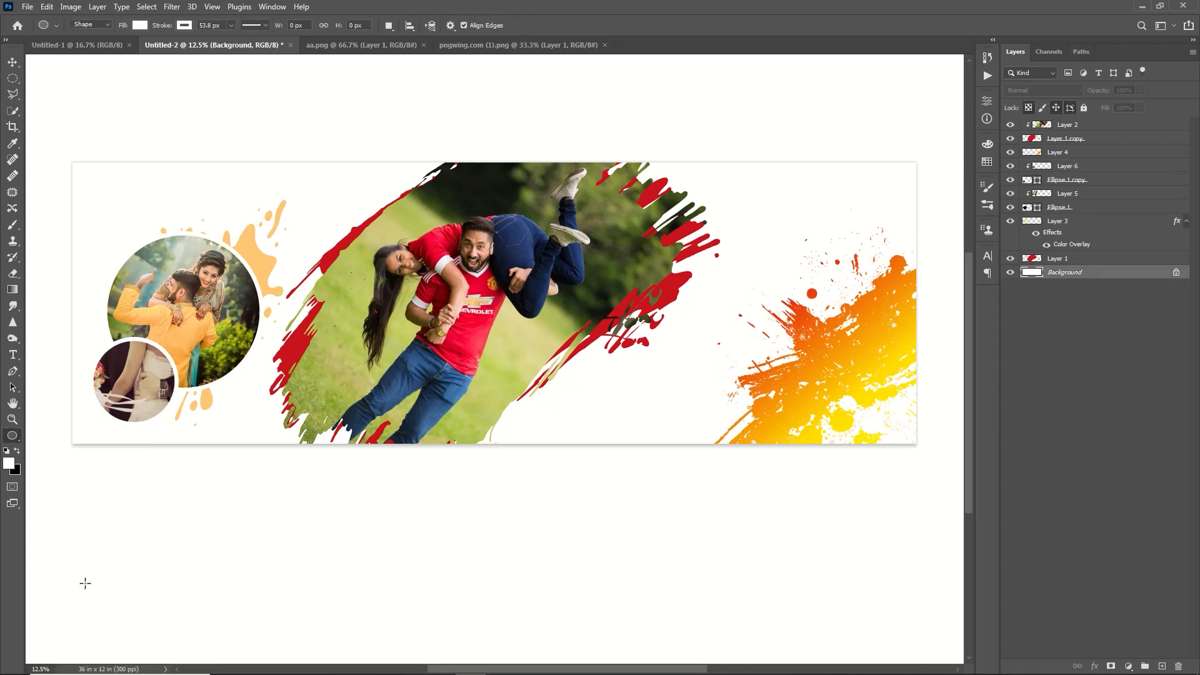
mouse_move(155, 351)
left_mouse_down()
mouse_move(272, 370)
mouse_move(279, 436)
left_mouse_up()
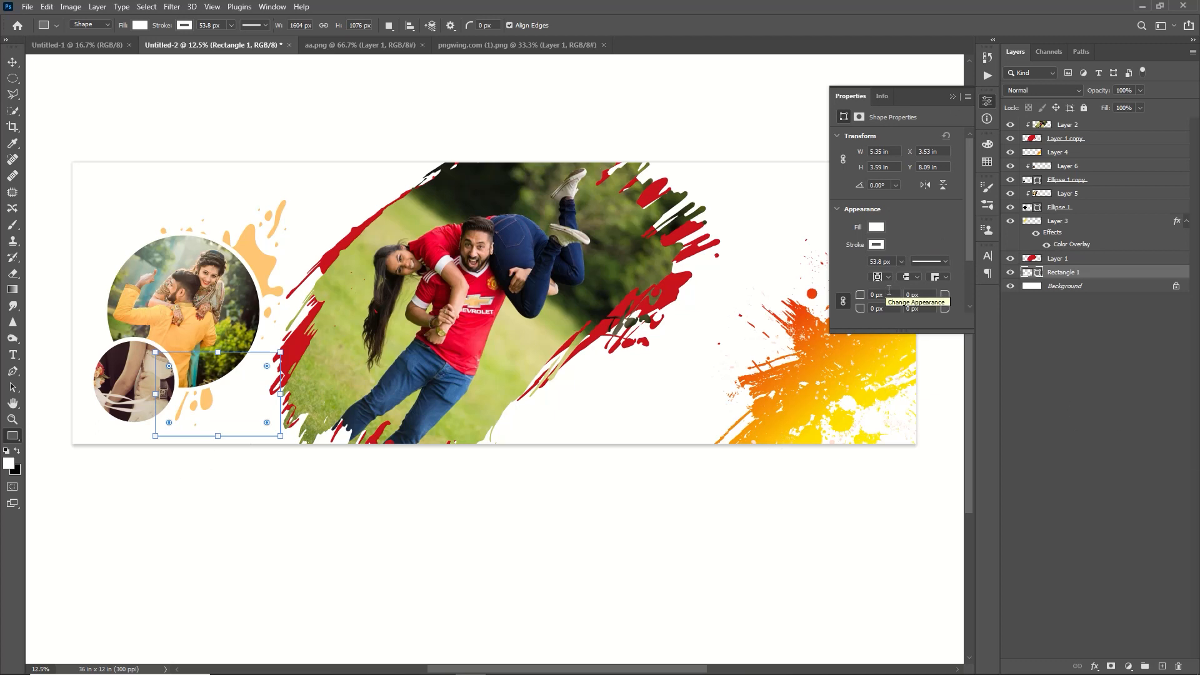
left_click(900, 263)
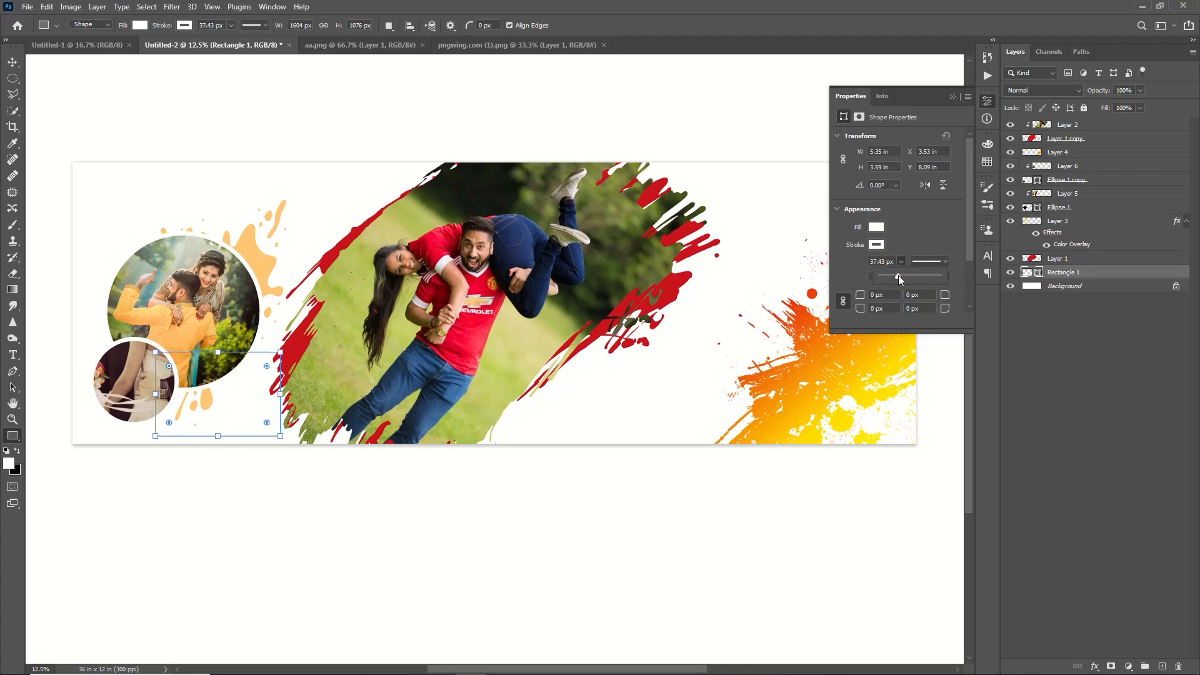
Change the rectangle's fill to a near-black colour
double_click(1026, 273)
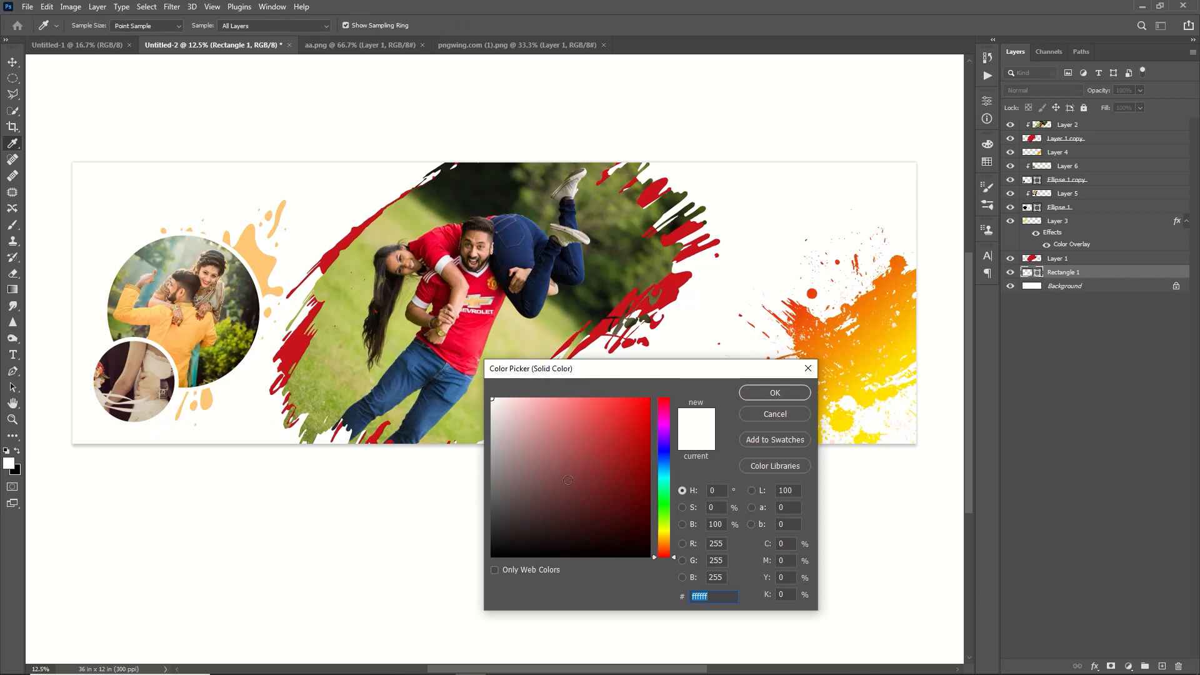
left_click(575, 548)
left_click(774, 393)
Open the photo WallpaperDog-10797182 and bring it into Untitled-2 directly above the rectangle's layer
left_click(27, 7)
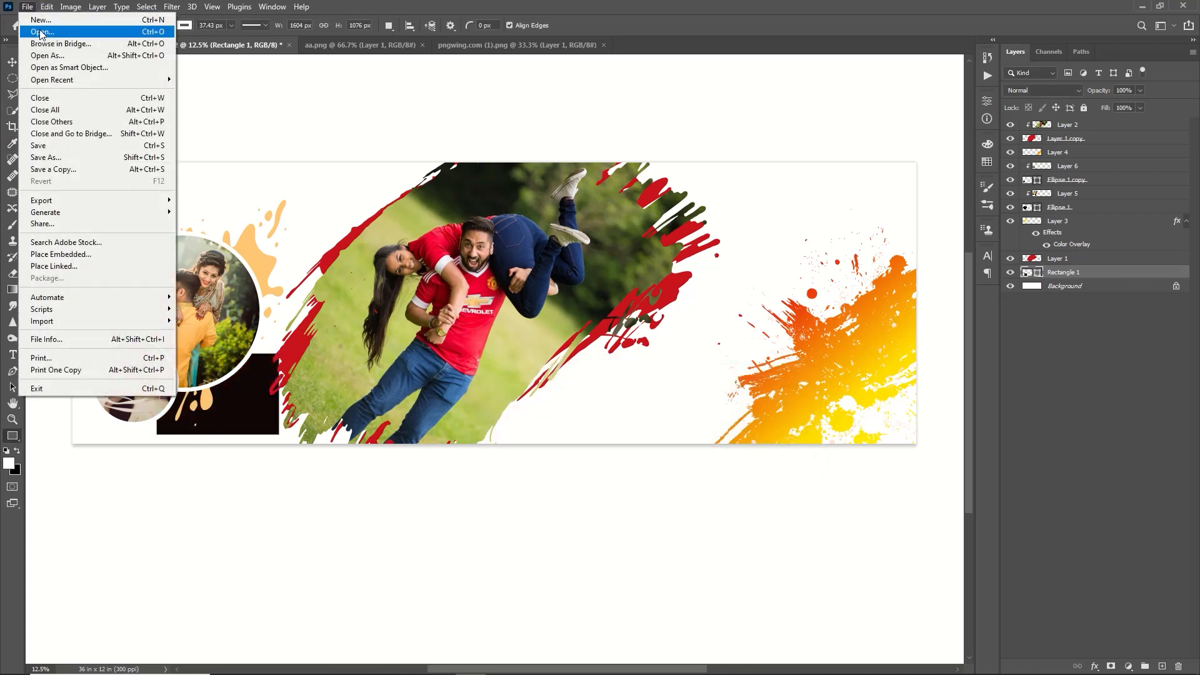
left_click(41, 31)
left_click(505, 107)
left_click(493, 317)
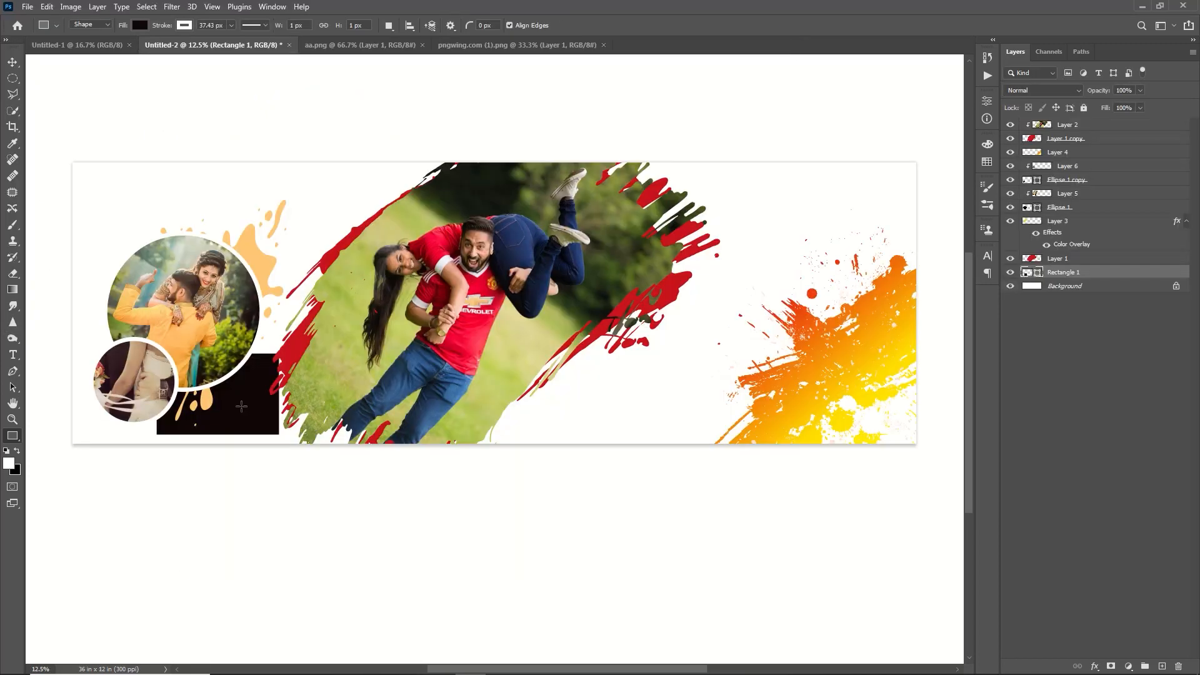
key("v")
key("ctrl+v")
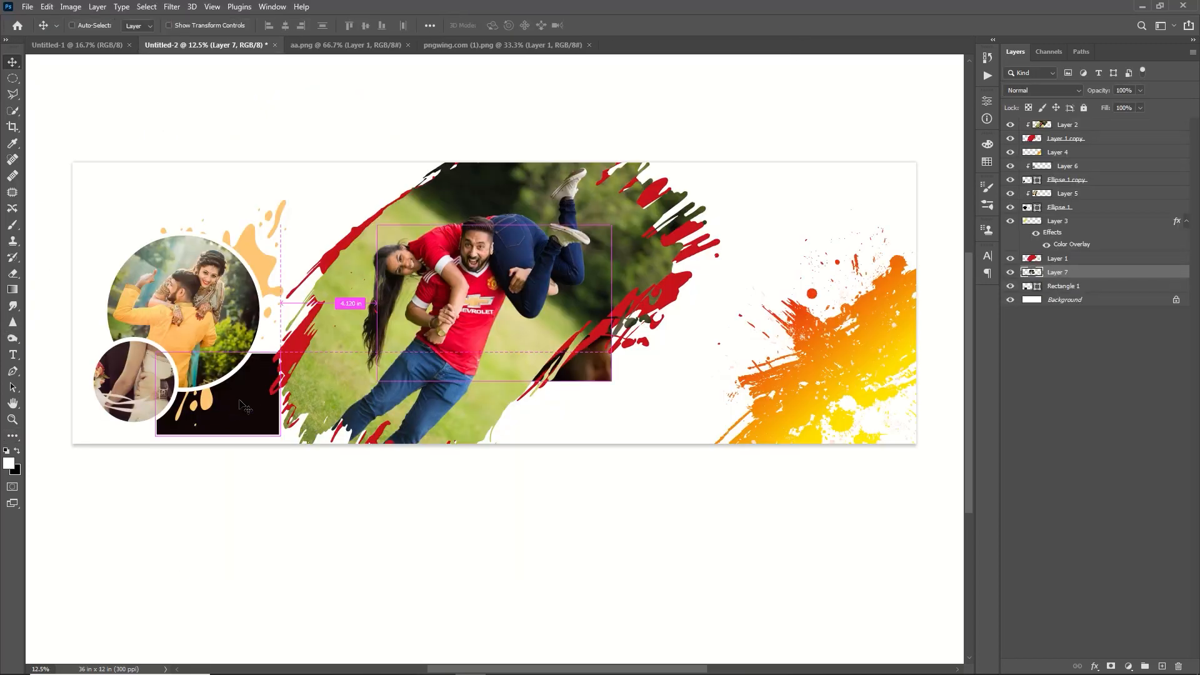
Scale the pasted photo down over the rectangle, flip it horizontally, and clip it to the rectangle
key("ctrl+t")
left_click_drag(462, 312, 231, 426)
left_click_drag(144, 342, 161, 352)
right_click(226, 423)
left_click(295, 405)
mouse_move(261, 412)
left_mouse_down()
mouse_move(233, 402)
mouse_move(244, 410)
left_mouse_up()
key("Return")
right_click(1071, 272)
left_click(938, 384)
Select both circles, the rectangle, their photos and the light-orange splash together, and move them slightly up and left
left_click_drag(127, 437, 166, 320)
left_click(253, 227)
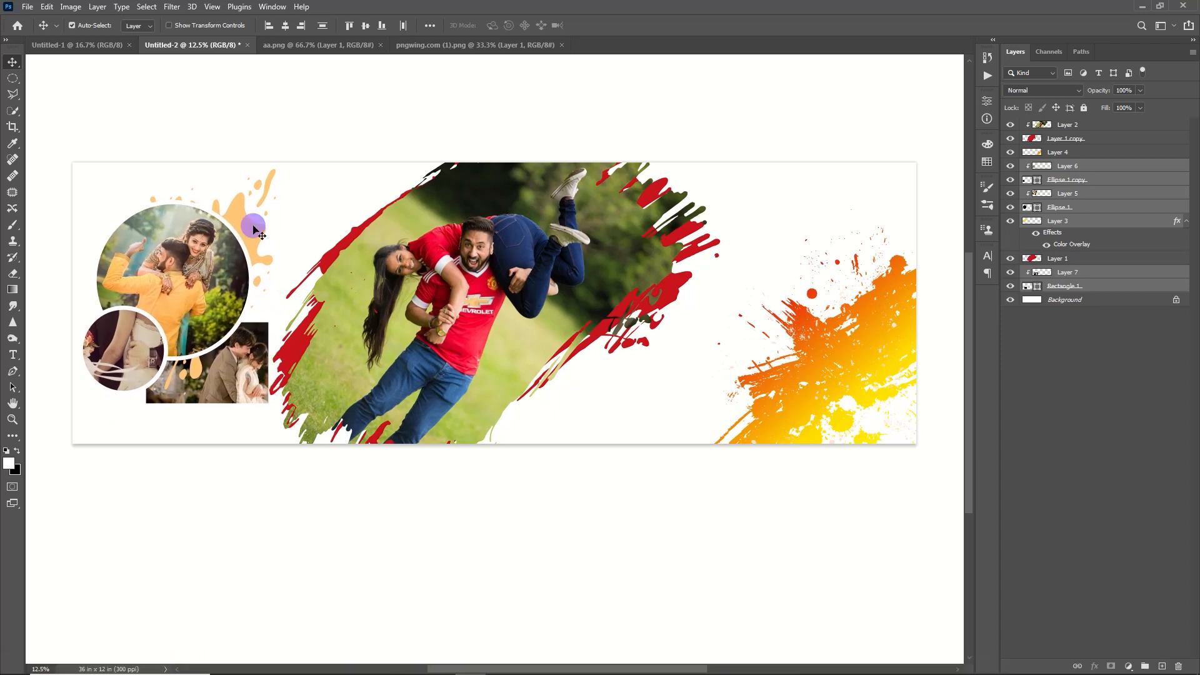
Select only the light-orange splash and enlarge it down and to the left behind the circles
left_click(303, 224)
left_click(255, 230)
key("ctrl+t")
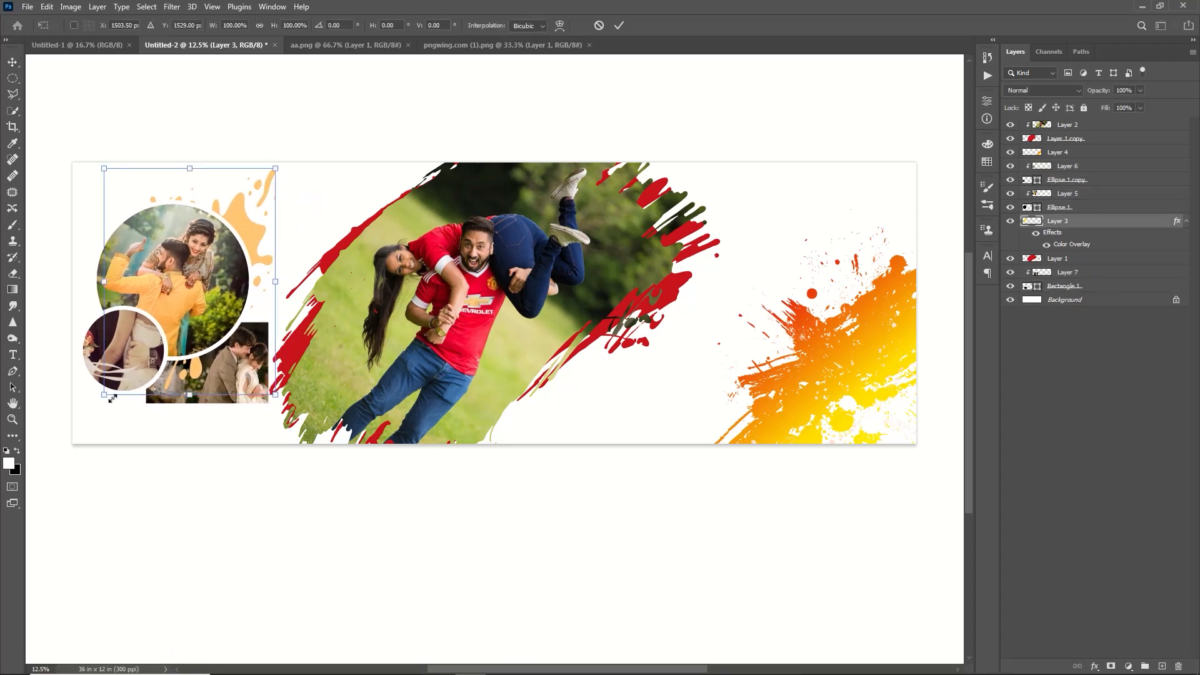
left_click_drag(111, 398, 67, 433)
key("Return")
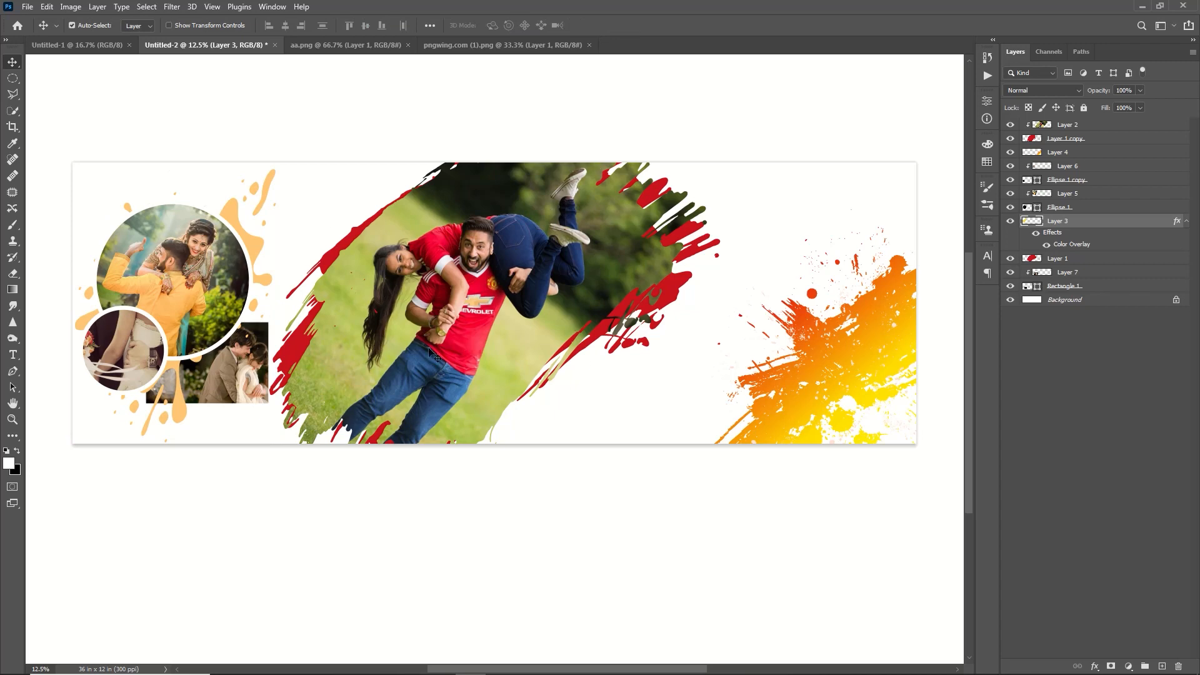
Enlarge Rectangle 1 together with its clipped photo and bring both layers to the top of the layer stack
left_click(248, 360)
left_click(1075, 286, "shift")
key("ctrl+t")
left_click_drag(317, 379, 372, 384)
left_click_drag(1063, 282, 1072, 123)
key("v")
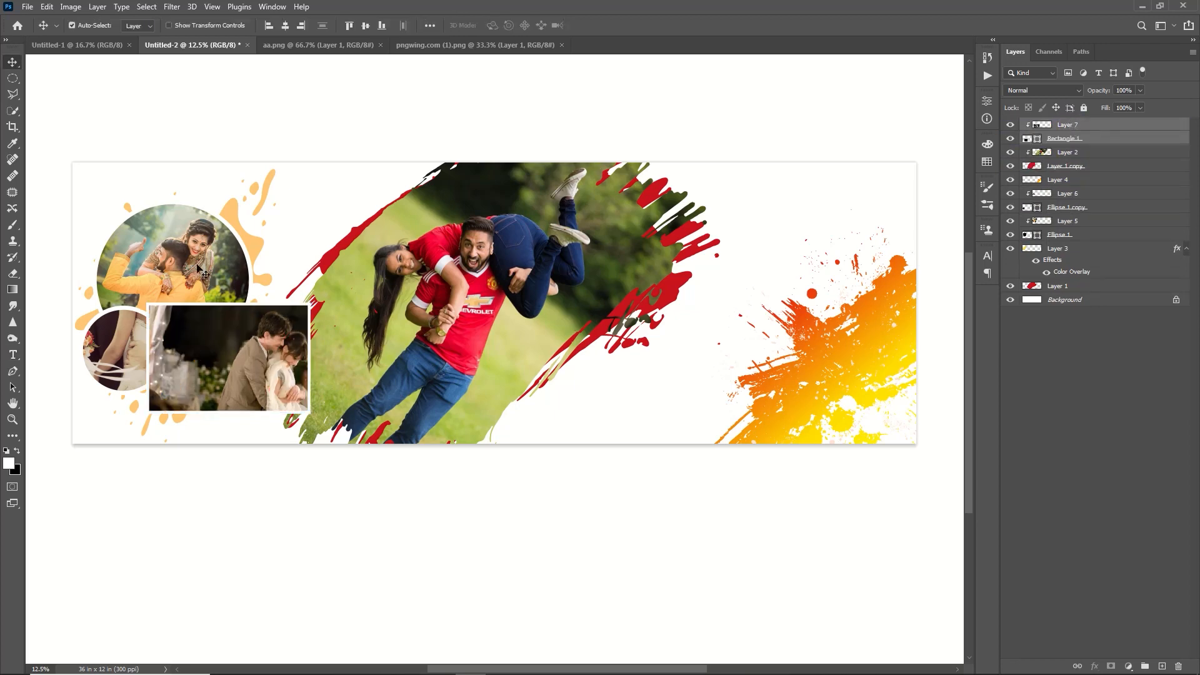
Bring the large circle, its clipped photo and the light-orange splash to the top of the layer stack
left_click(199, 269)
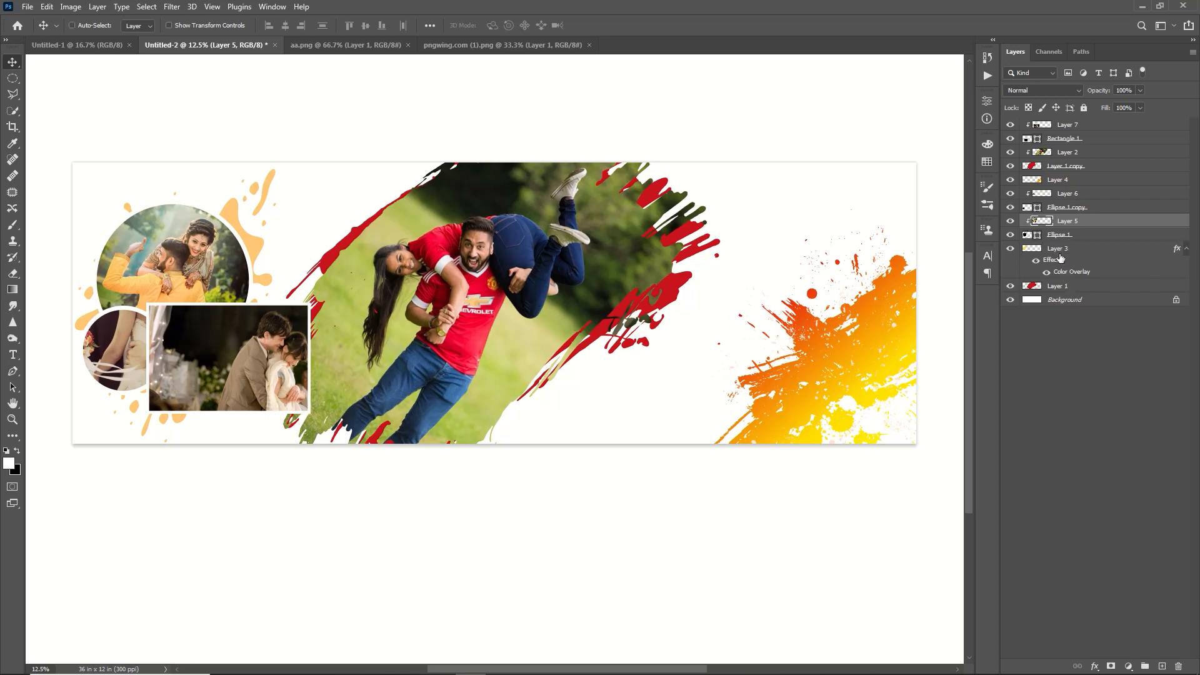
left_click(1061, 252, "ctrl")
left_click(1060, 238, "ctrl")
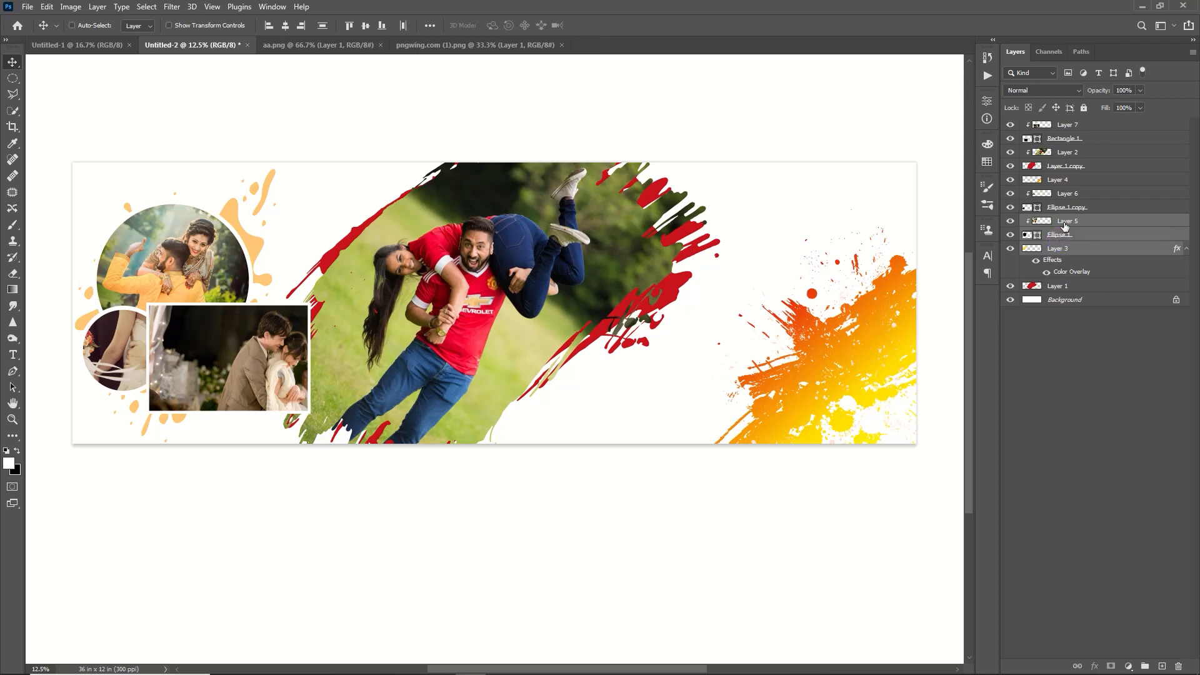
left_click_drag(1069, 222, 1071, 122)
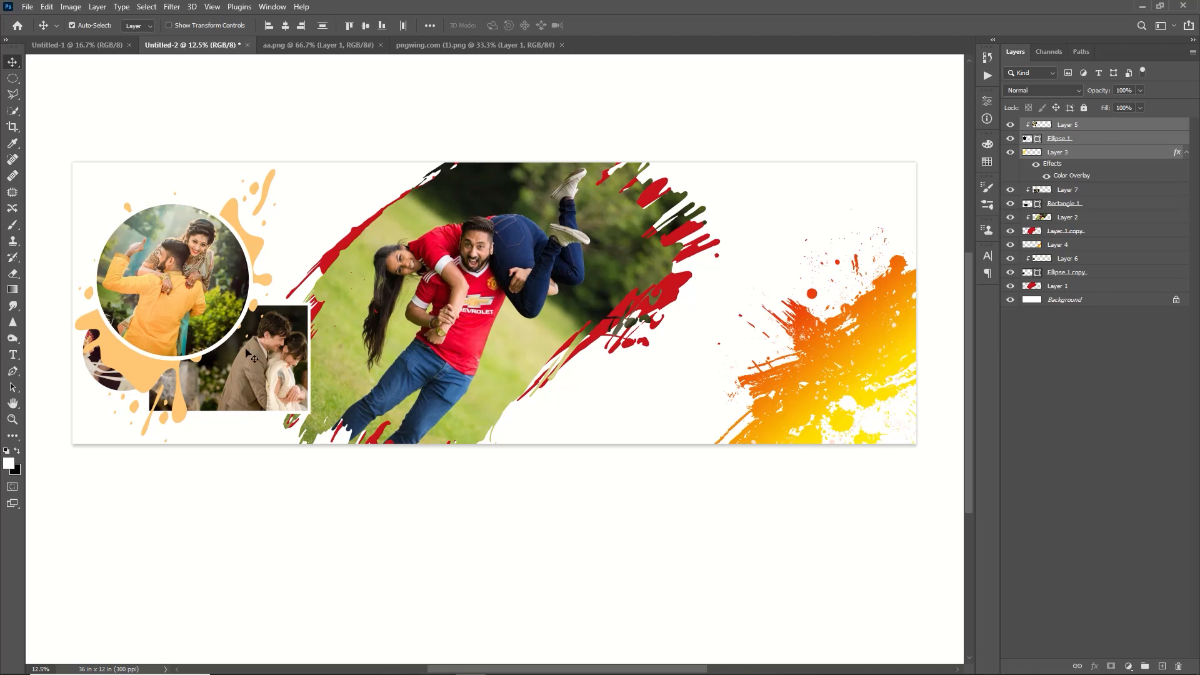
Bring the small circle and its clipped photo to the top of the layer stack
left_click(100, 375)
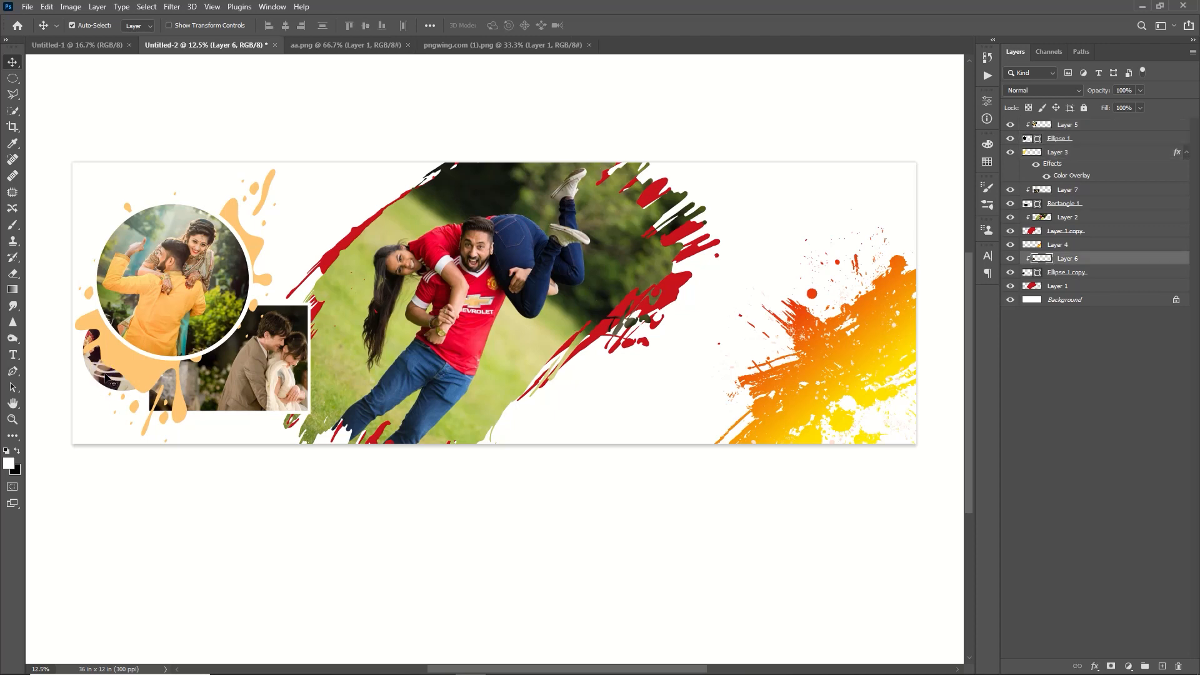
left_click(1062, 276, "shift")
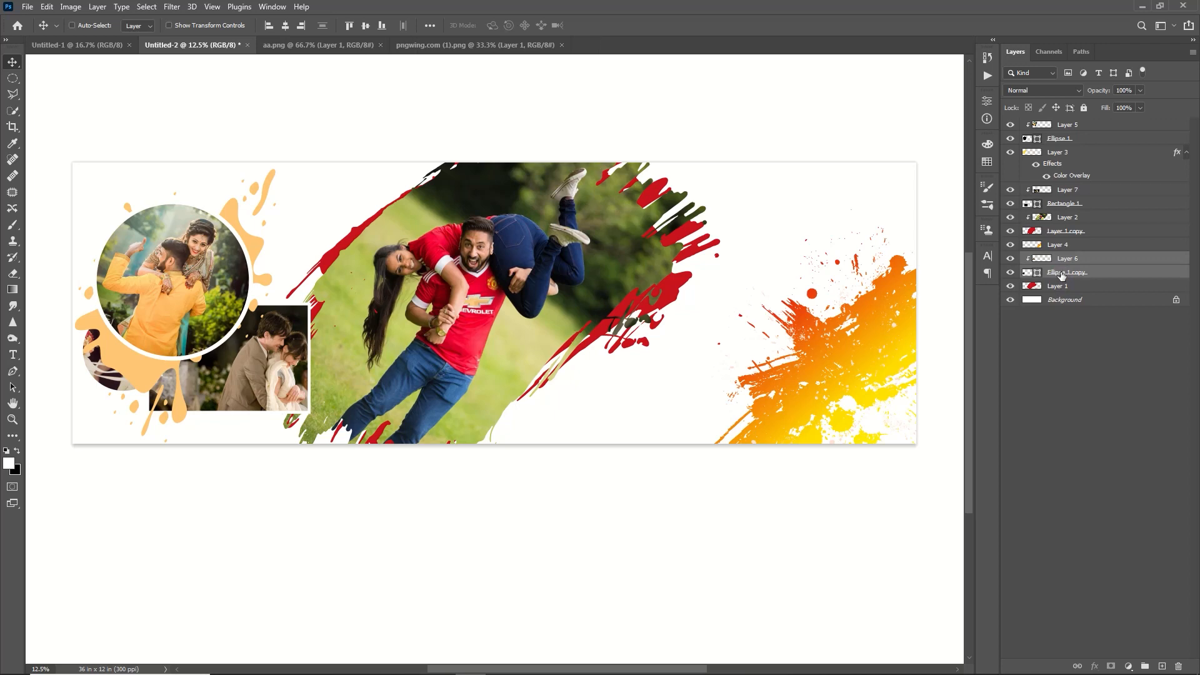
left_click_drag(1062, 265, 1061, 124)
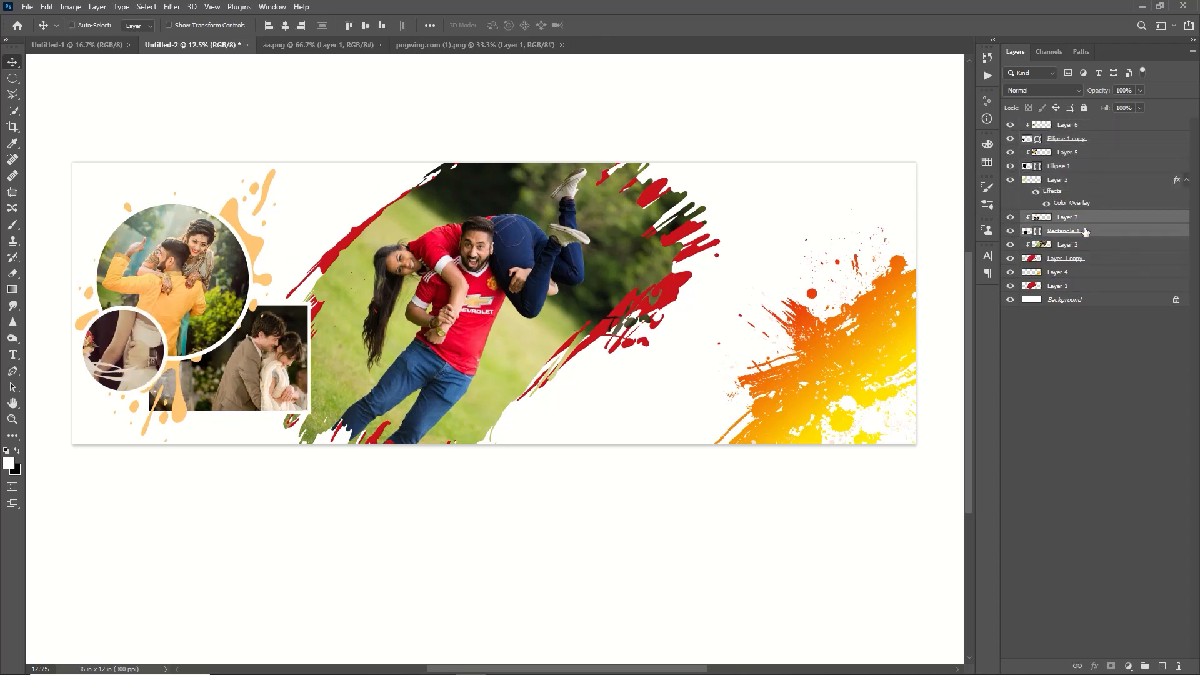
Nudge Rectangle 1 and its photo right and slightly up so they overlap the edge of the brush stroke
key("shift+Right")
key("shift+Right")
key("shift+Right")
key("shift+Right")
key("shift+Right")
key("shift+Right")
key("shift+Right")
key("shift+Right")
key("shift+Right")
key("shift+Right")
key("shift+Right")
key("shift+Right")
key("shift+Right")
key("shift+Right")
key("shift+Right")
key("shift+Right")
key("shift+Right")
key("shift+Right")
key("shift+Right")
key("shift+Right")
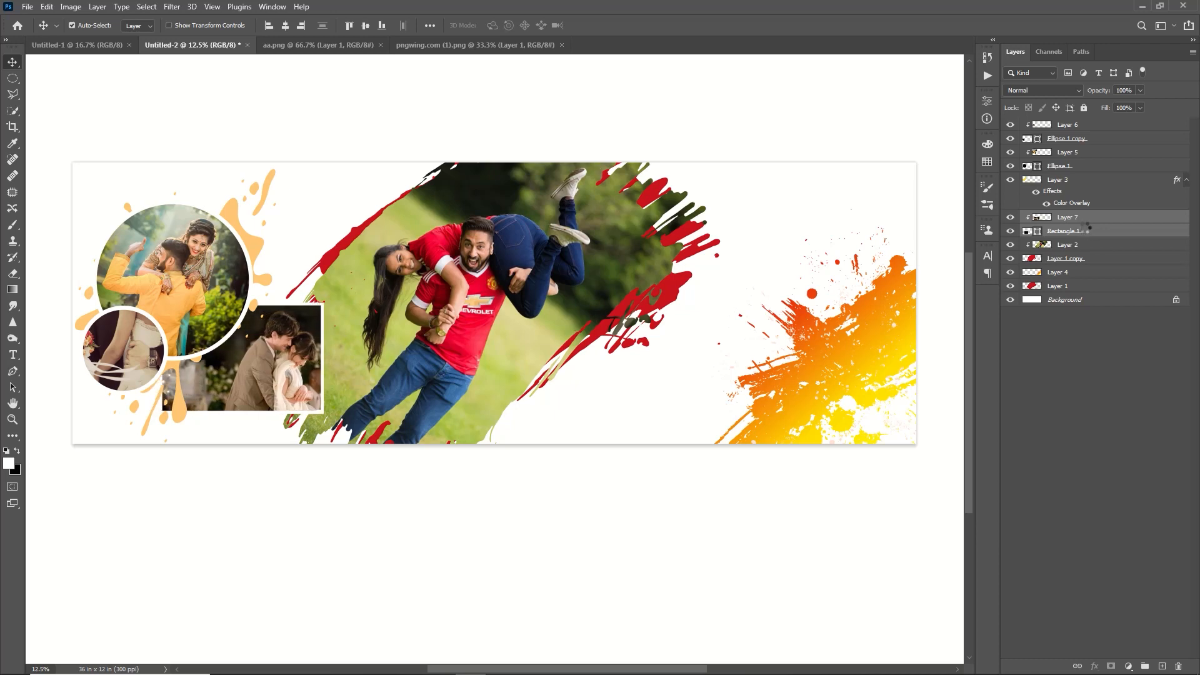
key("shift+Right")
key("shift+Right")
key("shift+Right")
key("shift+Right")
key("shift+Right")
key("shift+Up")
key("shift+Up")
key("shift+Up")
key("shift+Up")
key("shift+Up")
key("shift+Up")
key("shift+Up")
key("shift+Up")
key("shift+Up")
key("shift+Up")
key("shift+Up")
key("shift+Up")
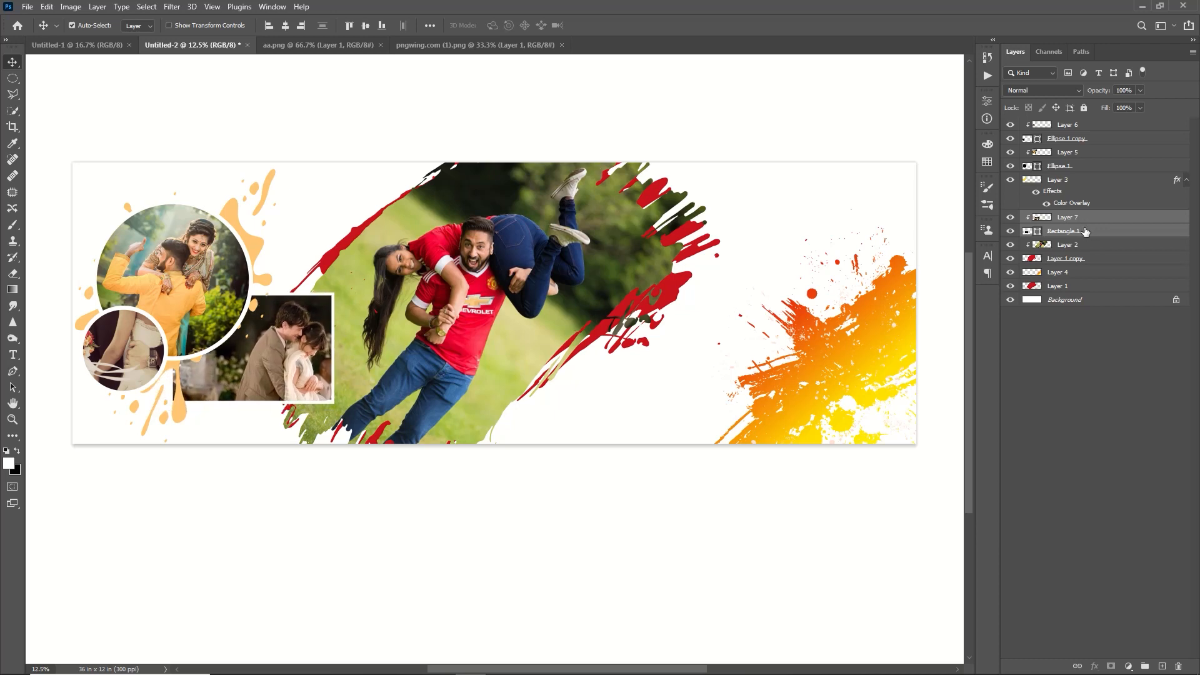
key("shift+Up")
key("shift+Up")
Add a drop shadow to Rectangle 1 with 35% opacity, 104° angle, 34 px distance, 35% spread and 122 px size
left_click(1132, 235)
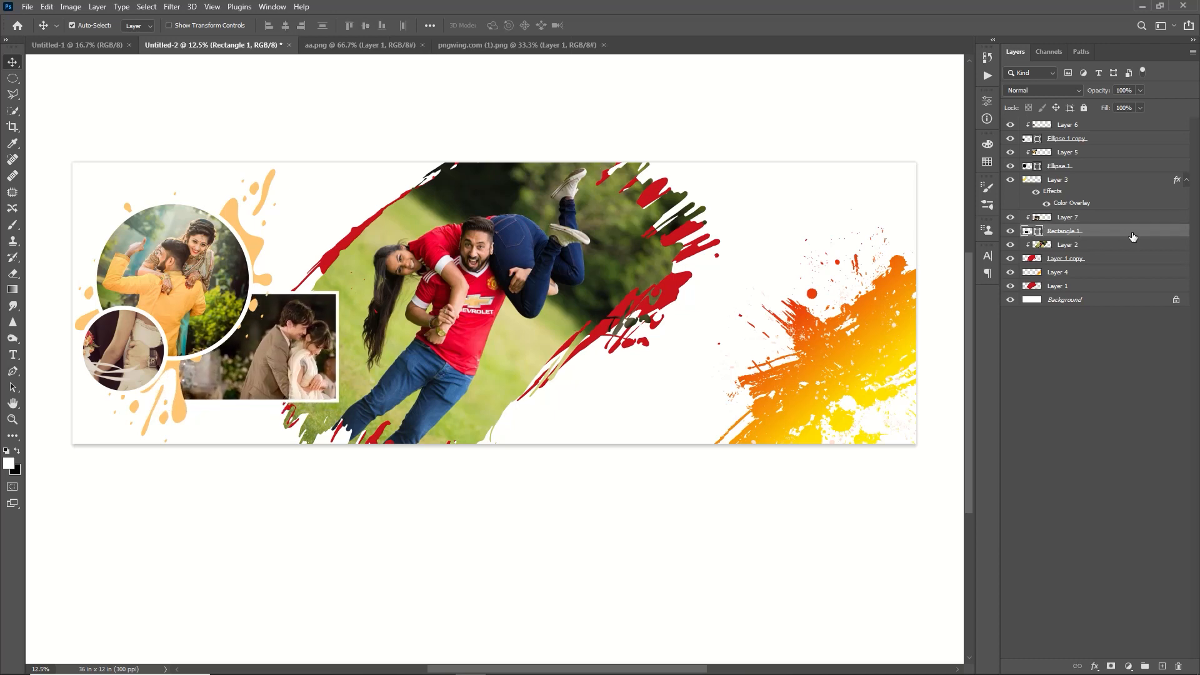
double_click(1152, 239)
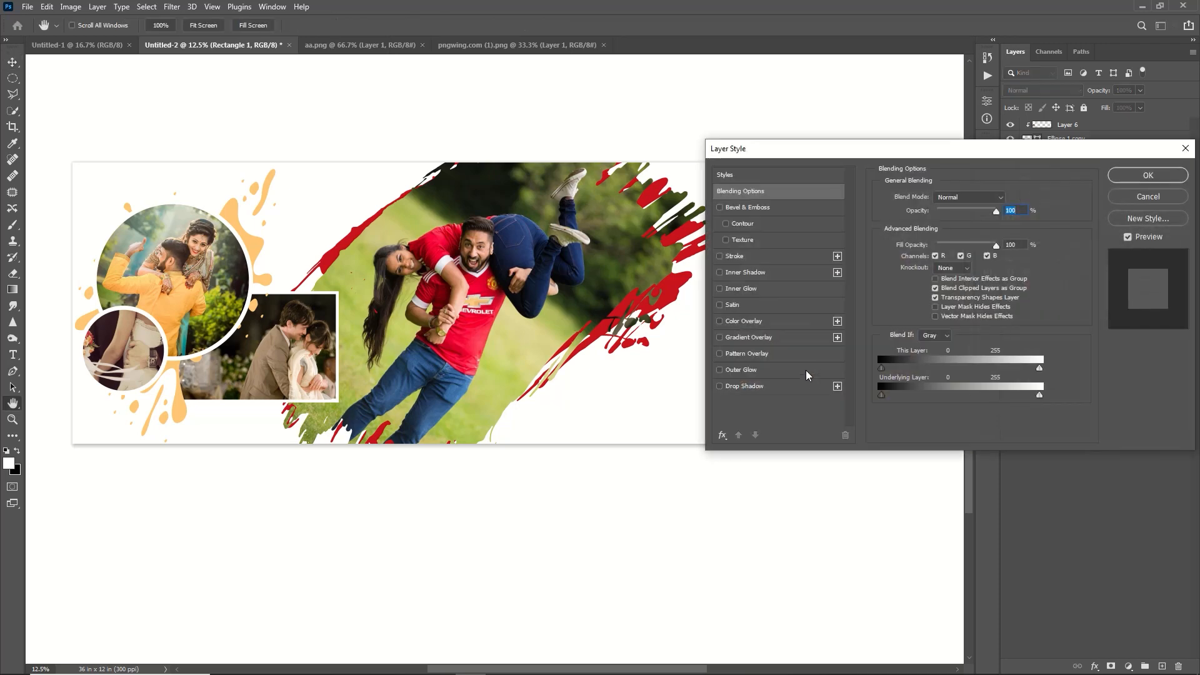
left_click(805, 386)
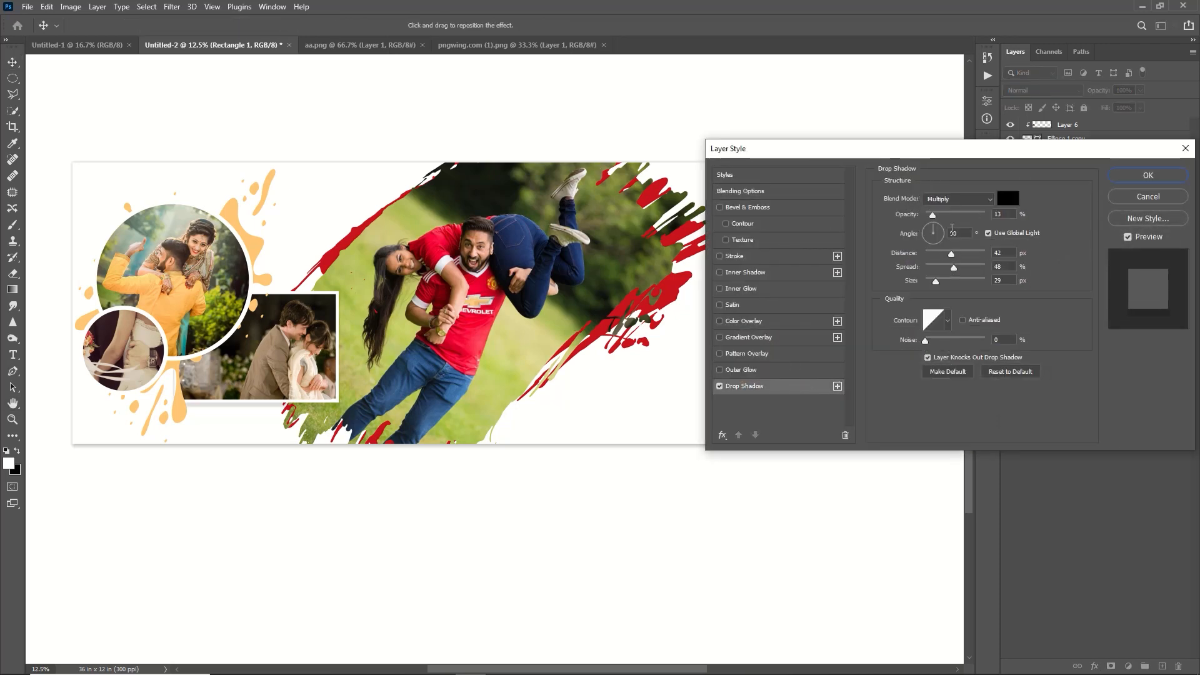
left_click_drag(933, 215, 948, 220)
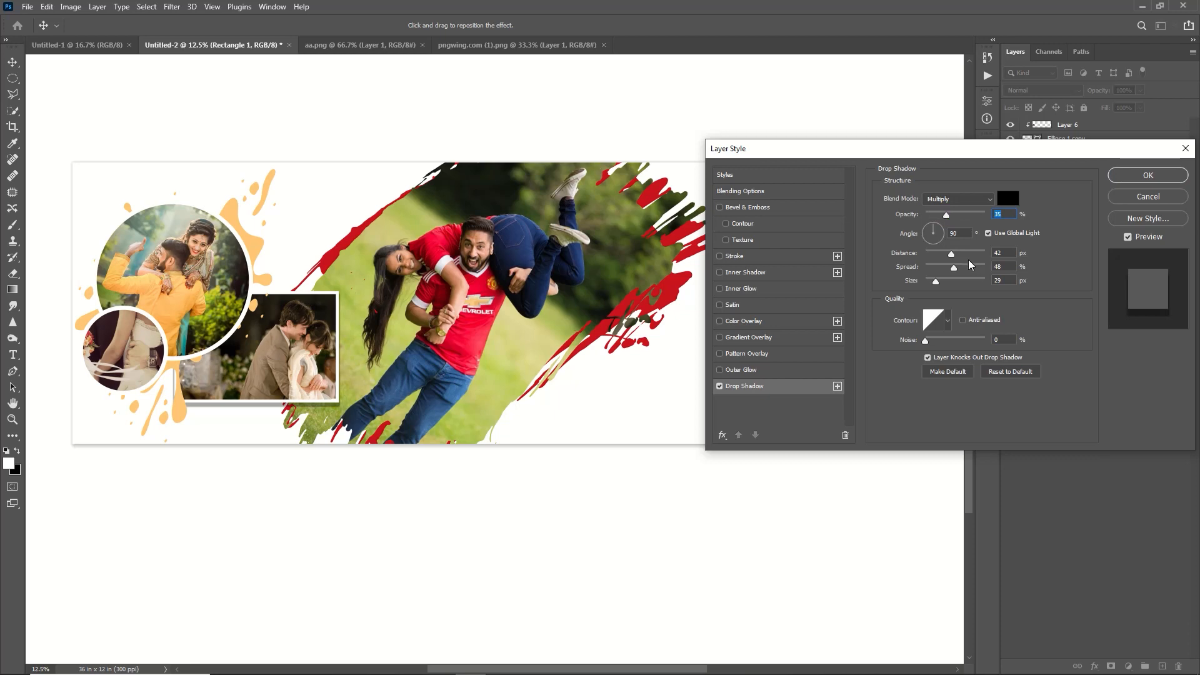
left_click_drag(952, 255, 955, 283)
left_click(947, 267)
left_click_drag(931, 231, 938, 239)
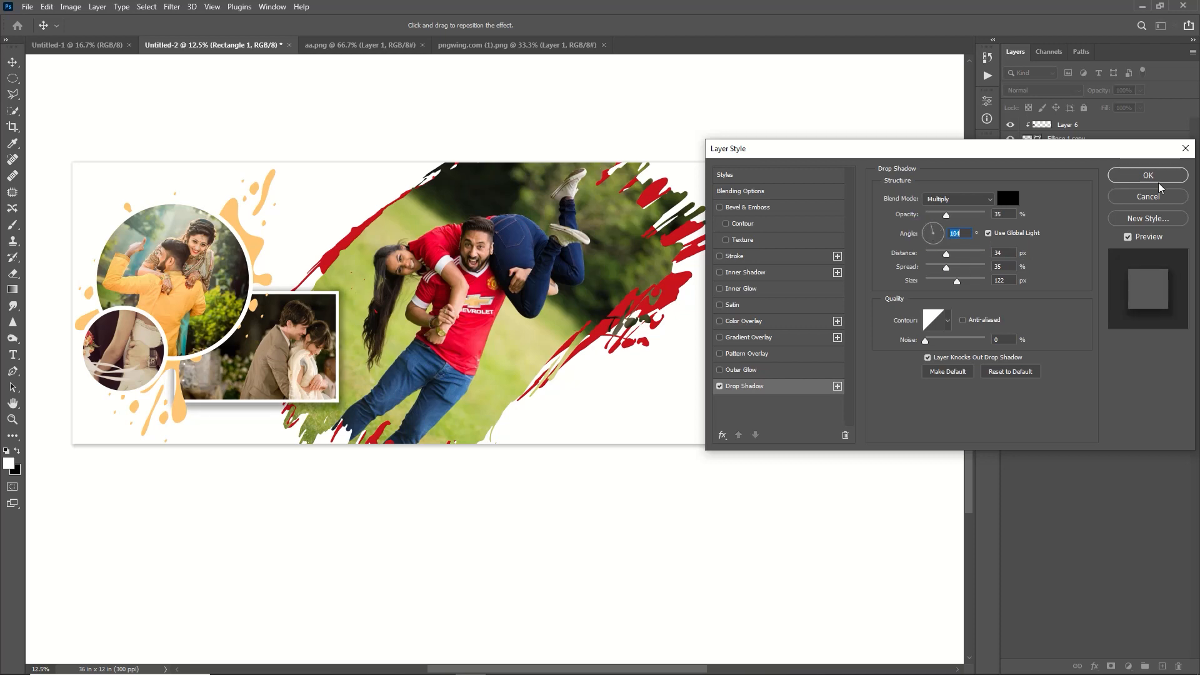
left_click(1148, 175)
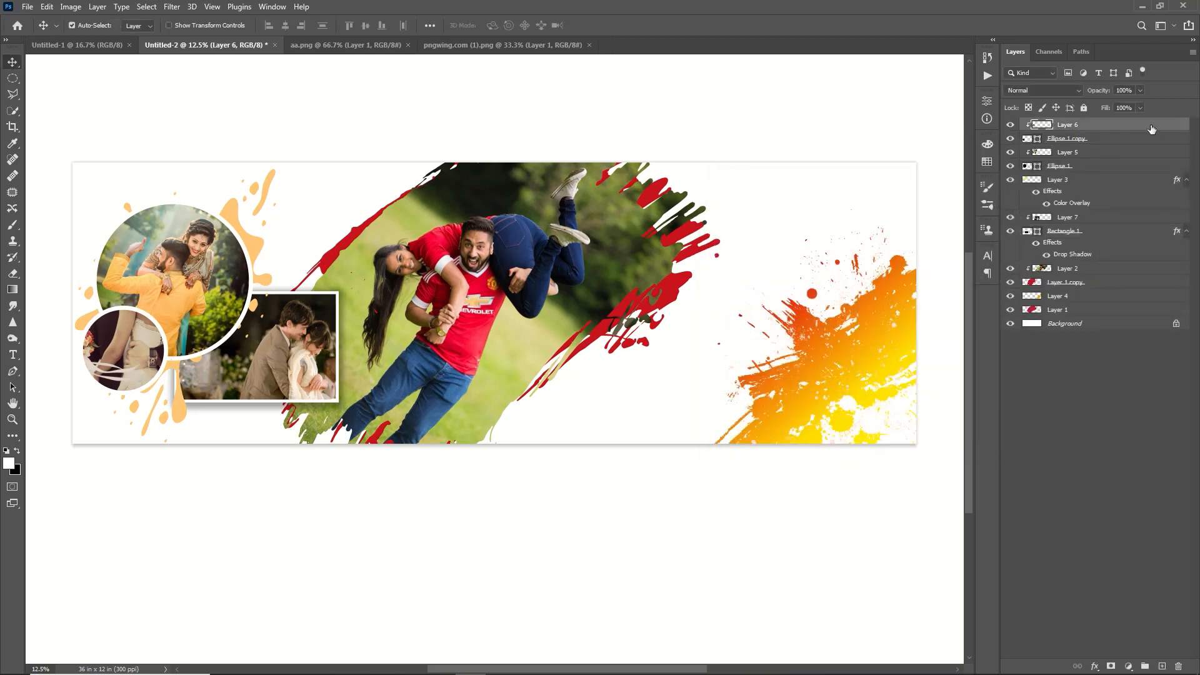
Add a drop shadow to the small circle, Ellipse 1 copy
left_click(1152, 140)
double_click(1152, 140)
left_click(788, 389)
left_click(1148, 175)
Draw a black rectangle about 5.2 x 3.9 in between the brush stroke and orange splash, with its layer directly above Background
left_click(12, 435)
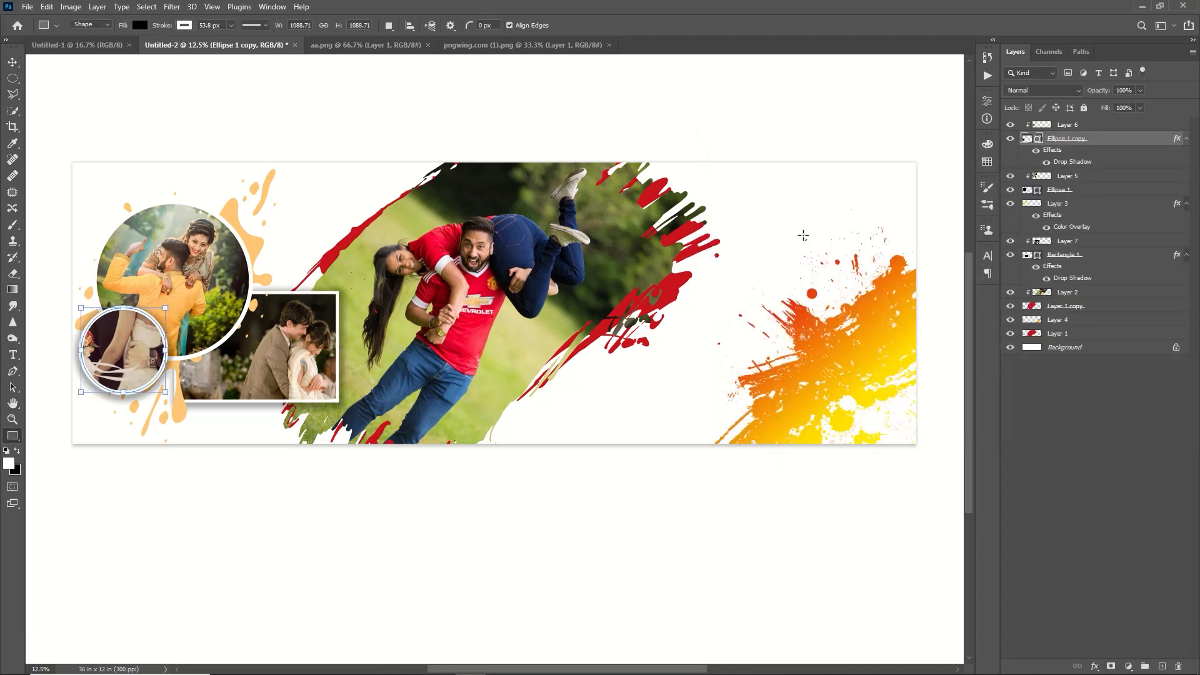
left_click_drag(673, 244, 796, 334)
left_click_drag(1074, 139, 1079, 355)
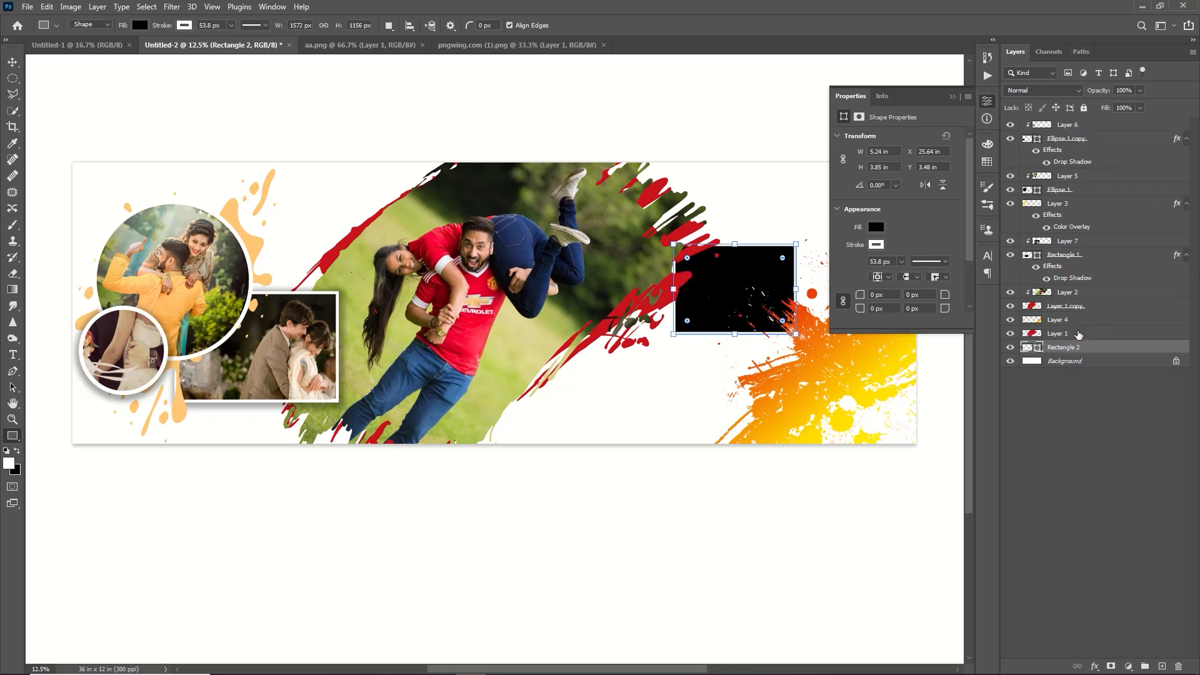
left_click(768, 317)
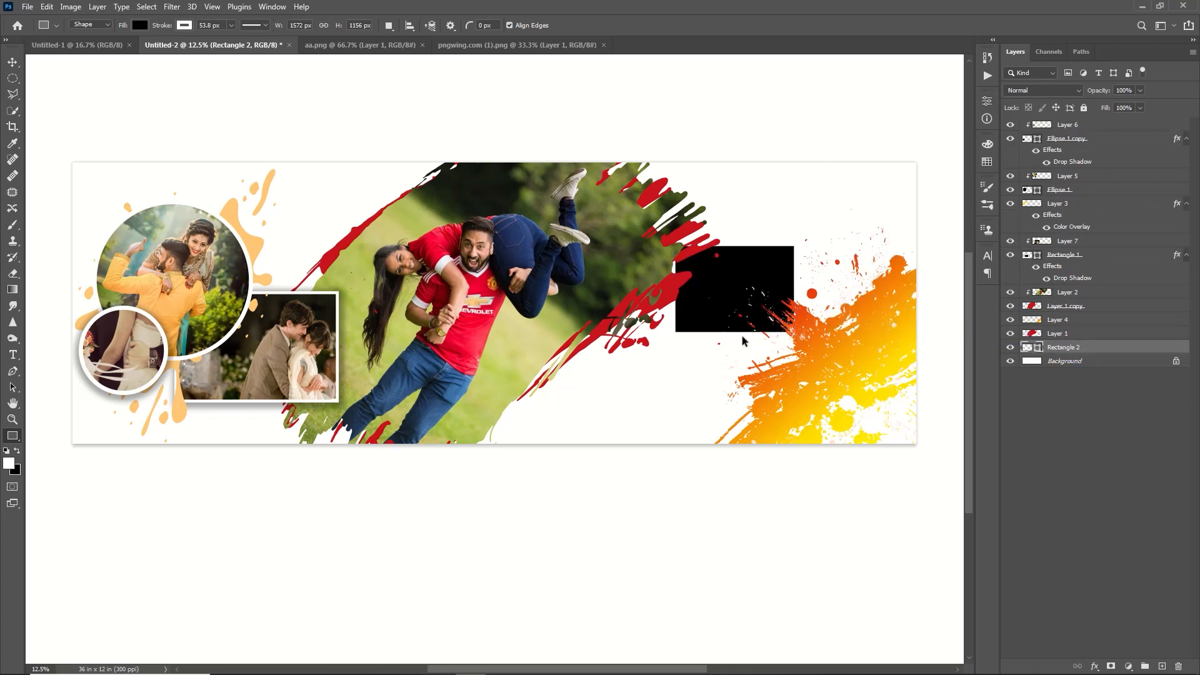
Duplicate the new black rectangle, place the copy above Layer 4, and scale it down over the orange splash
key("ctrl+j")
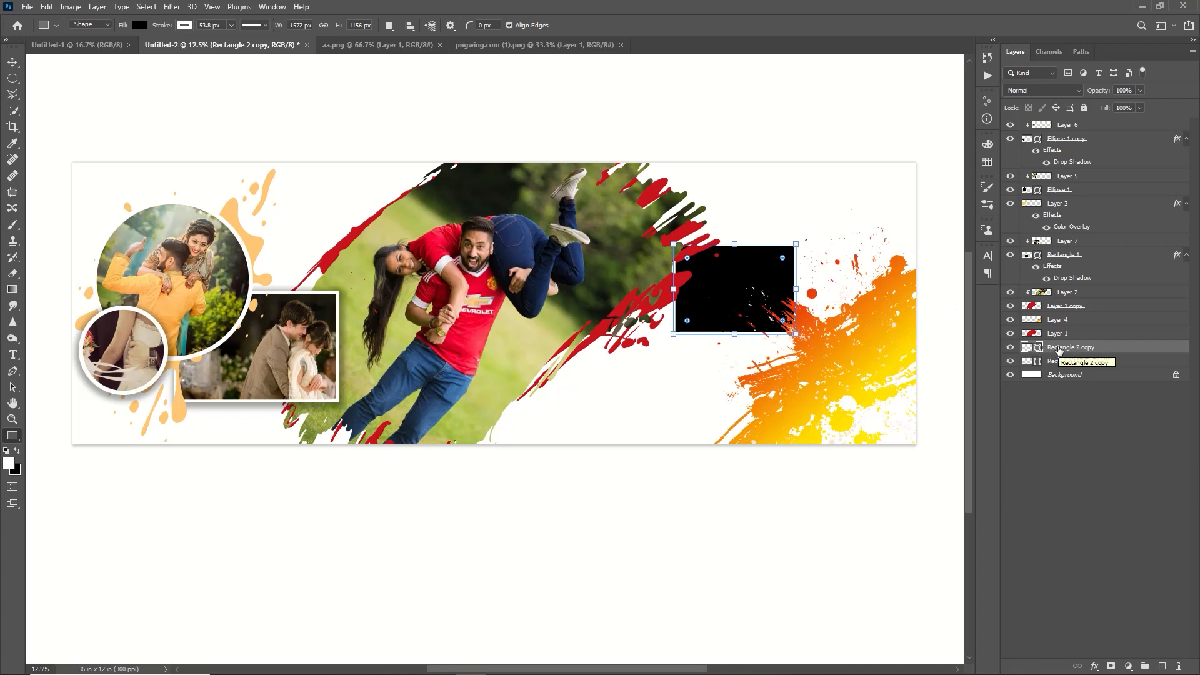
left_click_drag(1059, 350, 1062, 319)
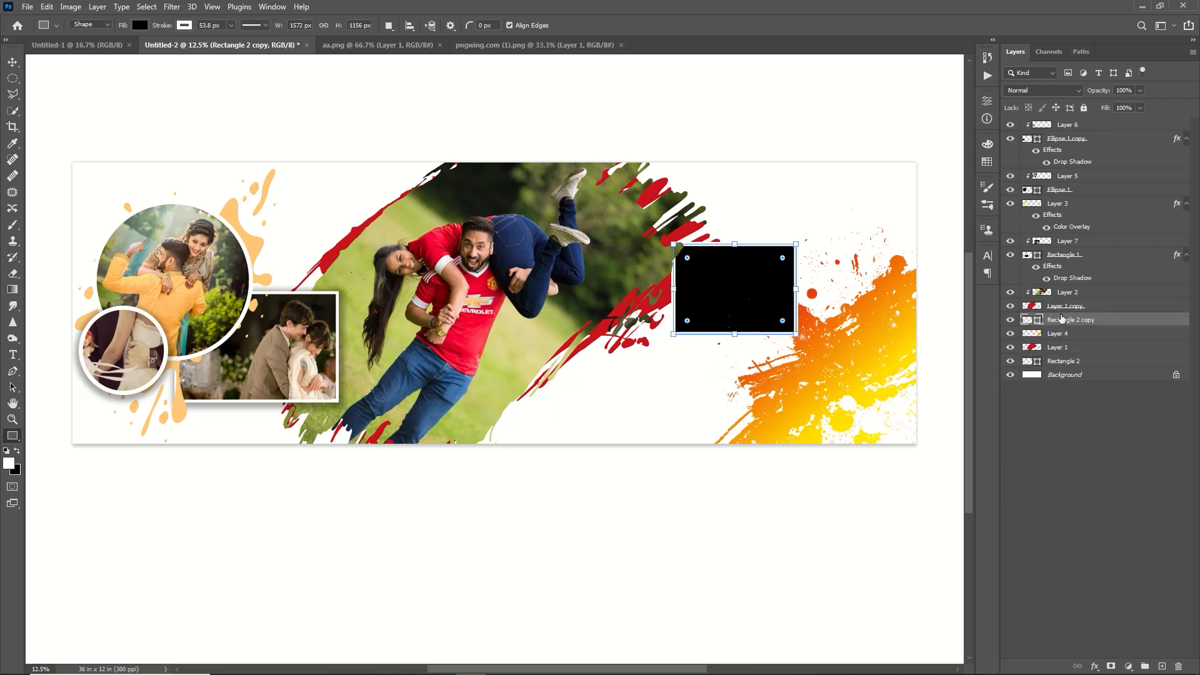
key("ctrl+t")
left_click_drag(767, 312, 831, 382)
Duplicate the brush stroke and the small black rectangle, and widen the rectangle copy below the original to the spread's right edge
left_click(1080, 306)
left_click_drag(838, 348, 938, 410)
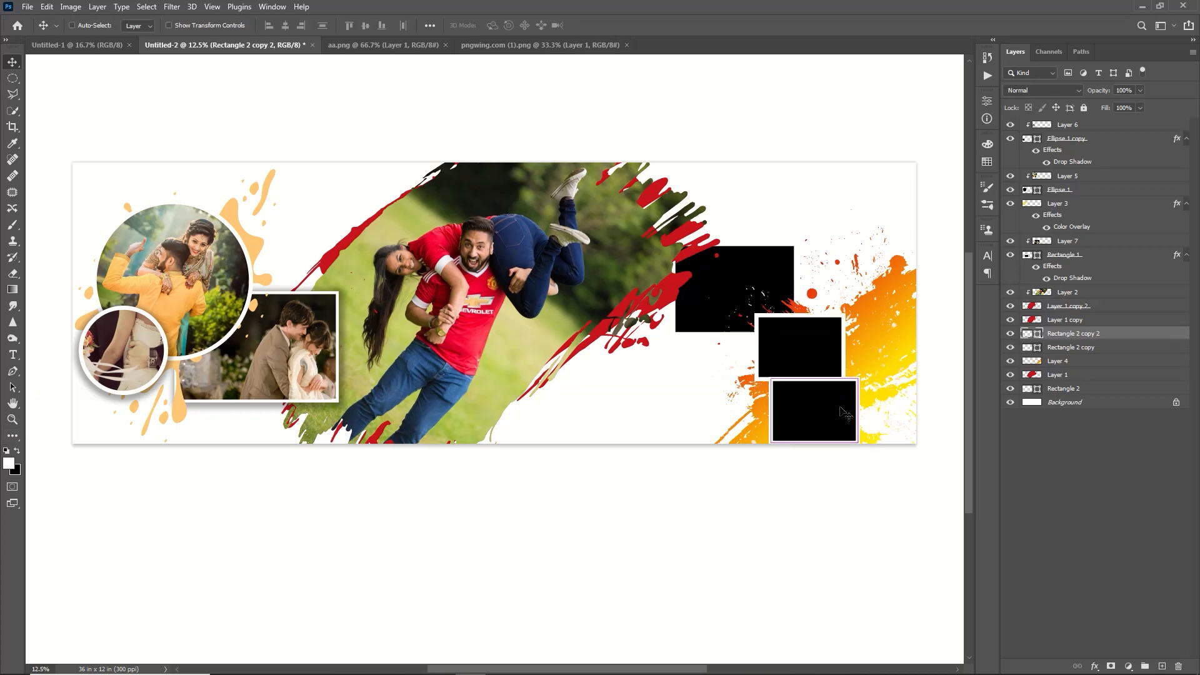
key("ctrl+t")
left_click_drag(815, 410, 801, 405)
key("Return")
left_click_drag(808, 370, 807, 366)
Open the pexels photo ending in 2861218 and paste it into Untitled-2 directly above Rectangle 2
key("ctrl+o")
left_click(208, 107)
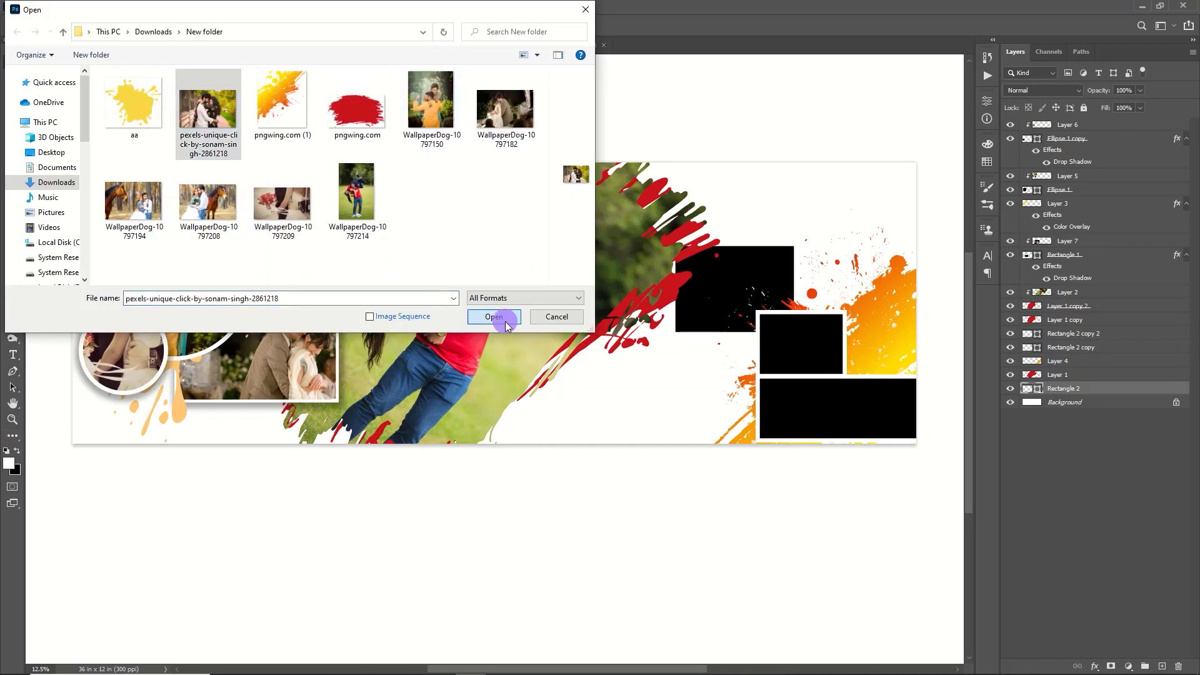
left_click(505, 318)
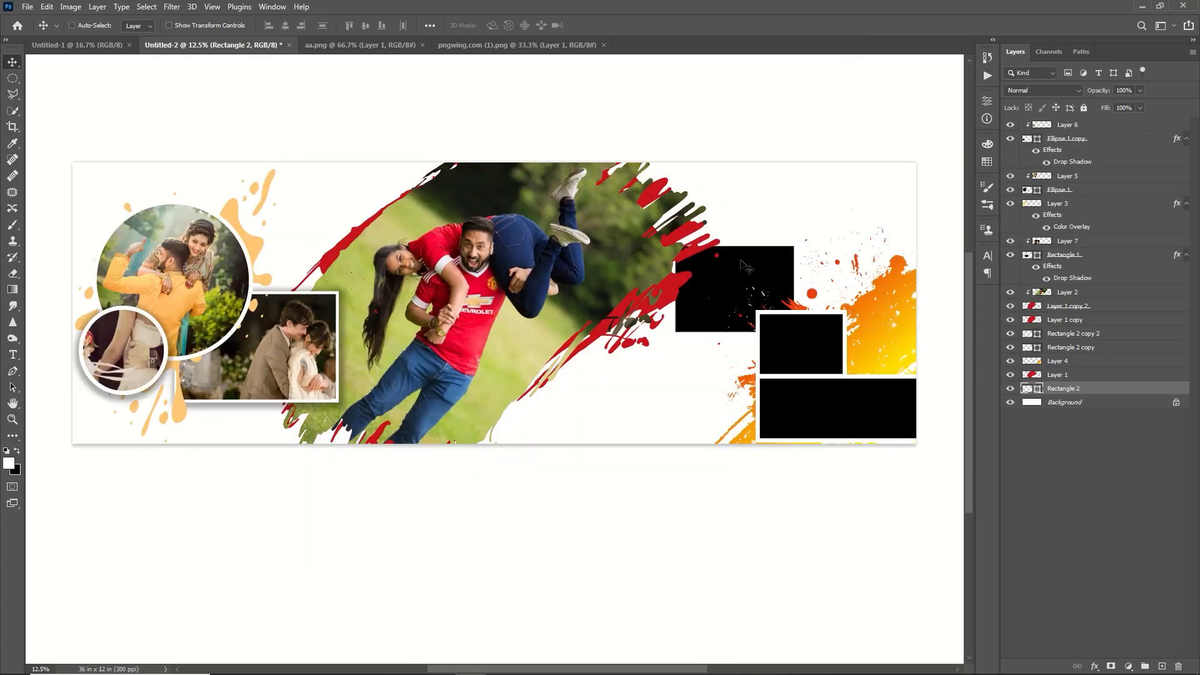
key("ctrl+v")
Scale the pasted photo down over Rectangle 2 and clip it to that rectangle
key("ctrl+t")
left_click_drag(265, 164, 598, 385)
left_click_drag(644, 425, 707, 284)
left_click_drag(727, 321, 739, 335)
key("Return")
right_click(1104, 389)
left_click(1001, 378)
Open the photo WallpaperDog-10797194 and paste it into Untitled-2 directly above Rectangle 2 copy
left_click(775, 354)
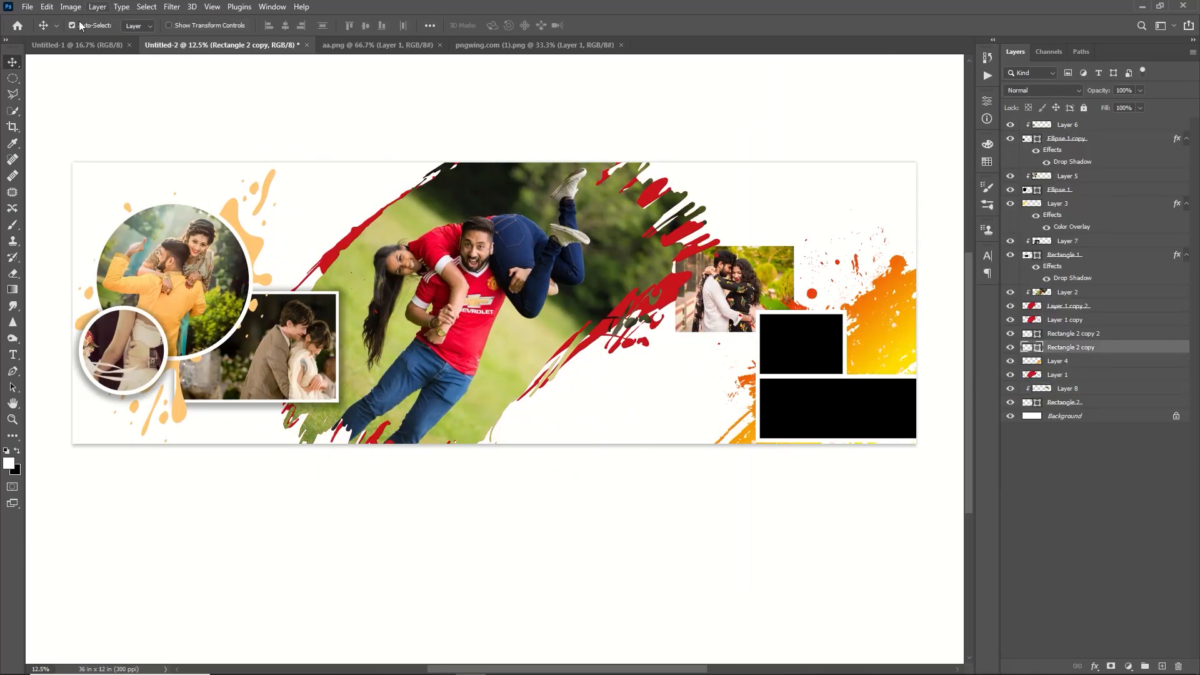
key("ctrl+o")
left_click(133, 200)
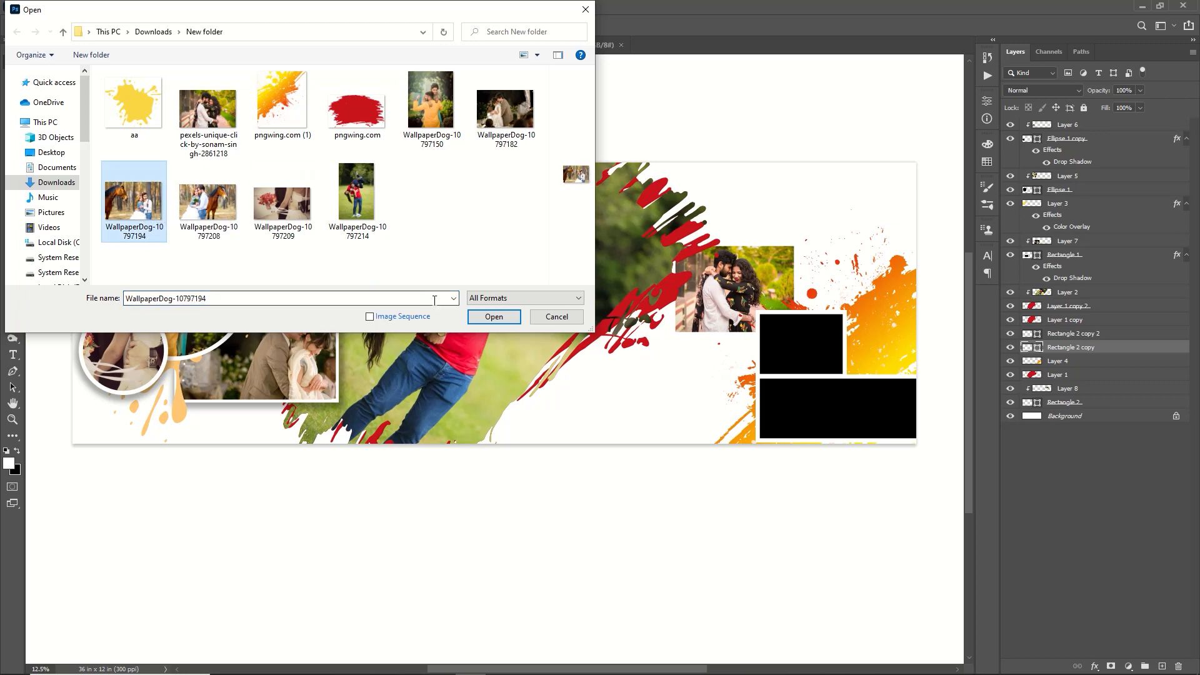
left_click(494, 317)
key("ctrl+BackSpace")
left_click(802, 45)
key("ctrl+v")
Scale and position the pasted horse photo over the small black rectangle and clip it to that rectangle
key("ctrl+t")
left_click_drag(812, 349, 821, 349)
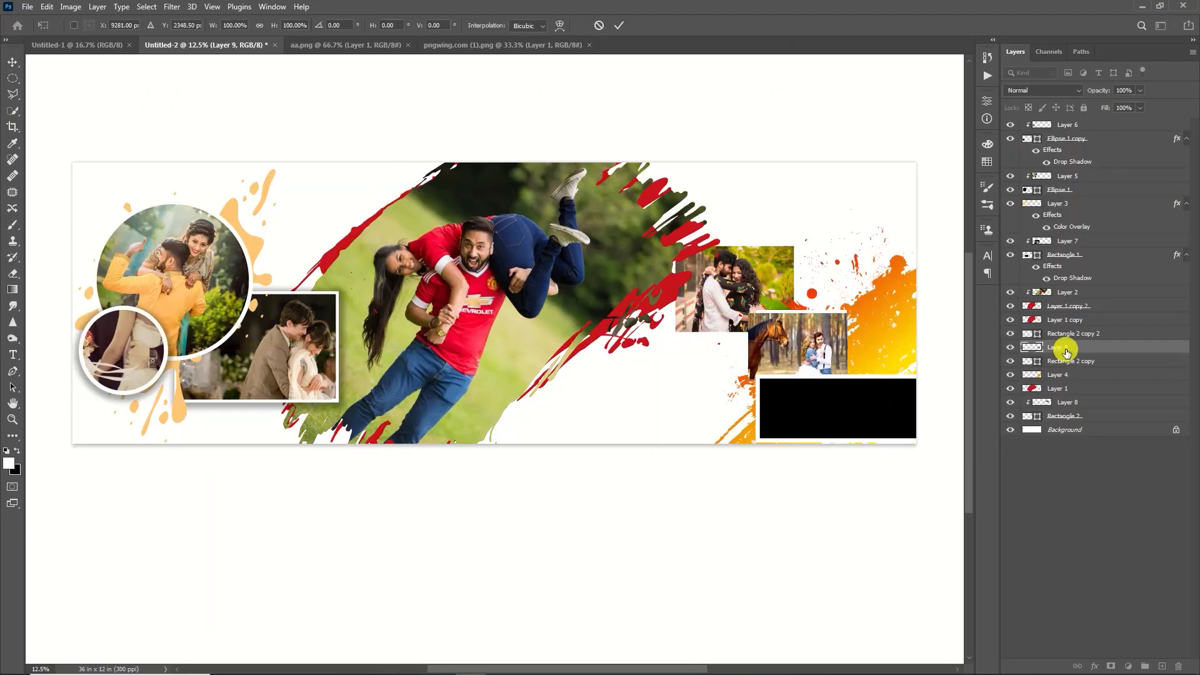
key("Return")
right_click(1071, 349)
left_click(916, 421)
Open the photo WallpaperDog-10797208 and paste it into Untitled-2 directly above the wide rectangle, Rectangle 2 copy 2
left_click(826, 403)
key("ctrl+o")
double_click(178, 215)
key("ctrl+a")
key("ctrl+x")
left_click(812, 45)
left_click(594, 254)
key("ctrl+v")
Scale and position the pasted photo over the wide rectangle and clip it to that rectangle
key("ctrl+t")
left_click_drag(595, 369, 880, 462)
left_click_drag(630, 303, 749, 377)
key("Return")
right_click(1104, 333)
left_click(957, 388)
Bring Rectangle 2 and its photo to the top of the layer stack and move them slightly left
left_click(1053, 417)
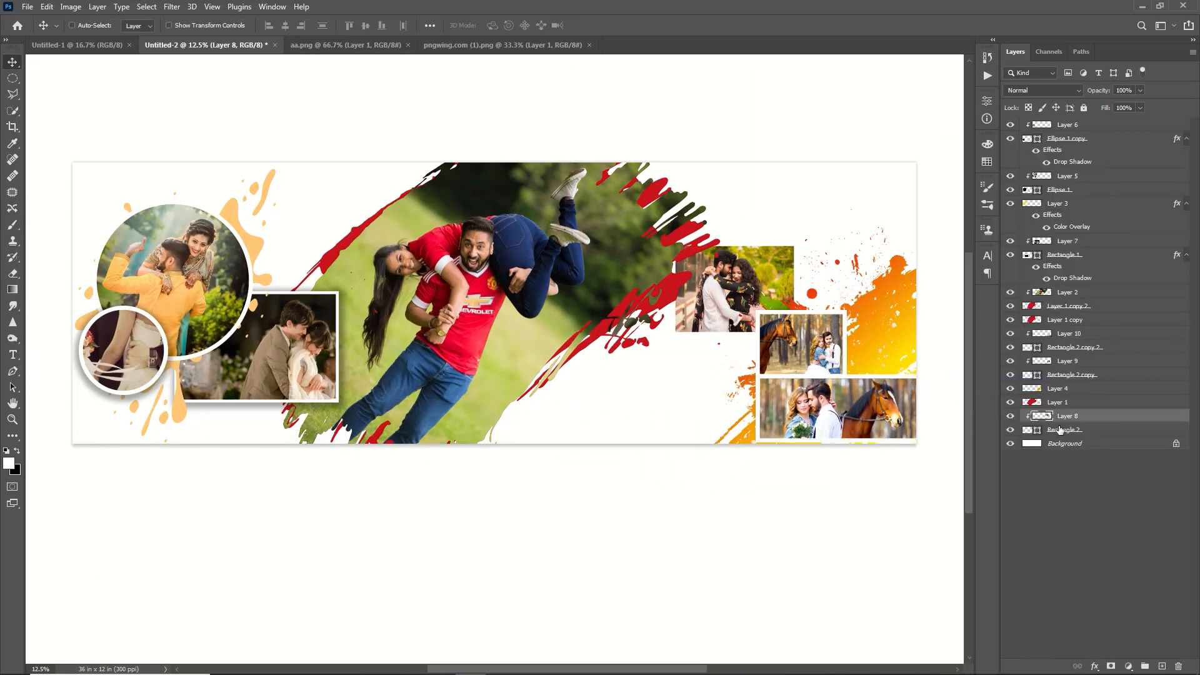
left_click(1064, 430, "shift")
left_click_drag(1070, 422, 1061, 126)
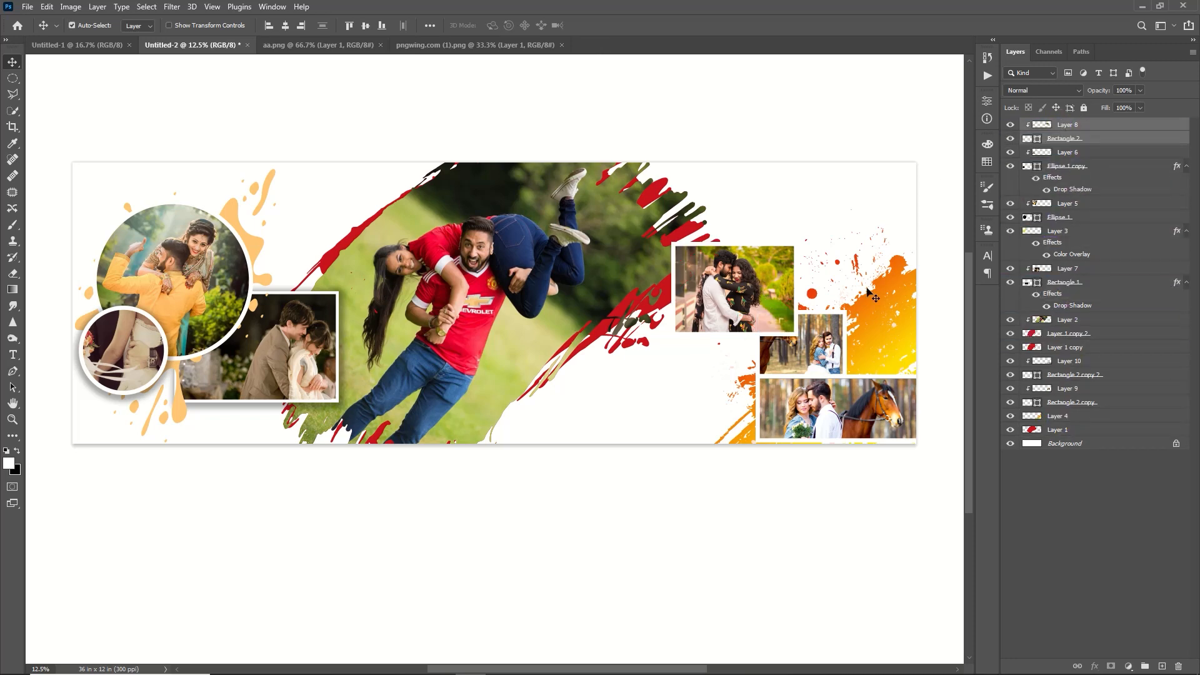
left_click_drag(867, 291, 842, 293)
Duplicate the Background layer and give the copy a linear Gray_11 gradient overlay at 65% opacity
left_click(1081, 445)
key("ctrl+j")
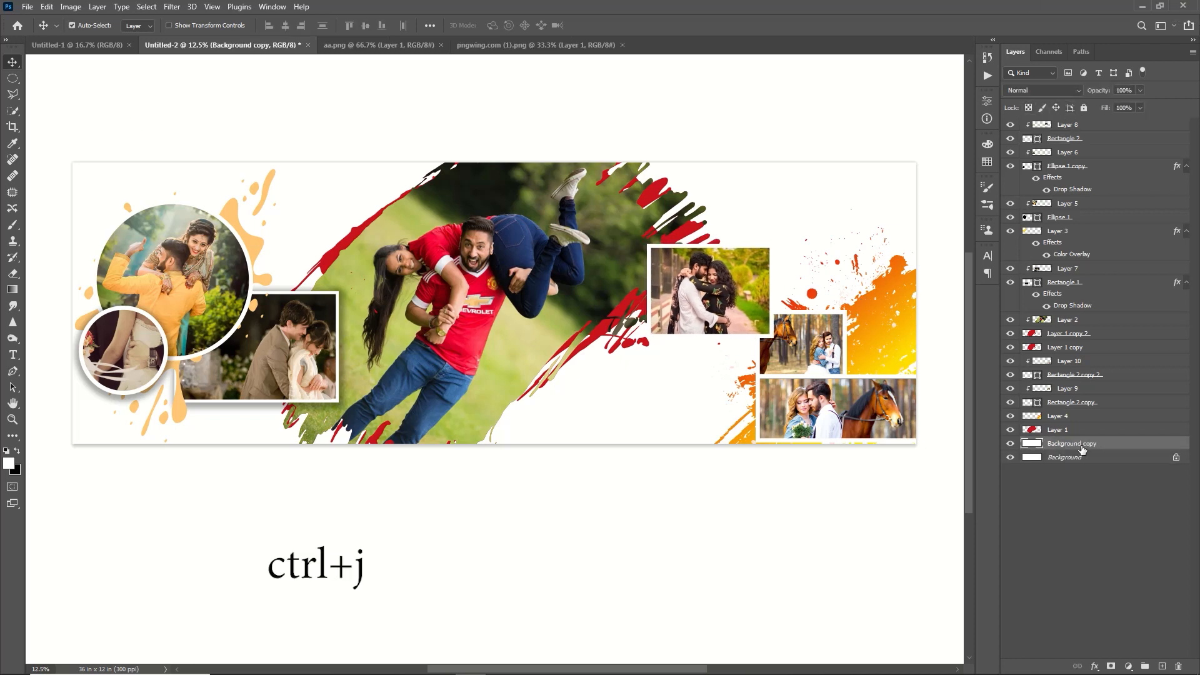
double_click(1144, 444)
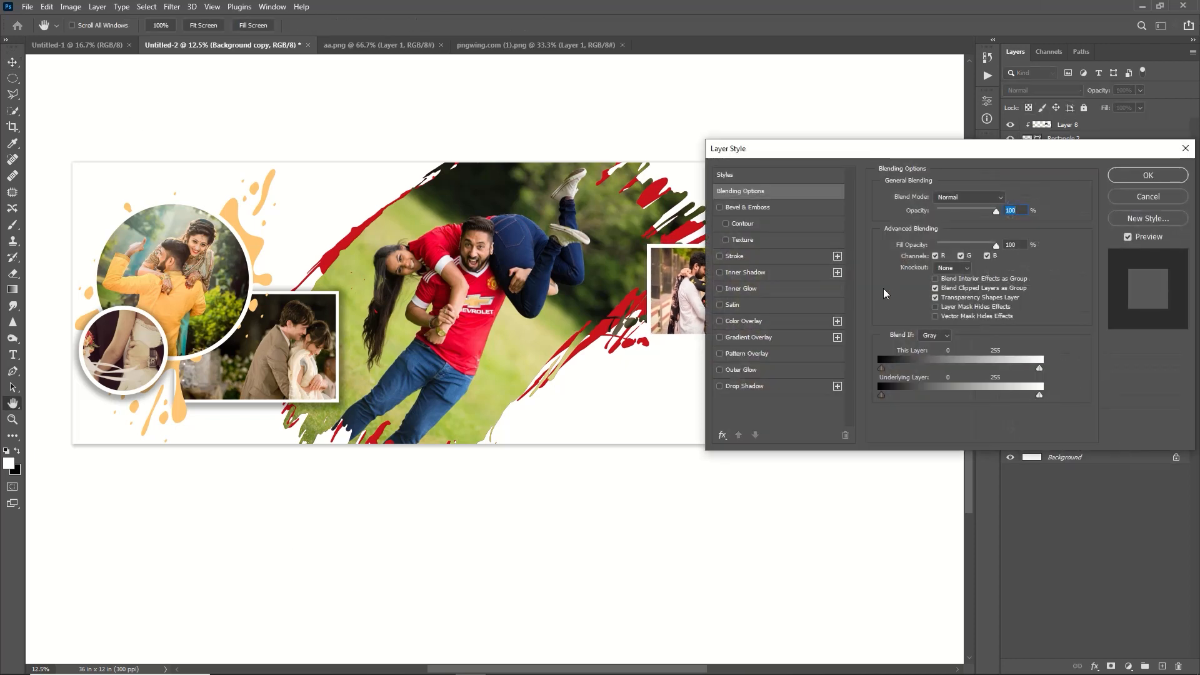
left_click(782, 337)
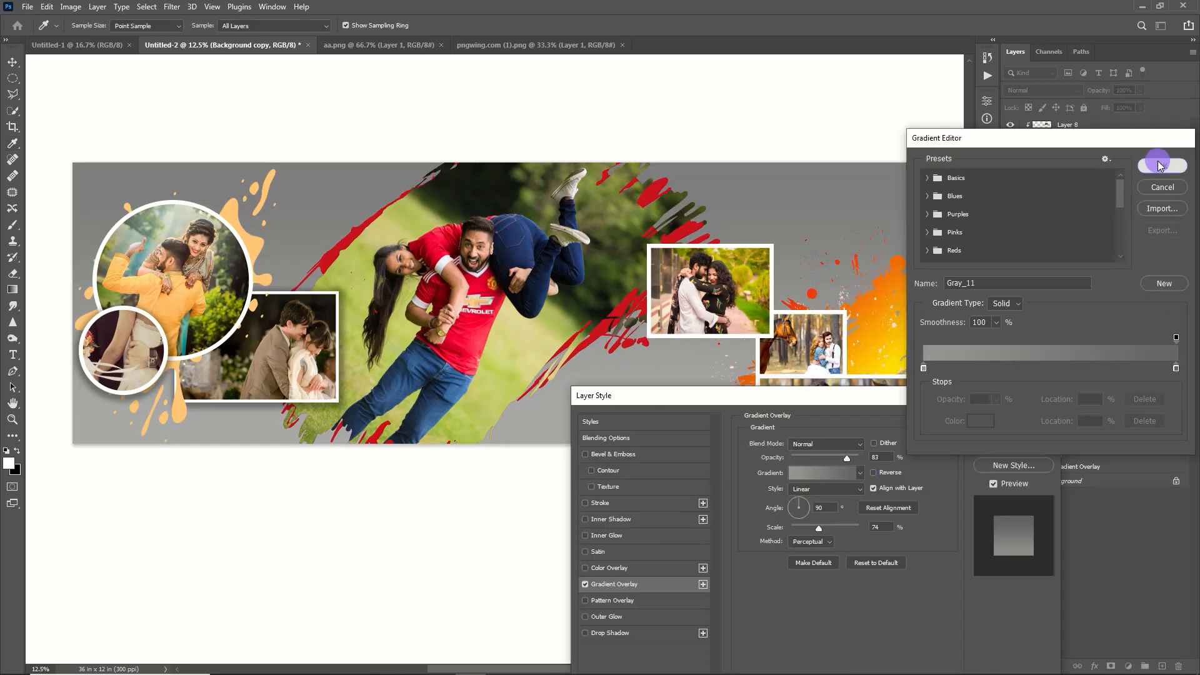
left_click(1159, 166)
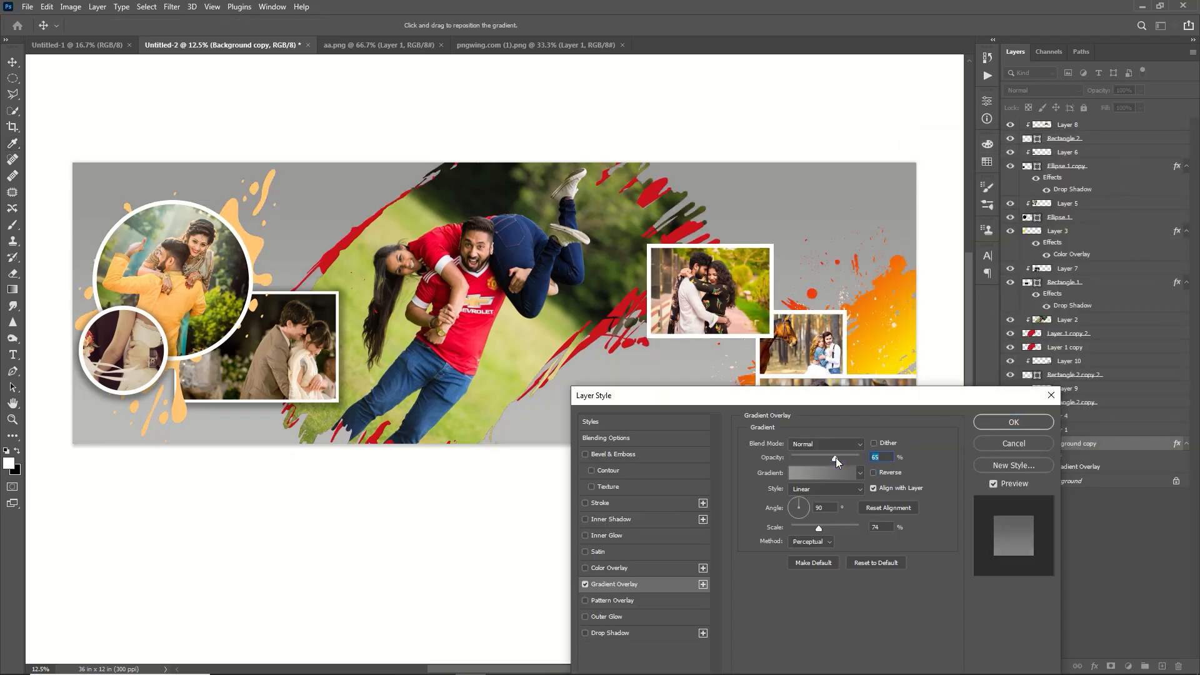
key("Return")
Open the pexels couple photo ending in 2861218 and paste it into Untitled-2 directly above the Background copy layer
left_click(29, 7)
left_click(42, 33)
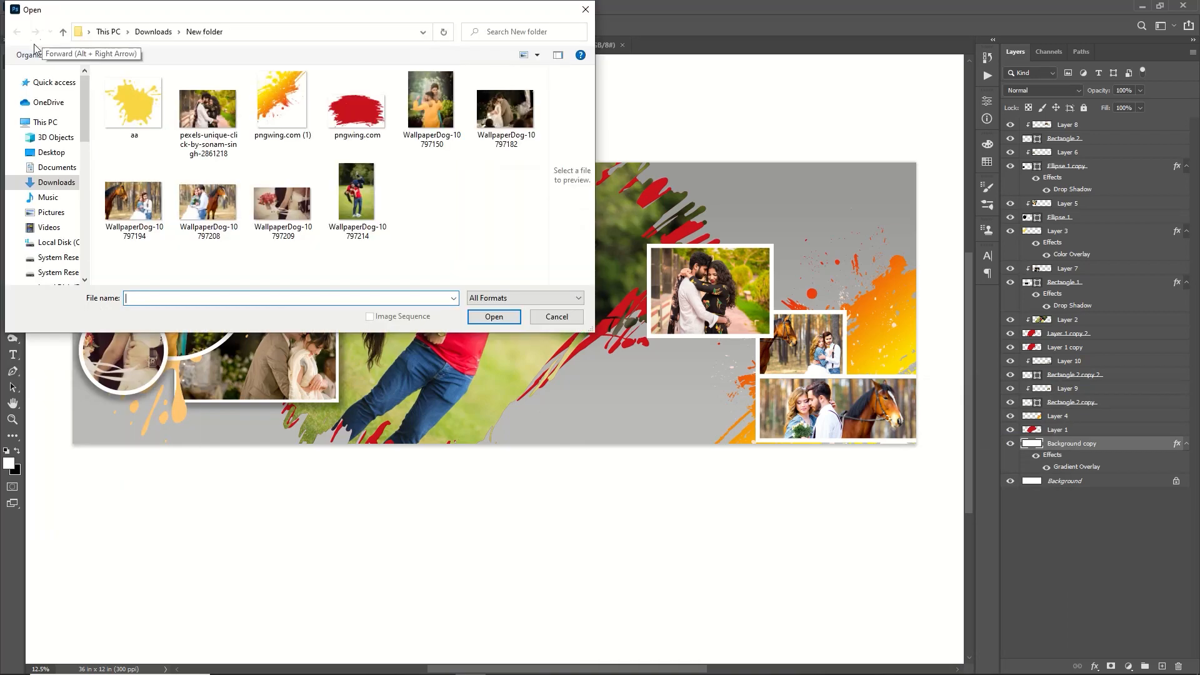
double_click(209, 112)
key("ctrl+a")
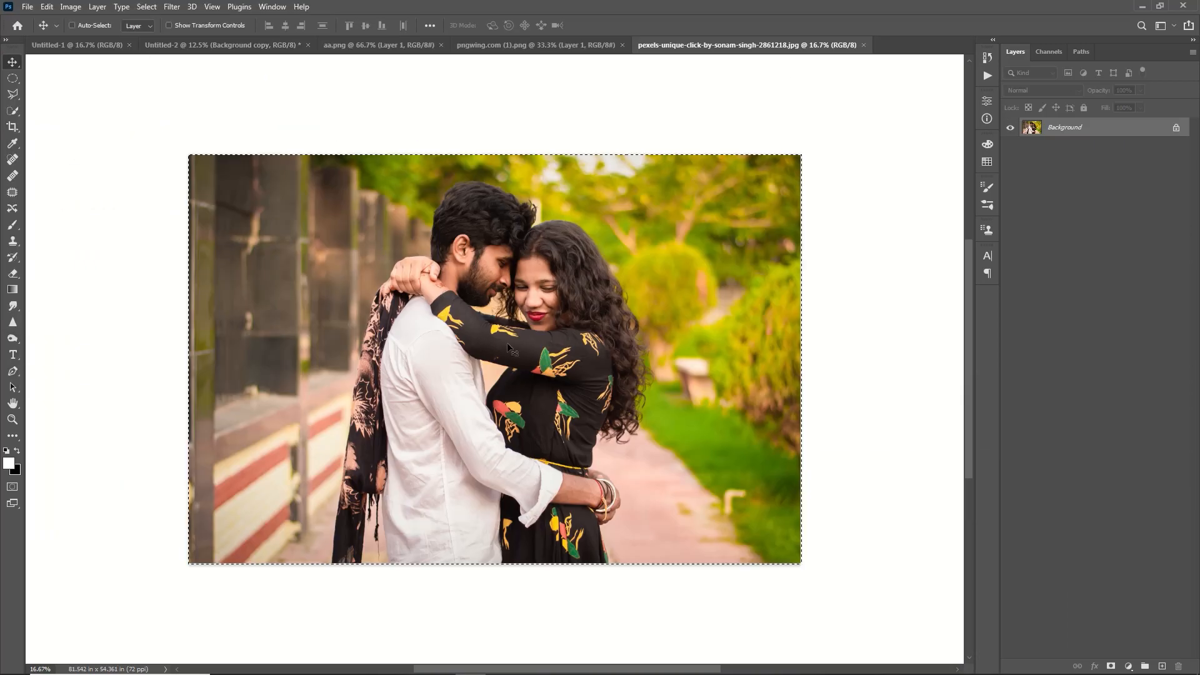
key("ctrl+x")
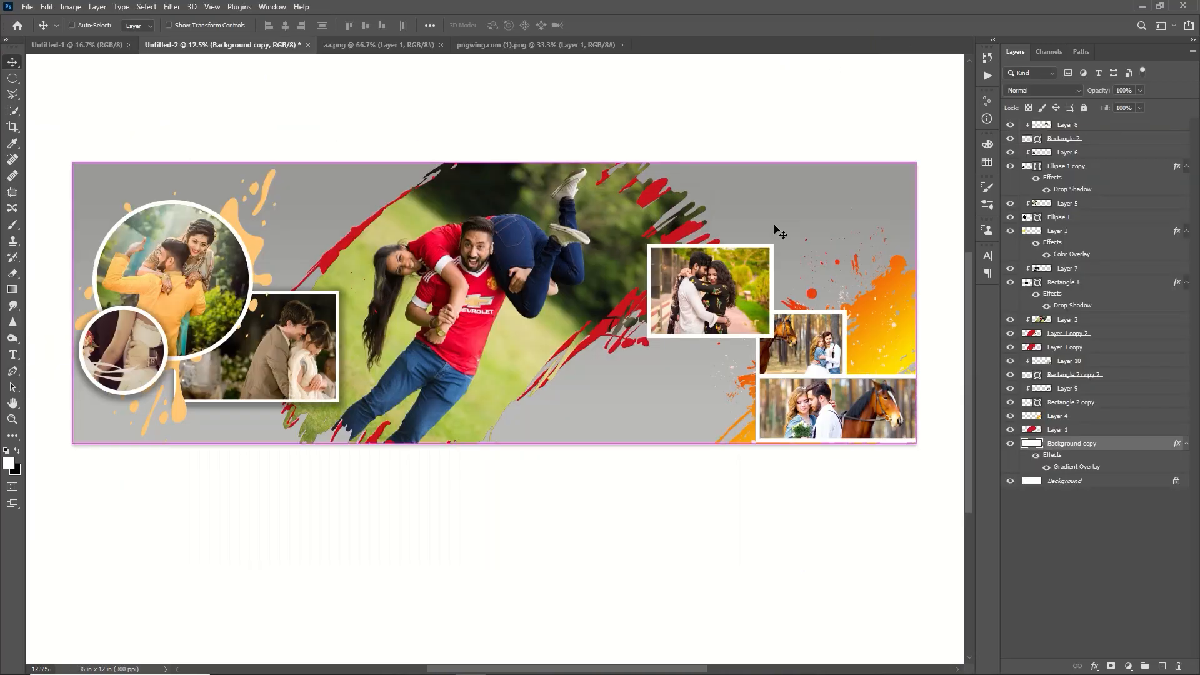
key("ctrl+v")
Scale the pasted photo to about 103%, rotate it about 24° and place it over the spread's upper right corner
key("ctrl+t")
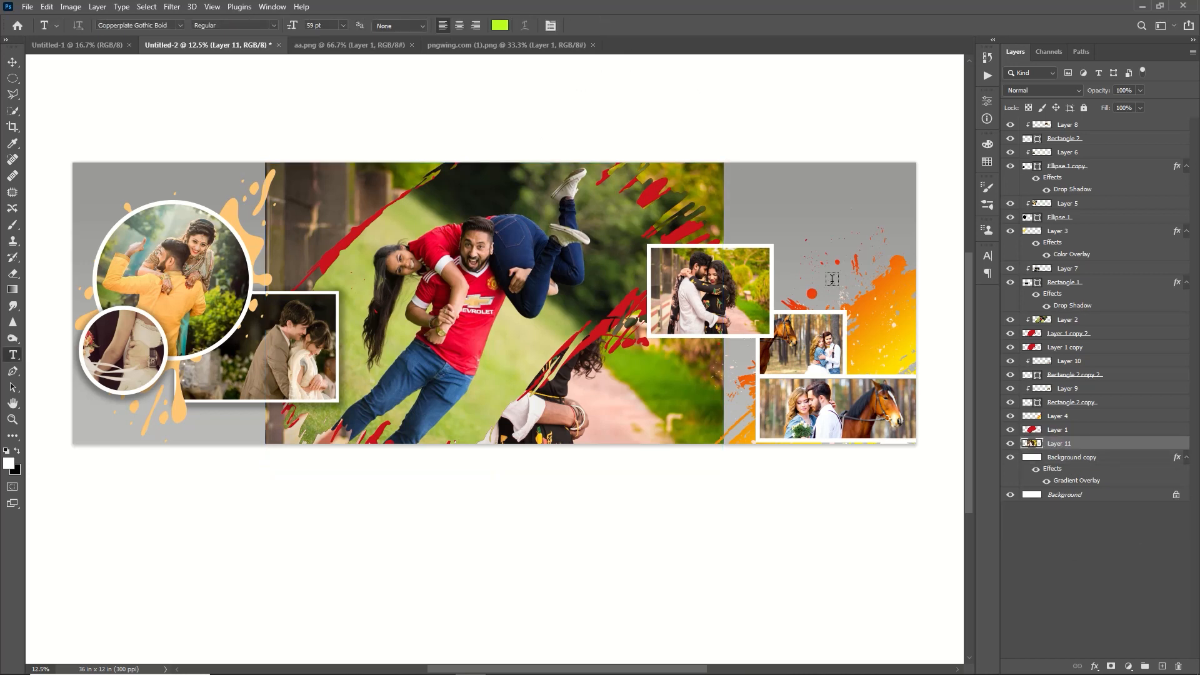
left_click_drag(832, 268, 840, 188)
left_click(618, 25)
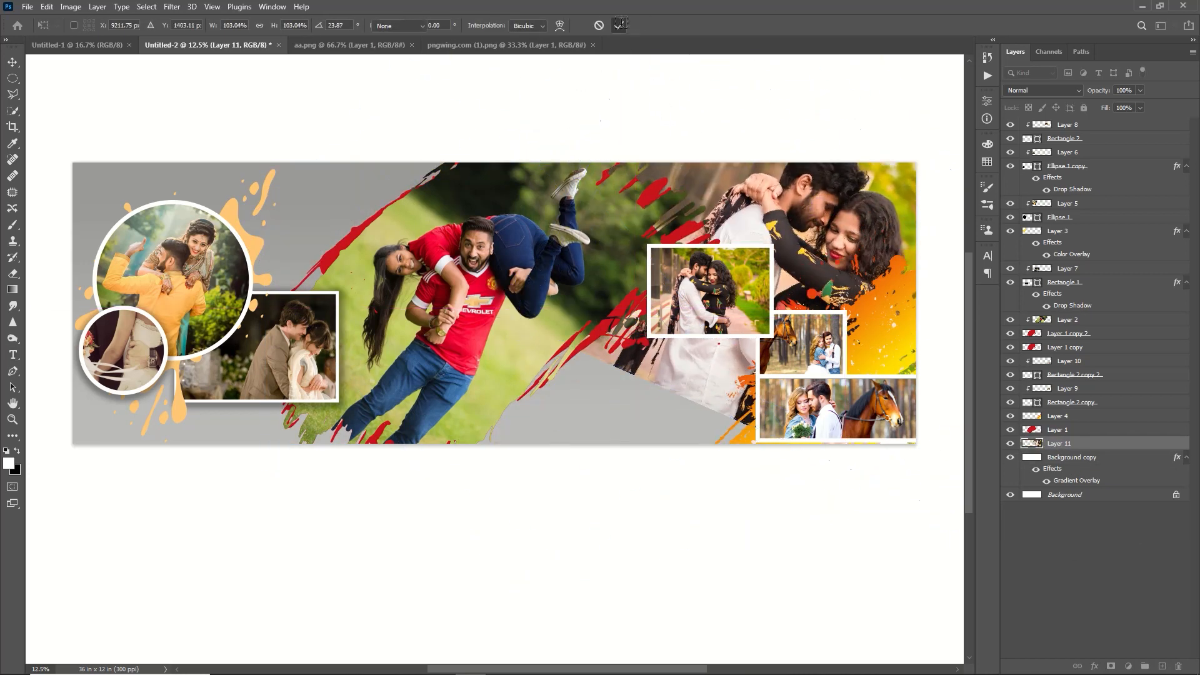
Darken the rotated photo on Layer 11 strongly by lowering its lightness with Hue/Saturation
key("t")
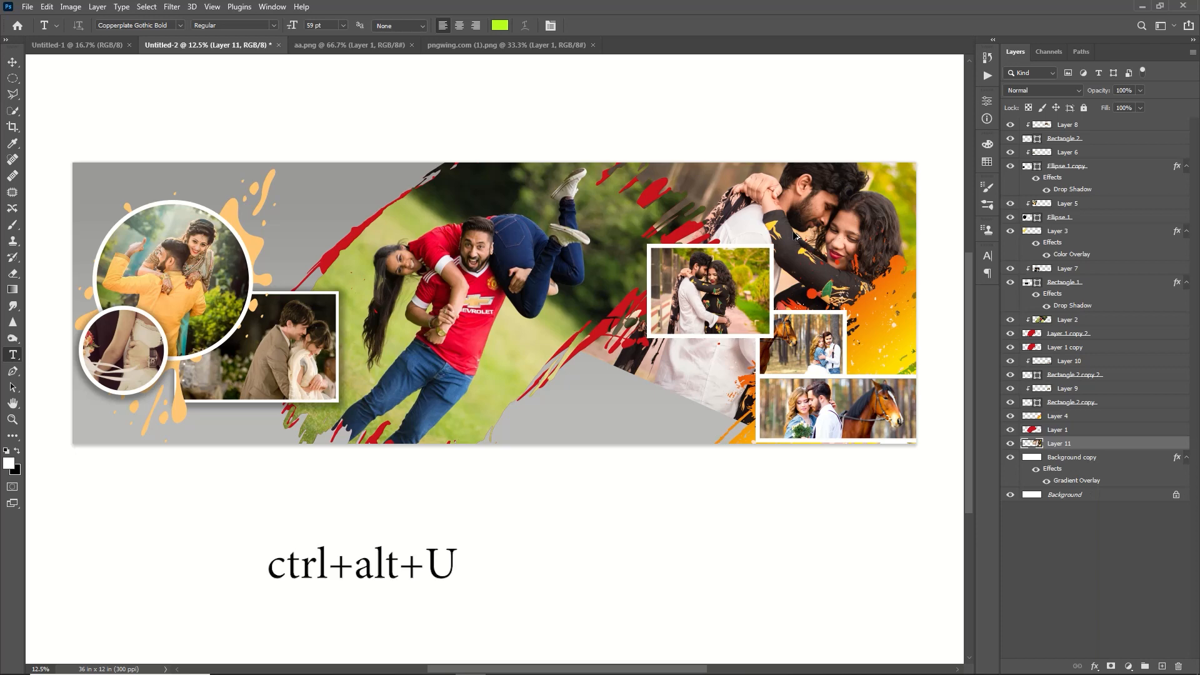
key("ctrl+alt+u")
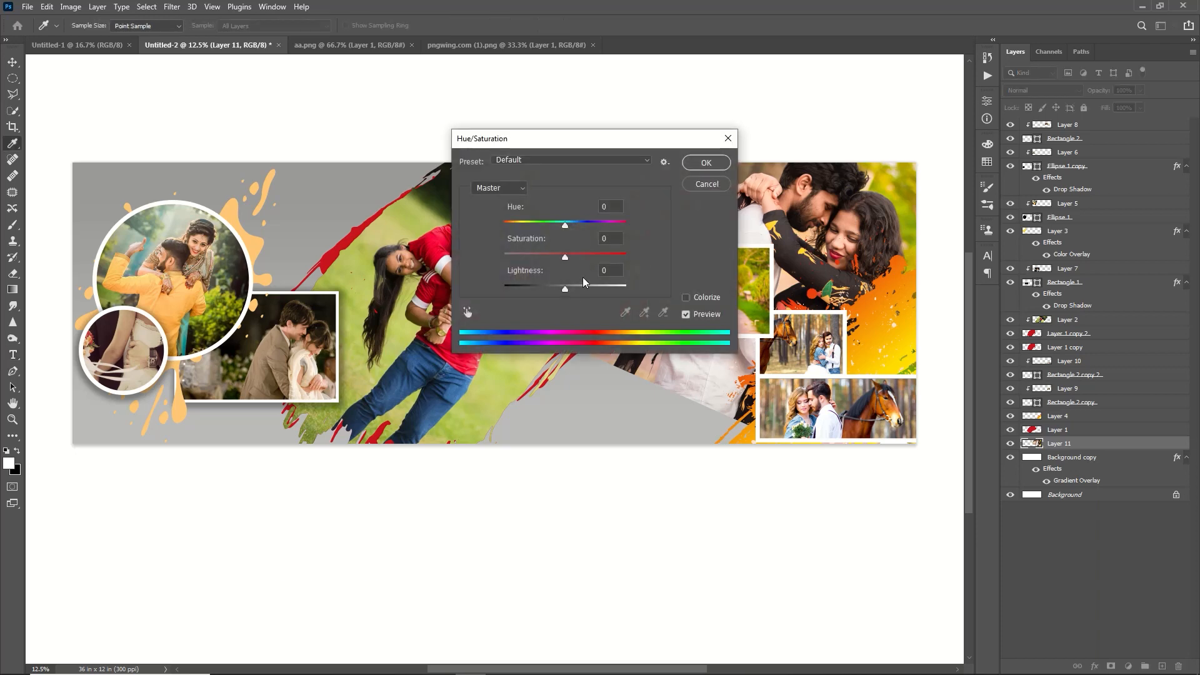
left_click_drag(565, 288, 525, 286)
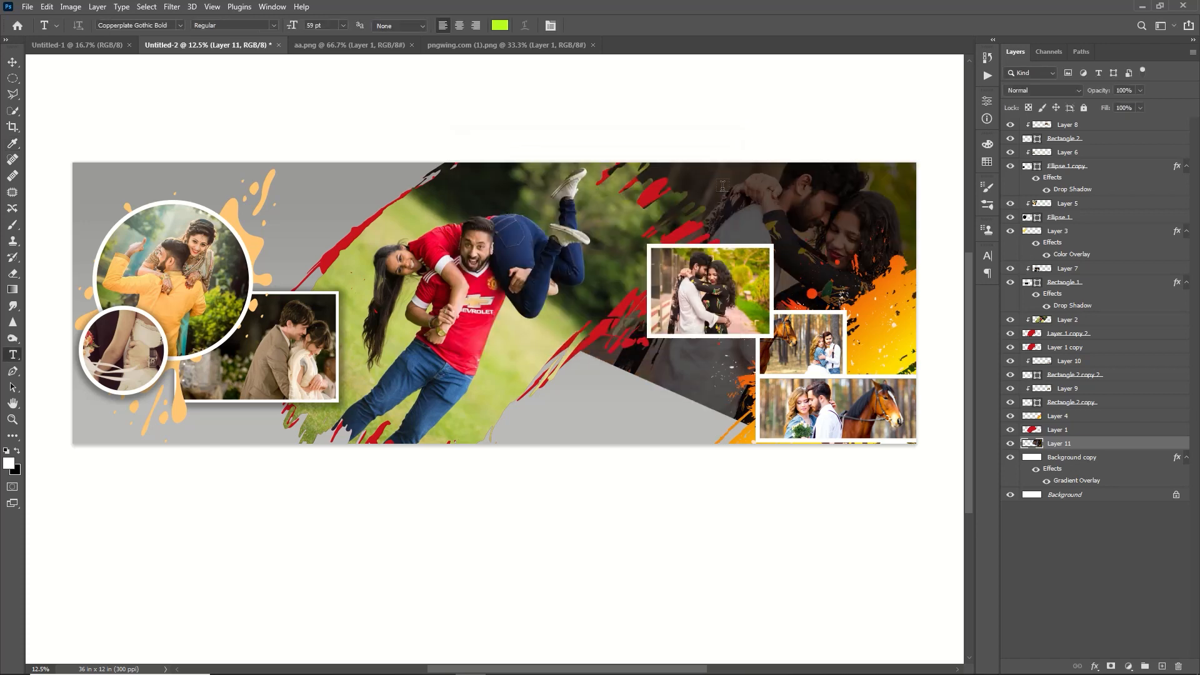
Add a Hide All layer mask to the darkened photo on Layer 11
left_click(97, 7)
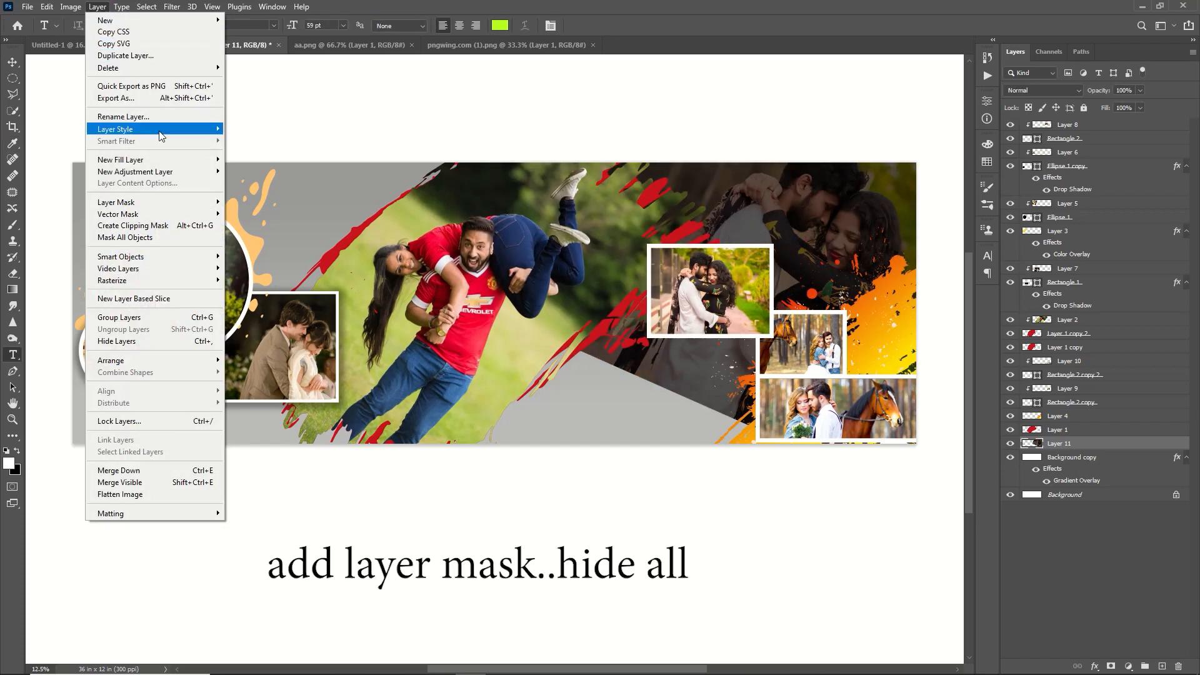
mouse_move(170, 203)
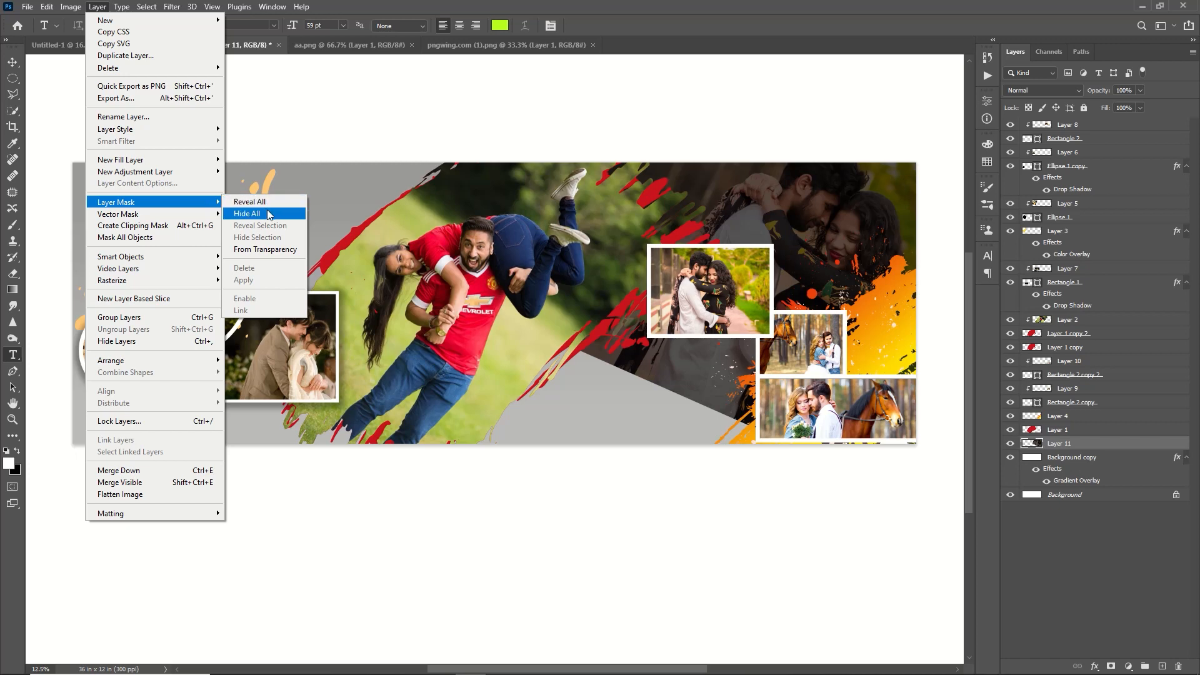
left_click(270, 214)
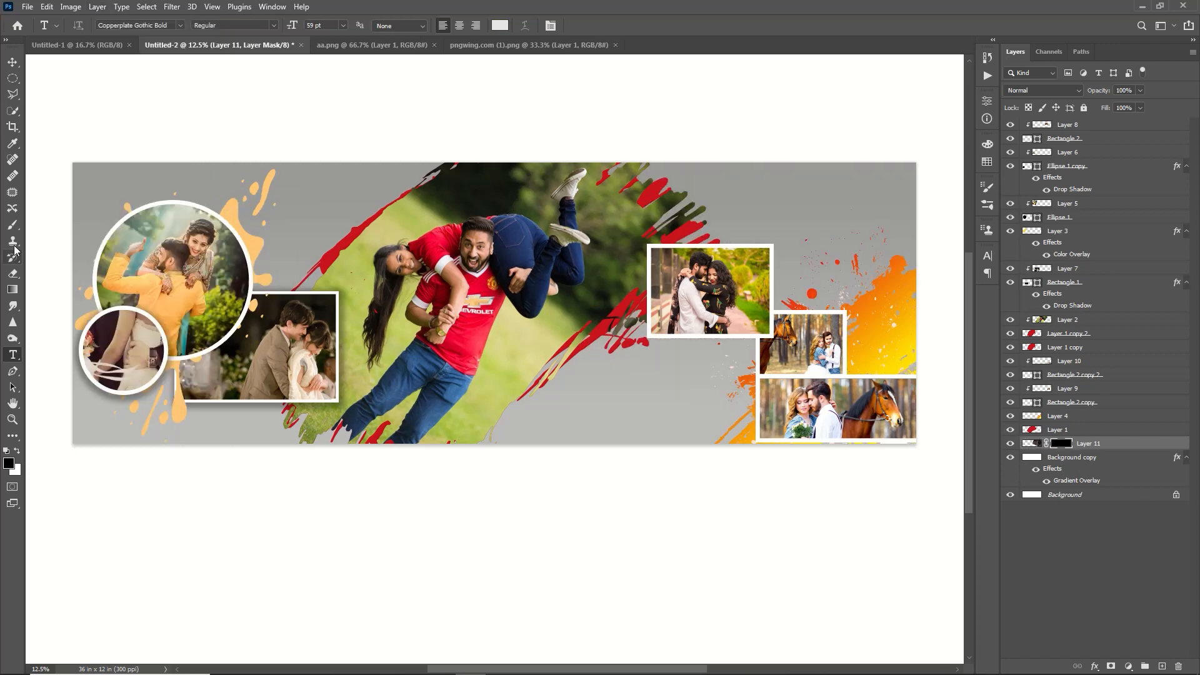
Set up the Soft Round brush at 1811 px, 0% hardness and 14% opacity
left_click(13, 225)
left_click(94, 28)
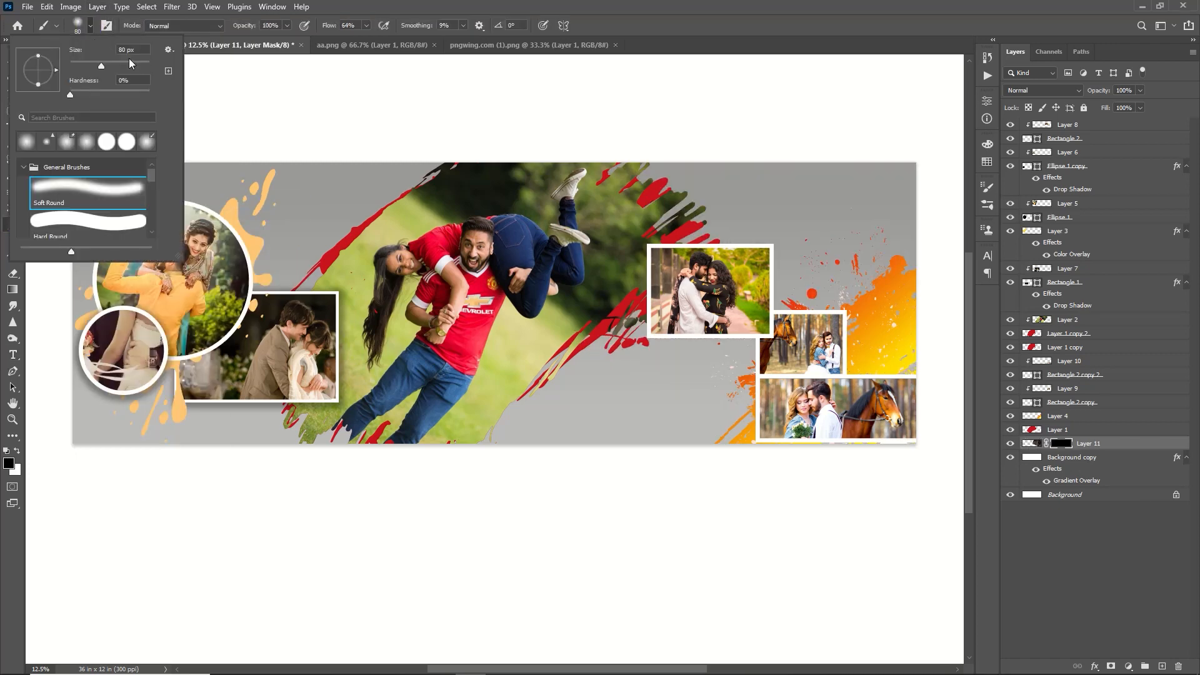
left_click(143, 65)
left_click(143, 66)
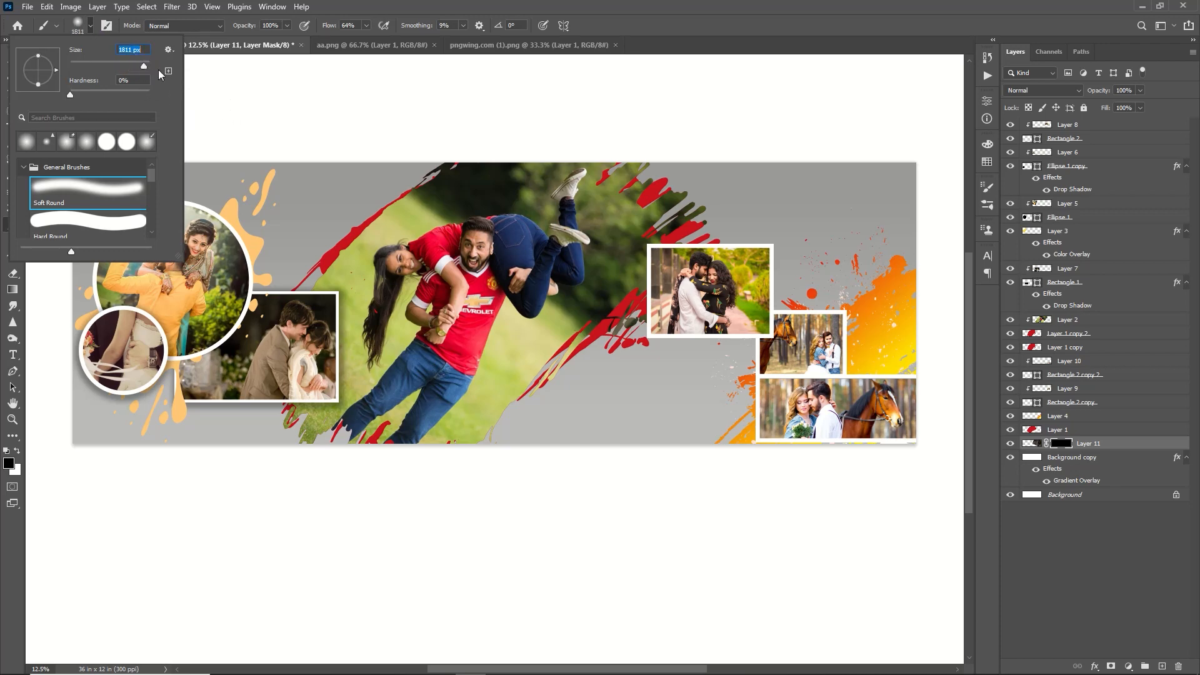
left_click(33, 141)
left_click_drag(250, 30, 200, 39)
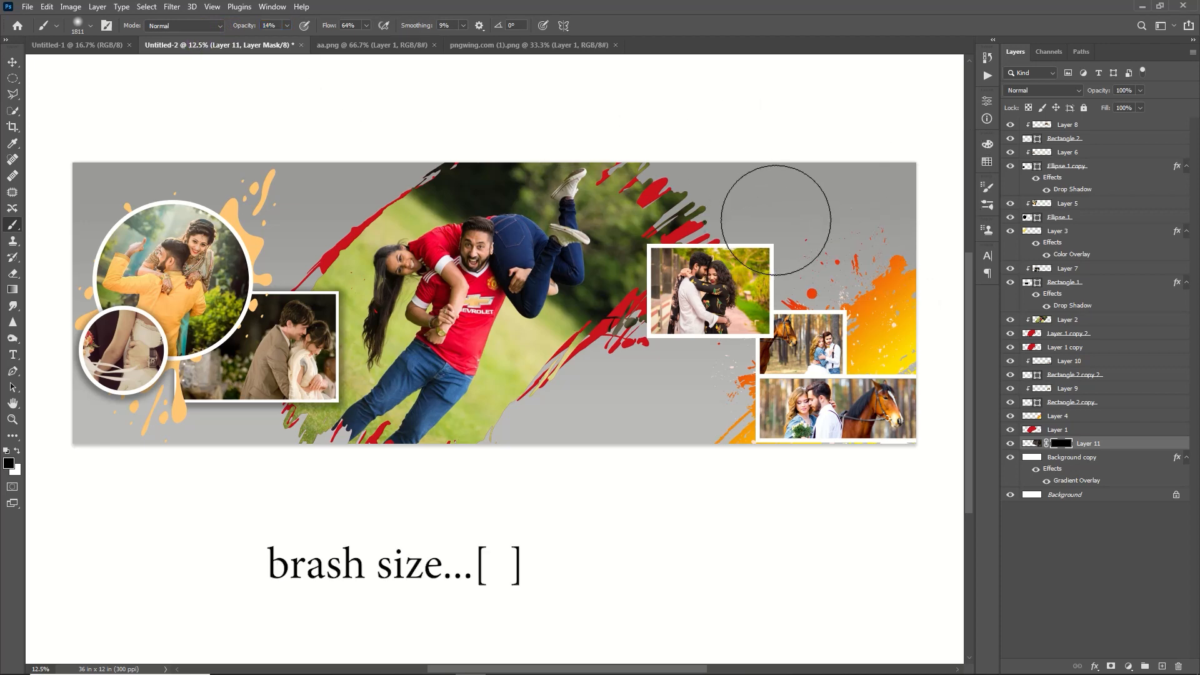
Enlarge the brush to 2900 px and paint white on Layer 11's mask to reveal the couple faintly in the upper right corner
key("bracketright")
key("bracketright")
key("bracketright")
key("bracketright")
key("bracketright")
key("bracketright")
key("bracketright")
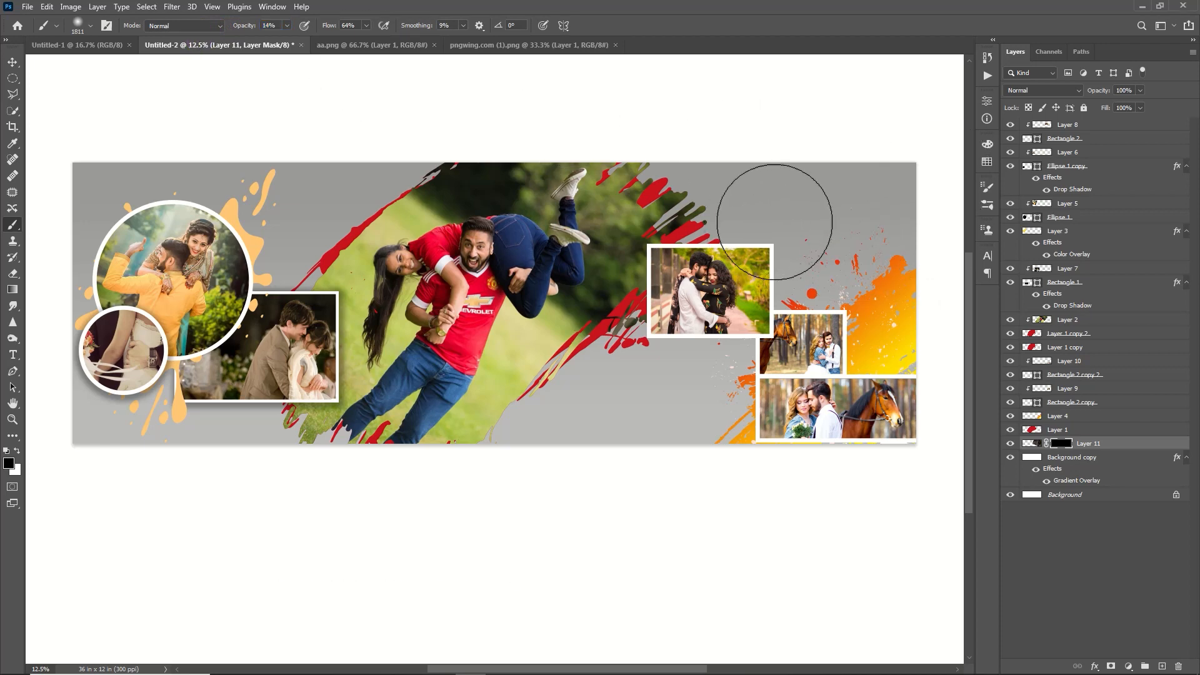
key("bracketright")
key("bracketright")
key("bracketright")
key("bracketright")
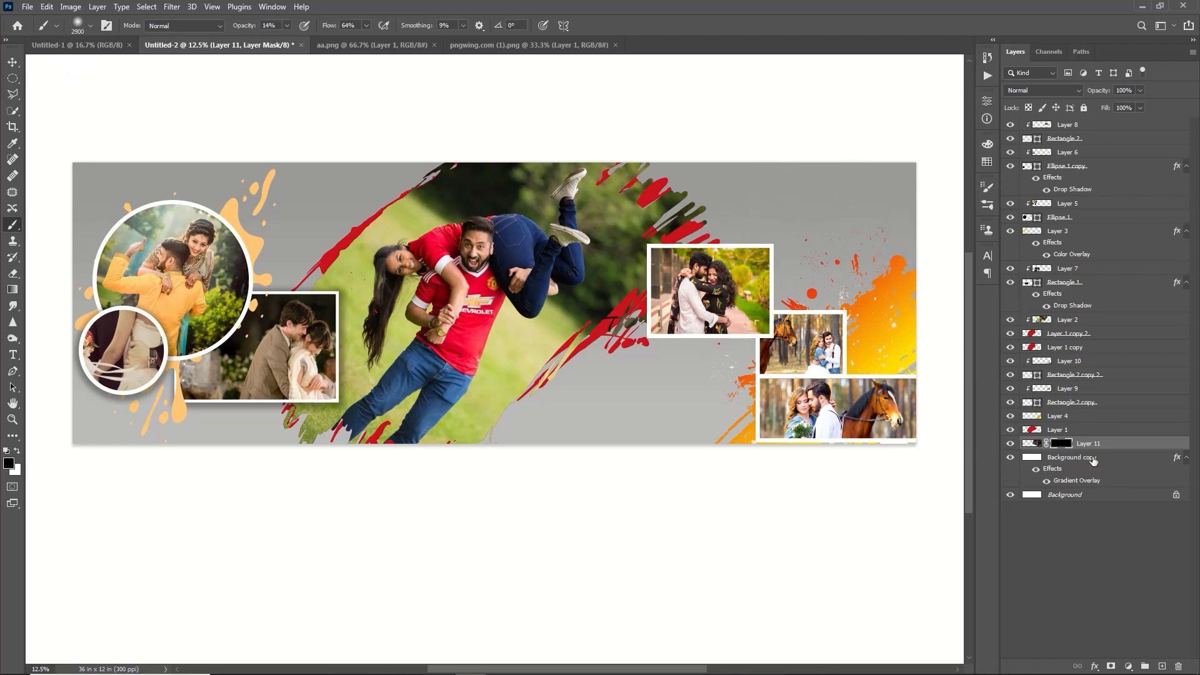
left_click(17, 450)
mouse_move(825, 227)
left_mouse_down()
mouse_move(766, 253)
mouse_move(805, 260)
mouse_move(692, 275)
mouse_move(800, 262)
mouse_move(735, 364)
mouse_move(854, 185)
mouse_move(765, 253)
mouse_move(772, 467)
left_mouse_up()
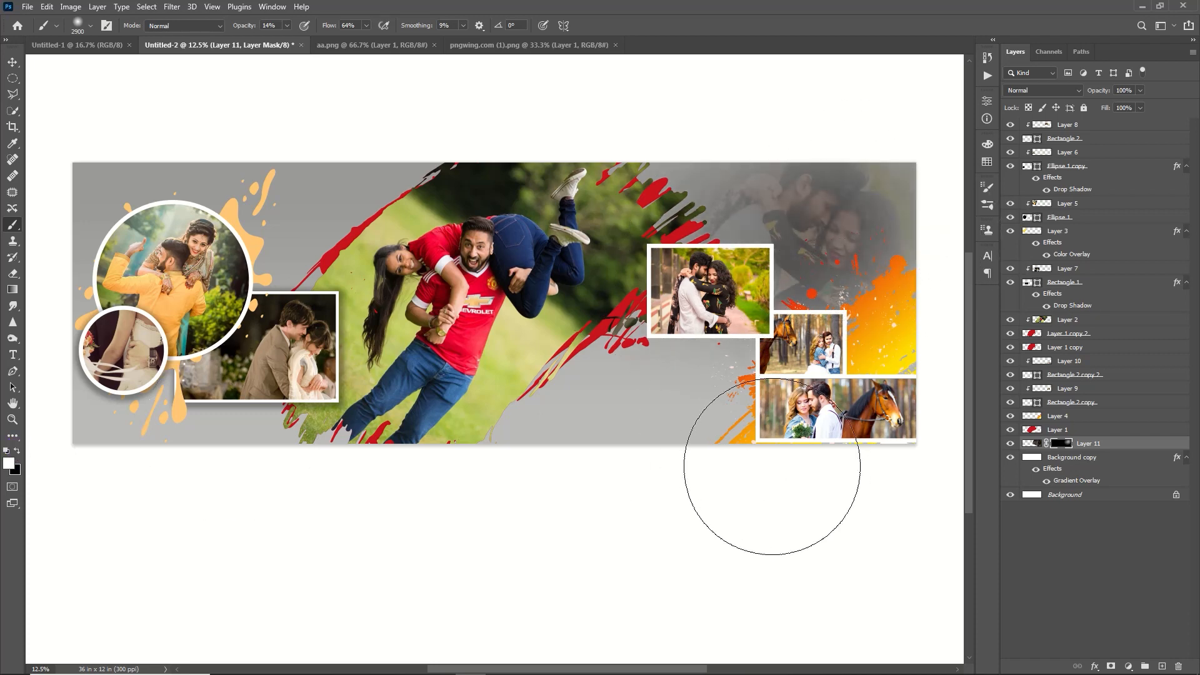
Duplicate the orange splash on Layer 3 and move the copy to the spread's lower edge, between the large brush-stroke photo and the rectangles
key("v")
left_click(257, 251)
key("ctrl")
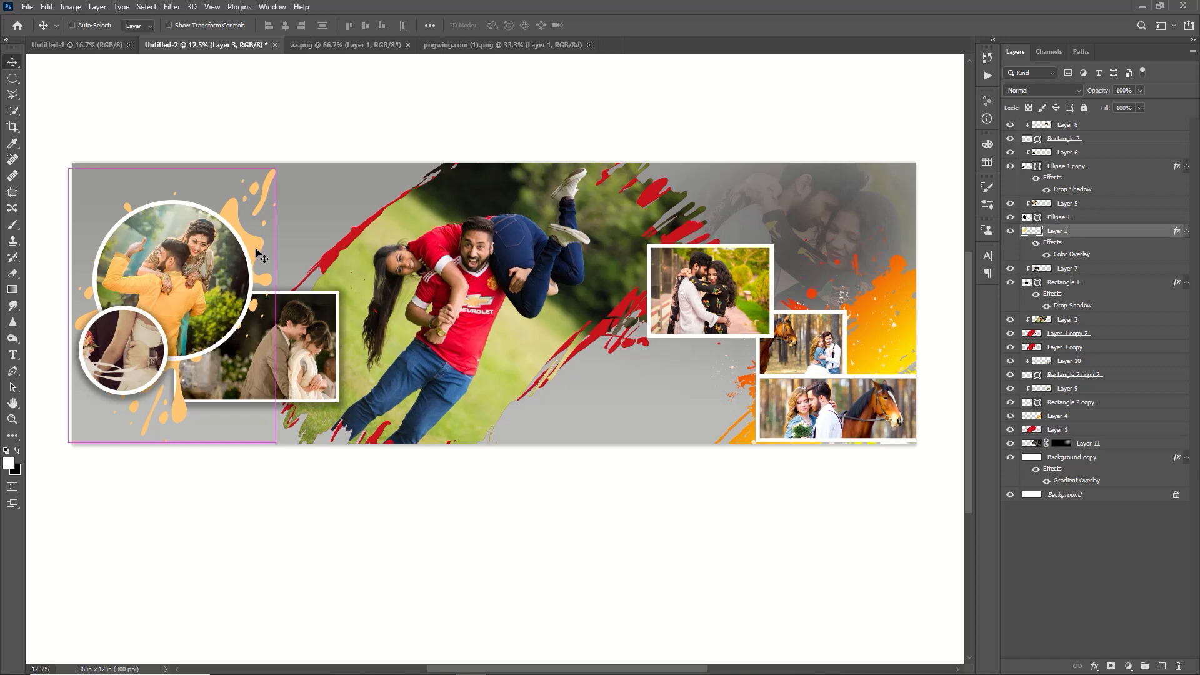
key("ctrl+j")
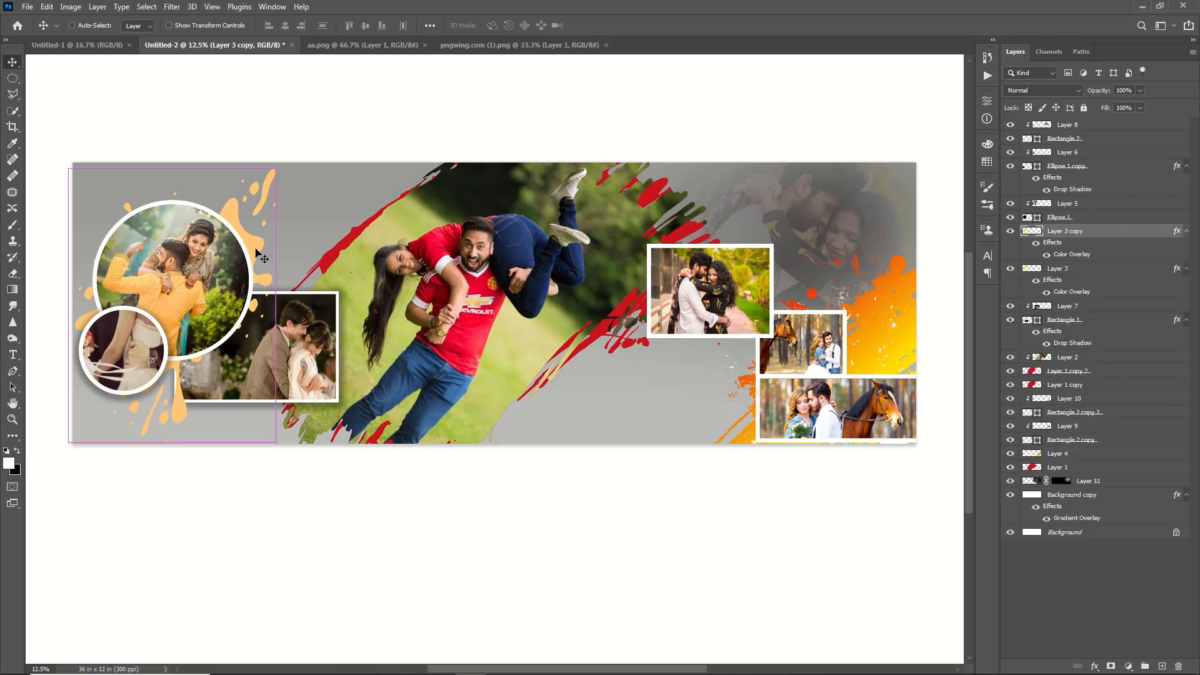
key("ctrl+t")
left_click_drag(257, 252, 682, 393)
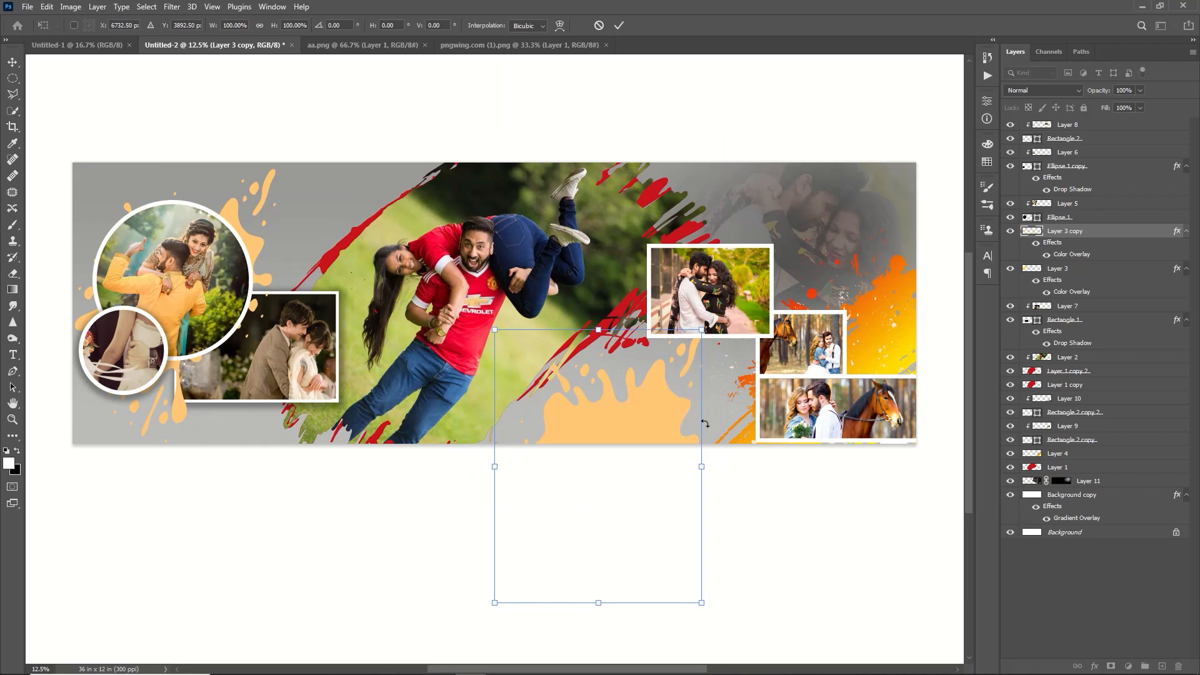
key("Return")
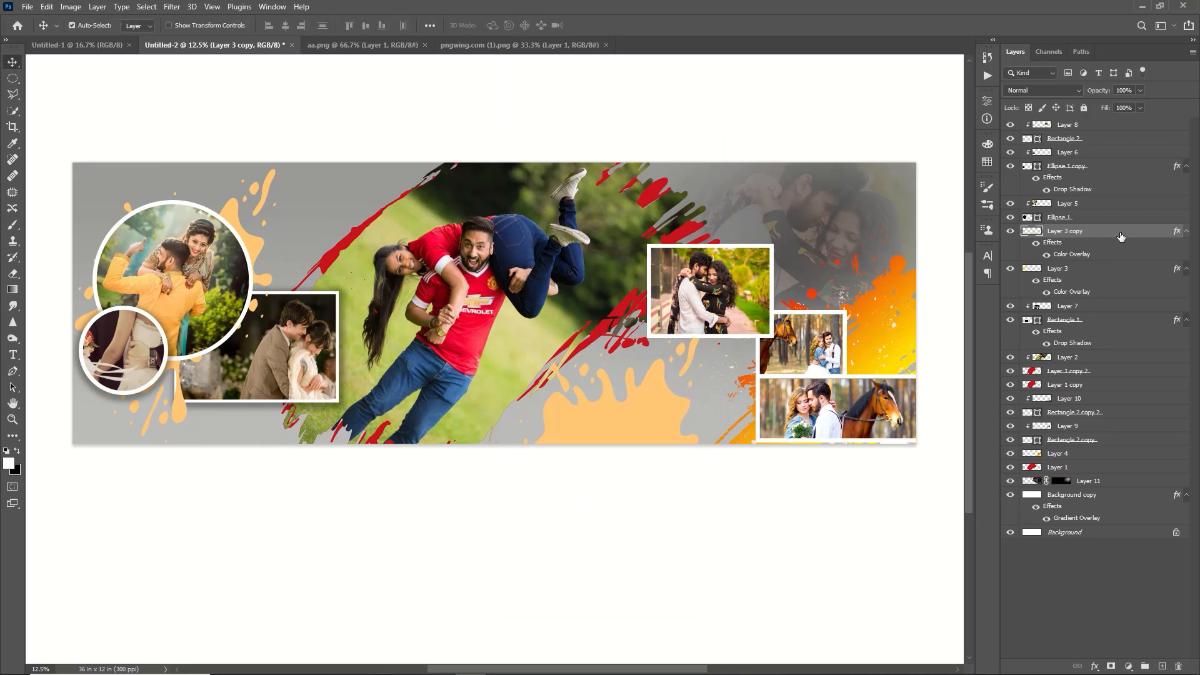
Change the splash copy's Color Overlay to light grey eaeaea
double_click(1071, 254)
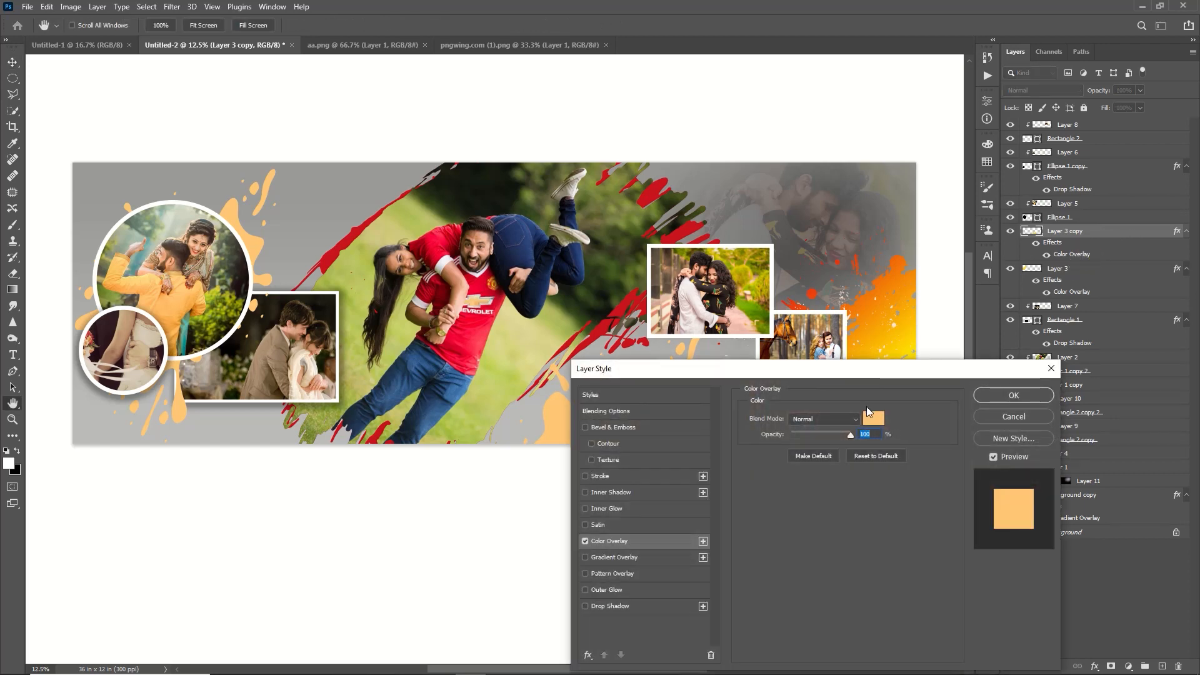
left_click(875, 419)
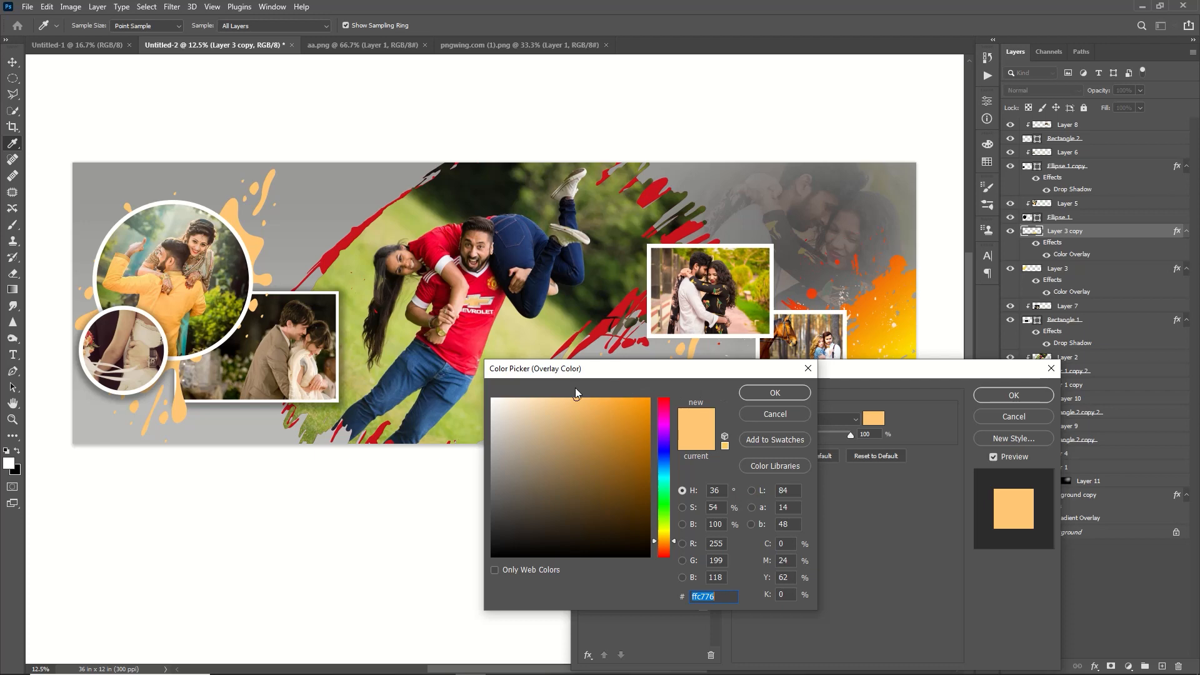
left_click(492, 411)
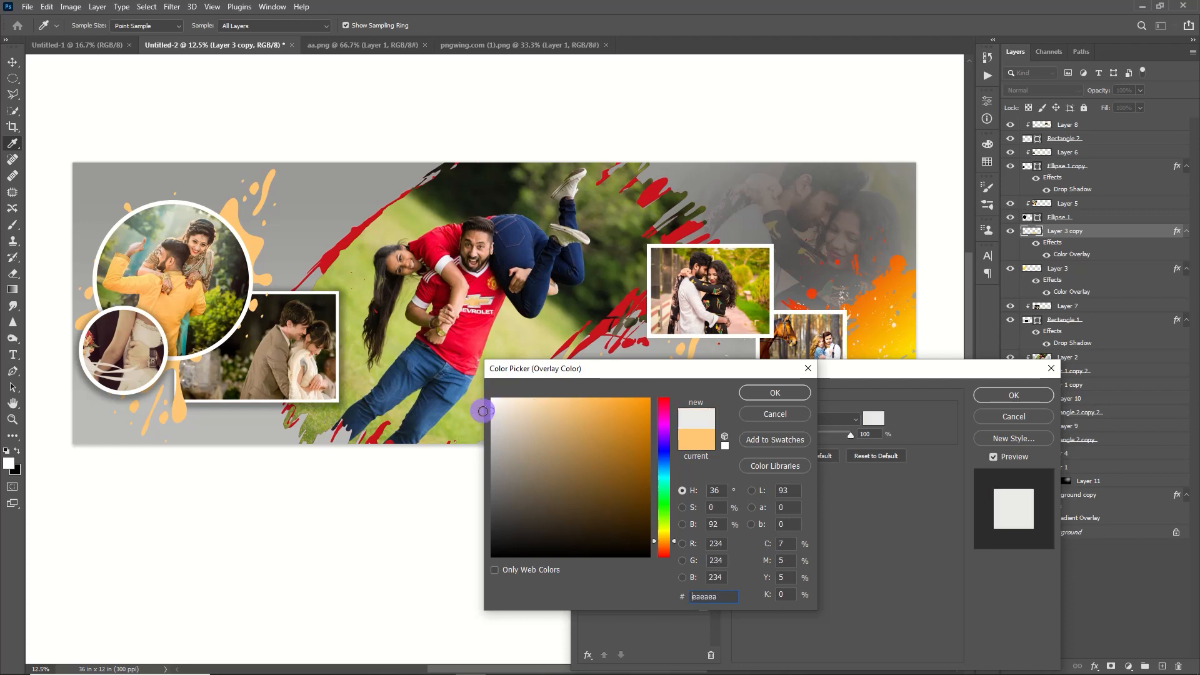
left_click(775, 392)
left_click(1014, 396)
Rotate the light grey splash slightly and shift it a little to the right along the spread's lower edge
key("ctrl+t")
left_click_drag(759, 278, 791, 319)
left_click_drag(632, 423, 640, 423)
key("Return")
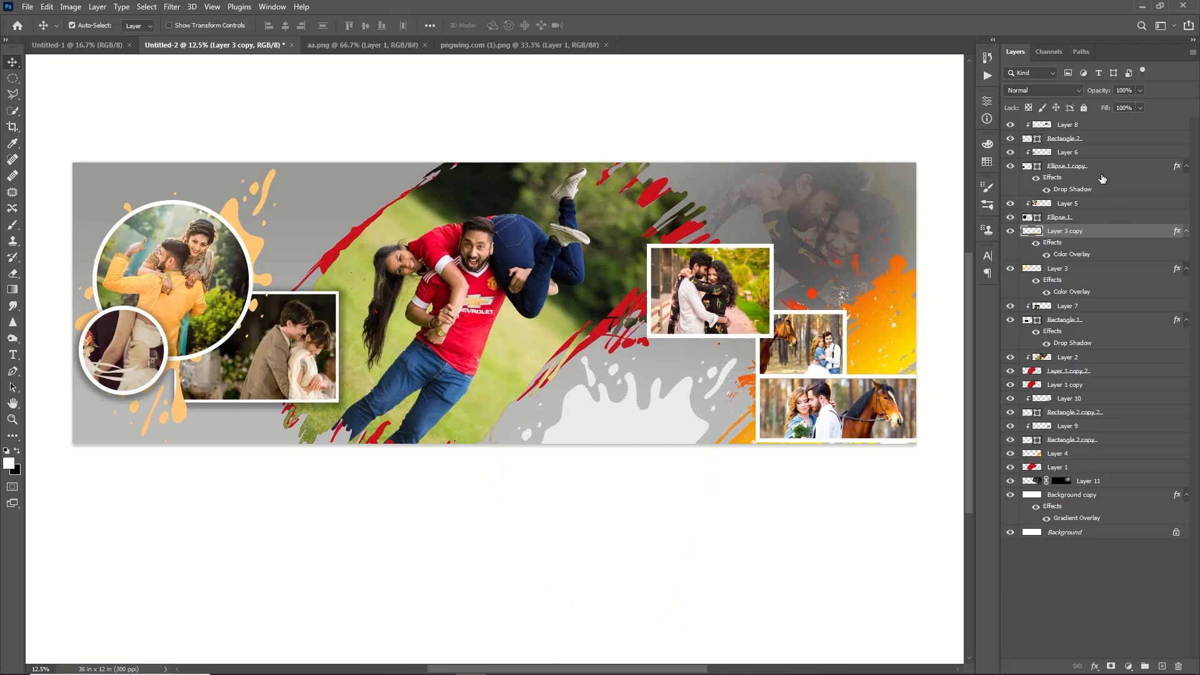
Lower the light grey splash's opacity to 35% and place a copy at the spread's top edge, left of the large brush-stroke photo
left_click_drag(1101, 93, 1094, 96)
left_click_drag(638, 403, 352, 95, "alt")
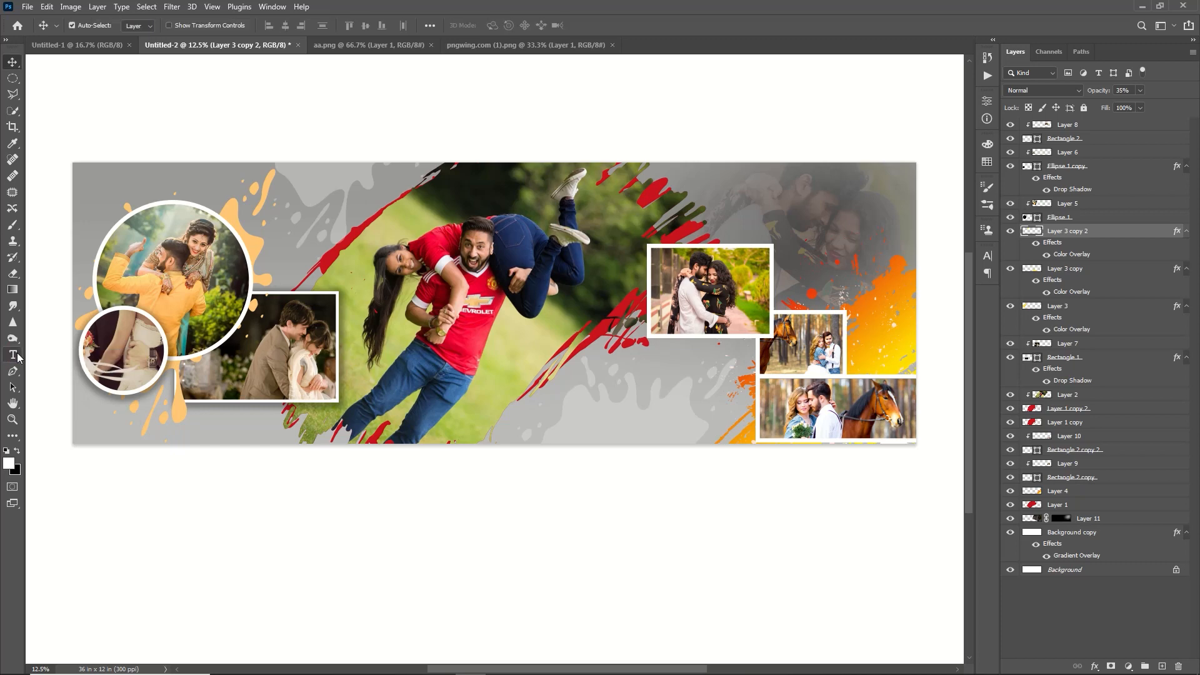
Add the text "Beautiful" over the lower grey splash in the Adreene Script Demo font
left_click(15, 355)
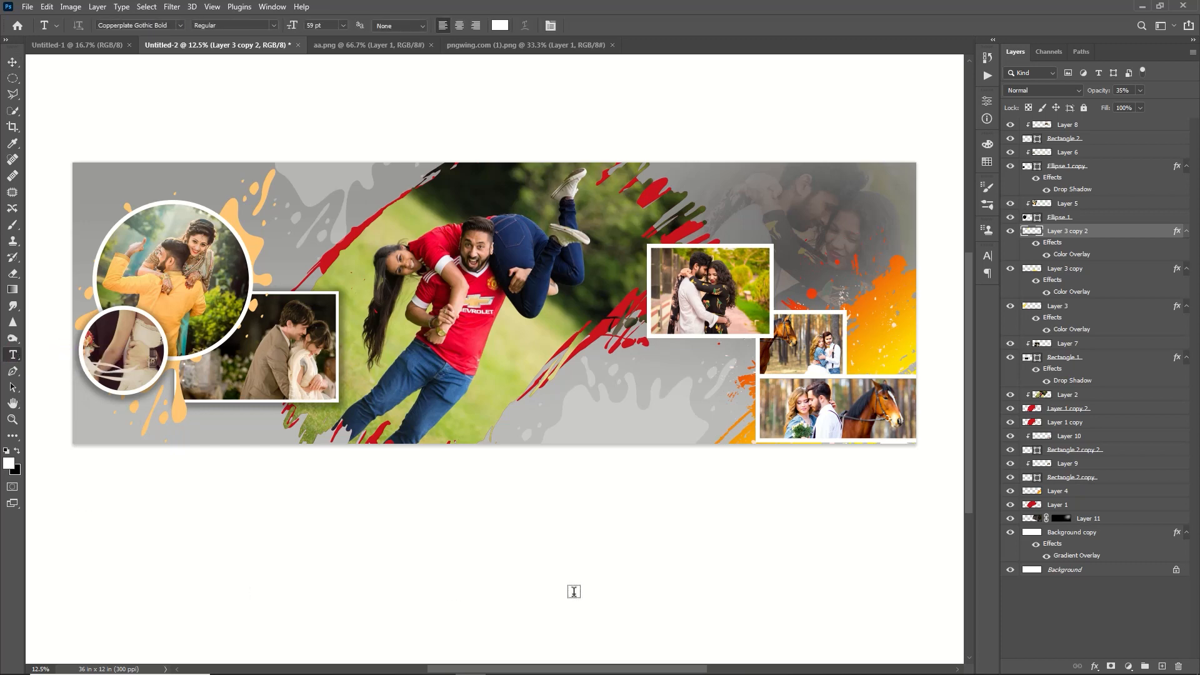
left_click(583, 416)
type("Beautifu")
key("ctrl+a")
key("BackSpace")
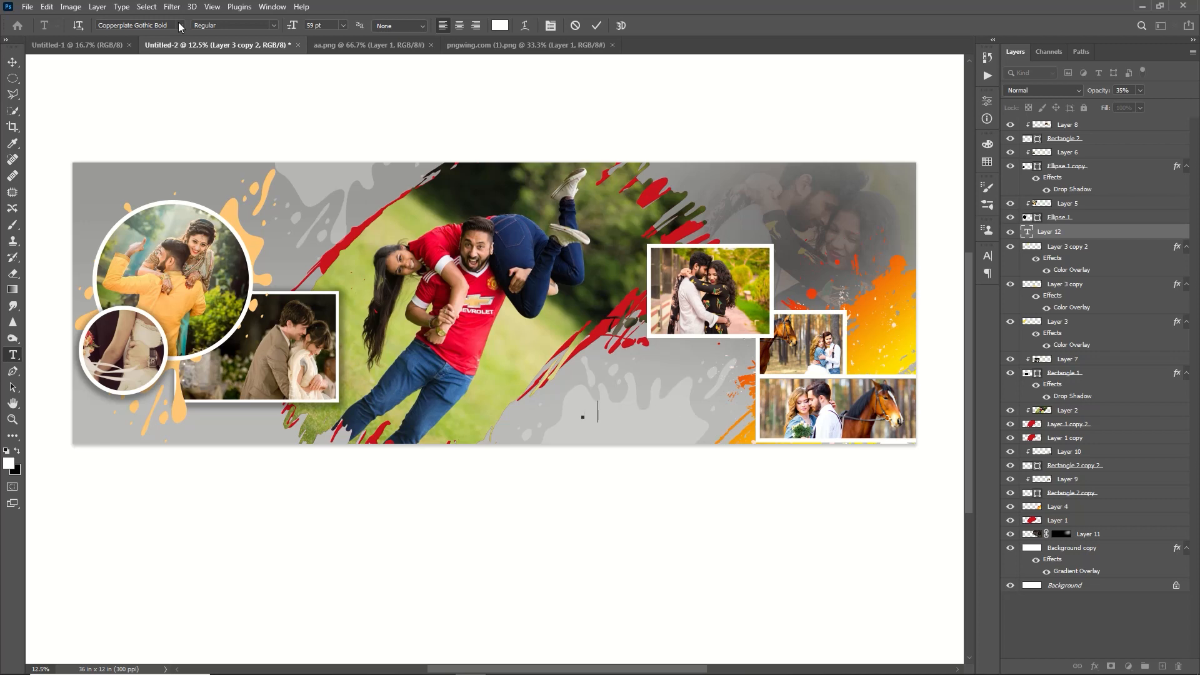
left_click_drag(690, 415, 431, 325)
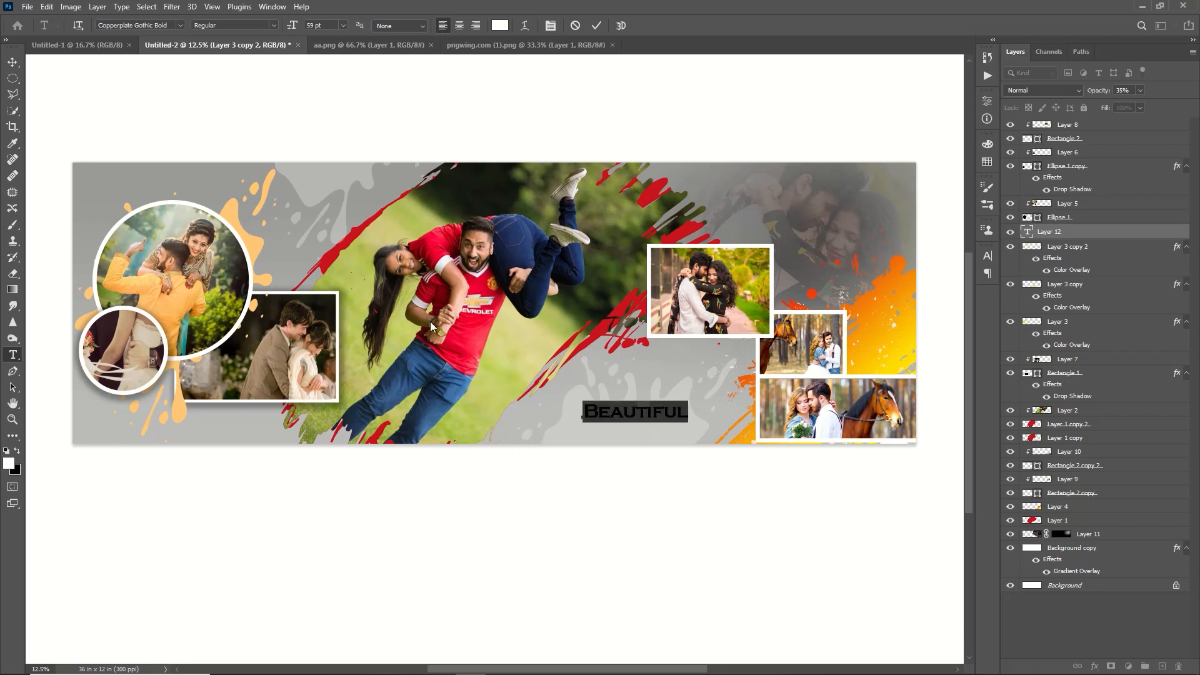
left_click(183, 26)
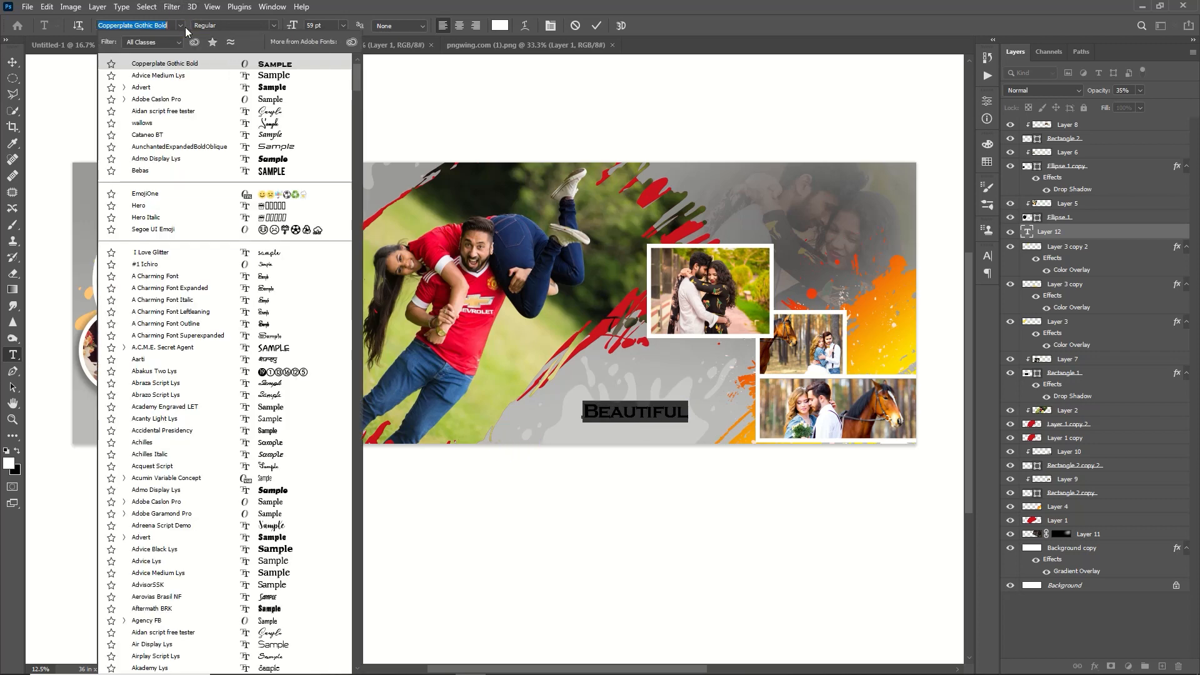
left_click(299, 525)
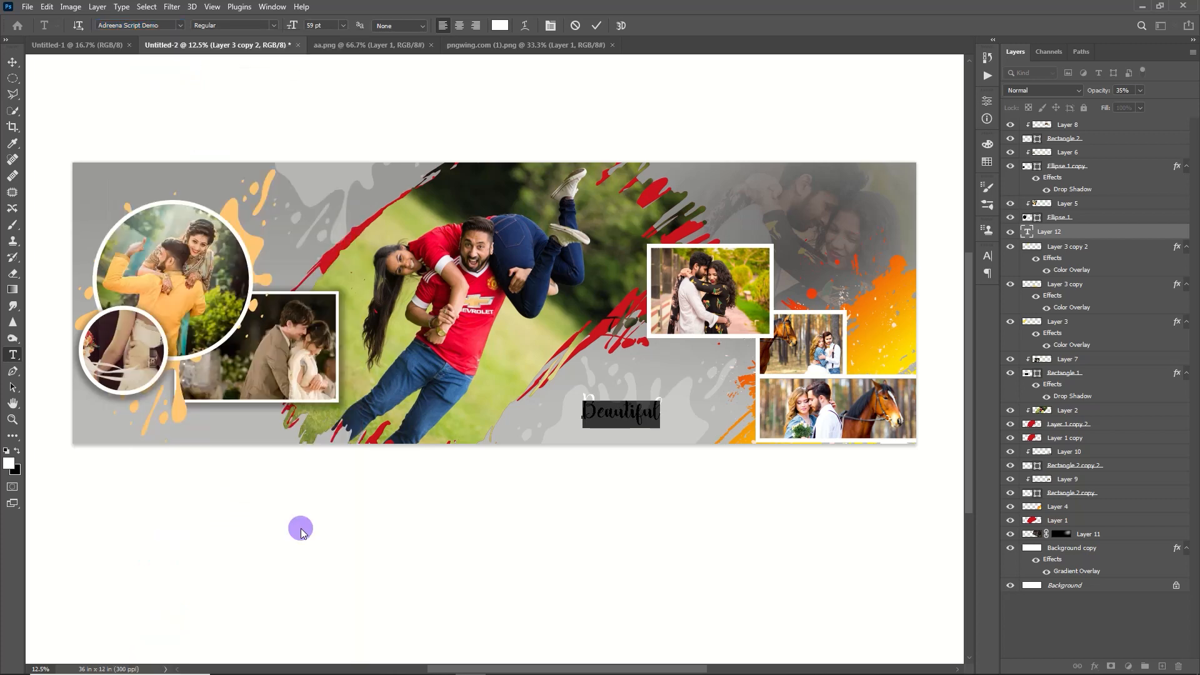
left_click(597, 26)
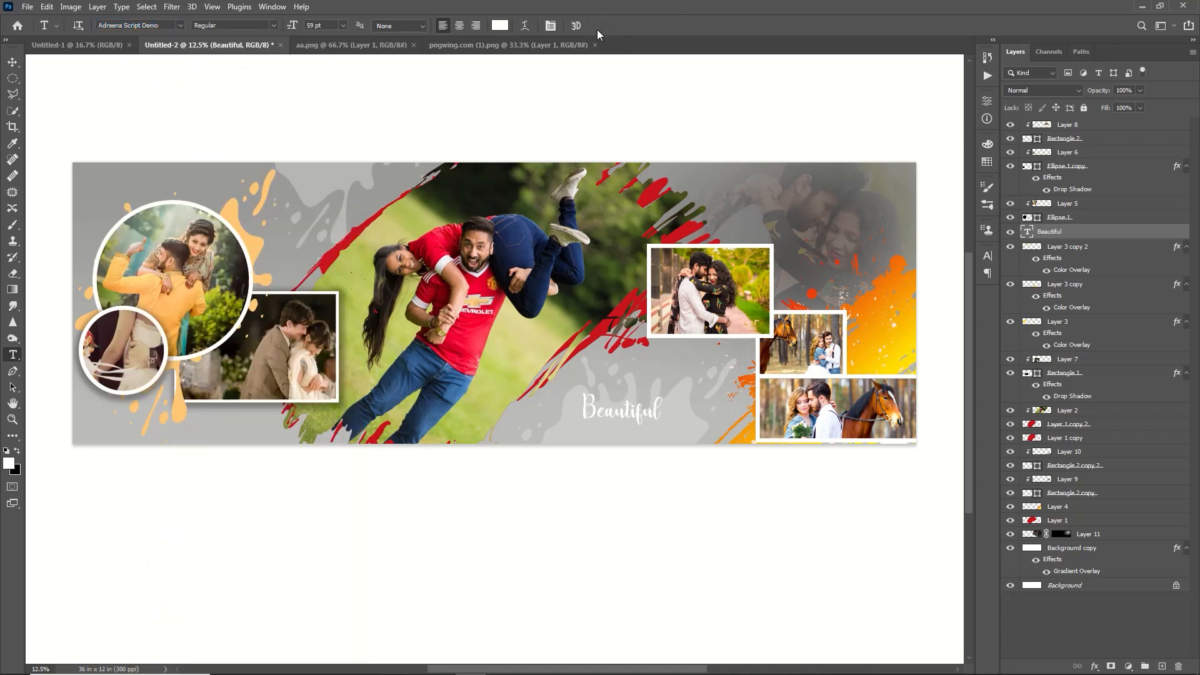
Recolour the word "Beautiful" bright yellow-green
left_click_drag(655, 411, 566, 410)
left_click(500, 25)
left_click(664, 520)
left_click(645, 400)
left_click(775, 390)
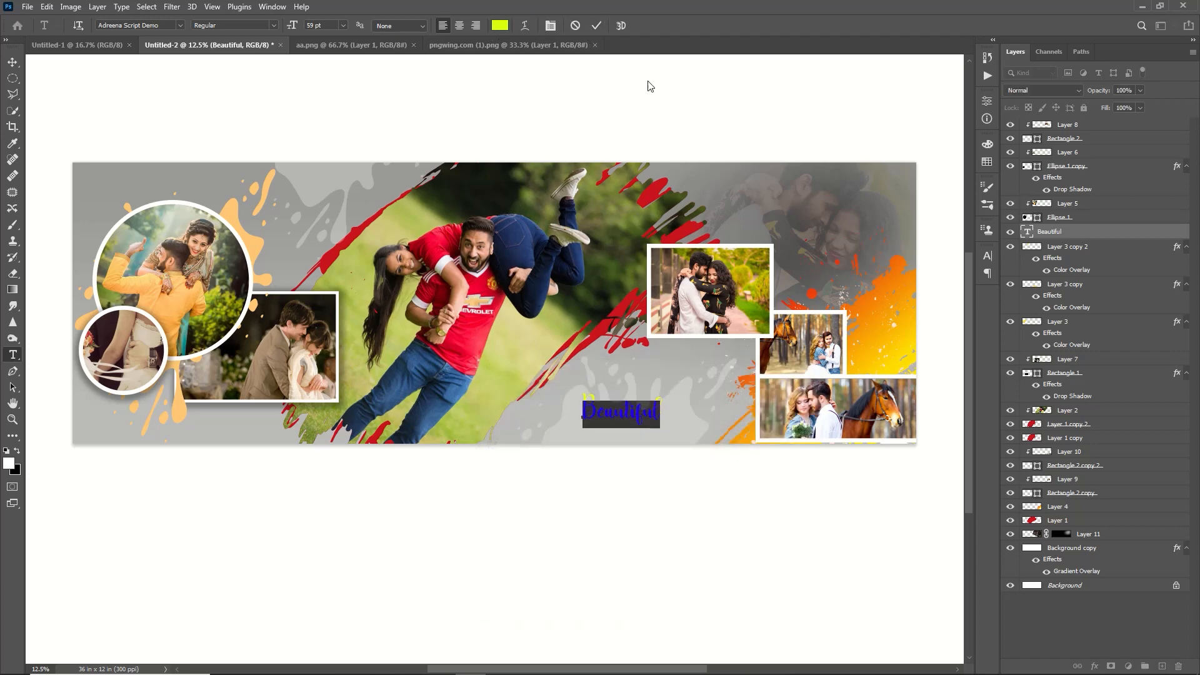
key("ctrl+Return")
Enlarge the "Beautiful" text slightly over the lower grey splash
key("ctrl+t")
left_click_drag(660, 410, 685, 411)
left_click(619, 26)
Add the text "women" just below "Beautiful" in the Adobe Caslon Pro font
left_click(616, 433)
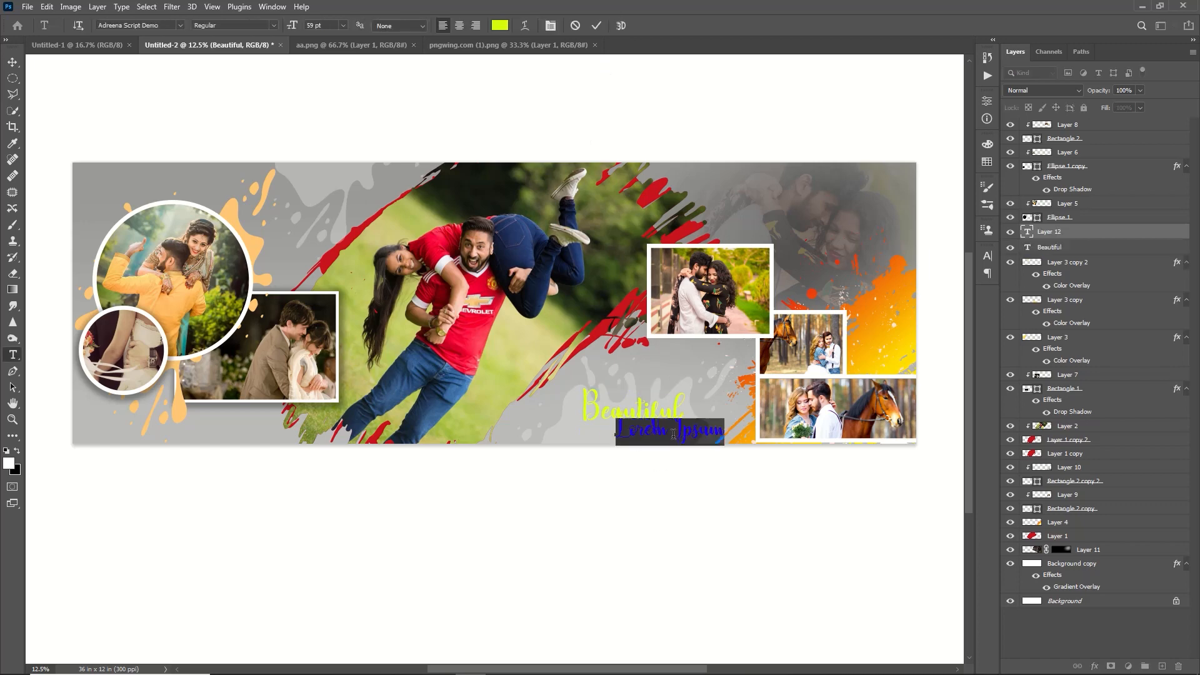
type("women")
key("ctrl+a")
left_click(180, 25)
left_click(299, 110)
Colour the "moments" text below "Beautiful" red with hex value fa1b41
left_click(500, 25)
left_click(606, 538)
left_click(632, 401)
left_click(664, 403)
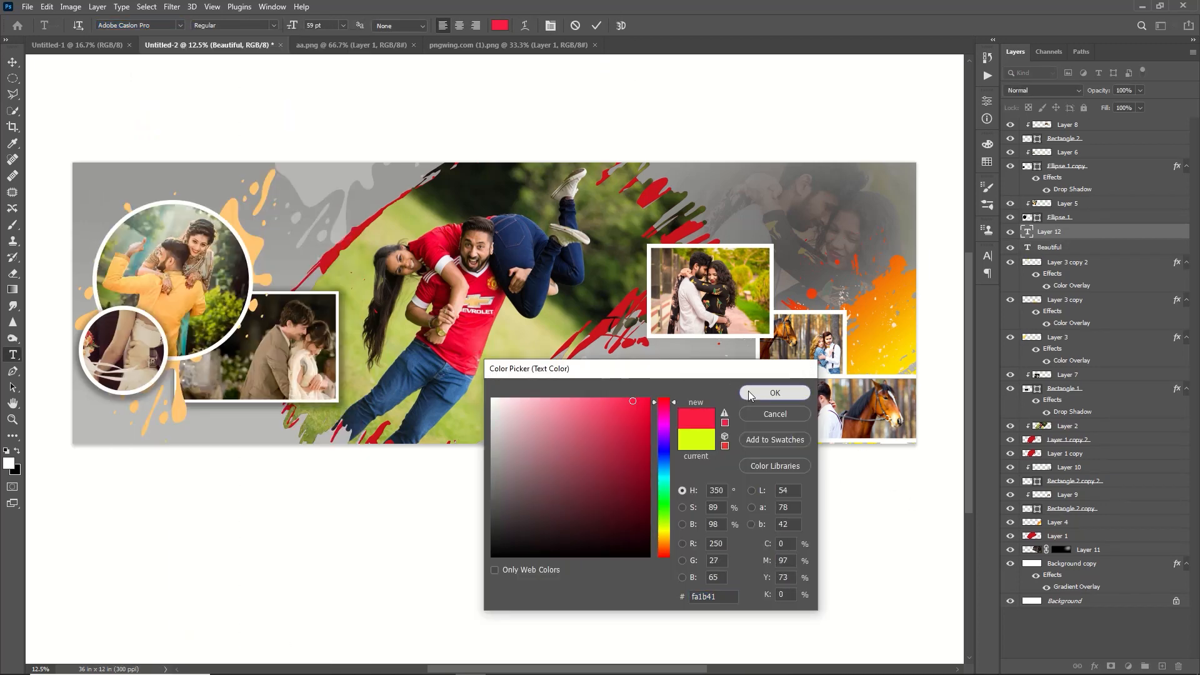
left_click(774, 392)
key("ctrl+Return")
Shrink the "moments" text and place it just under the end of "Beautiful"
key("ctrl+t")
left_click_drag(615, 440, 625, 402)
key("Return")
Duplicate the "moments" text, place the copy above the start of "Beautiful" and change its wording to "the"
key("ctrl+j")
key("ctrl+t")
left_click(620, 26)
key("t")
left_click(637, 399)
left_click_drag(605, 399, 573, 407)
Set the word "the" in the Cataneo BT font and colour it black
left_click(180, 26)
left_click(304, 146)
left_click(499, 25)
left_click(616, 553)
left_click(773, 393)
key("ctrl+Return")
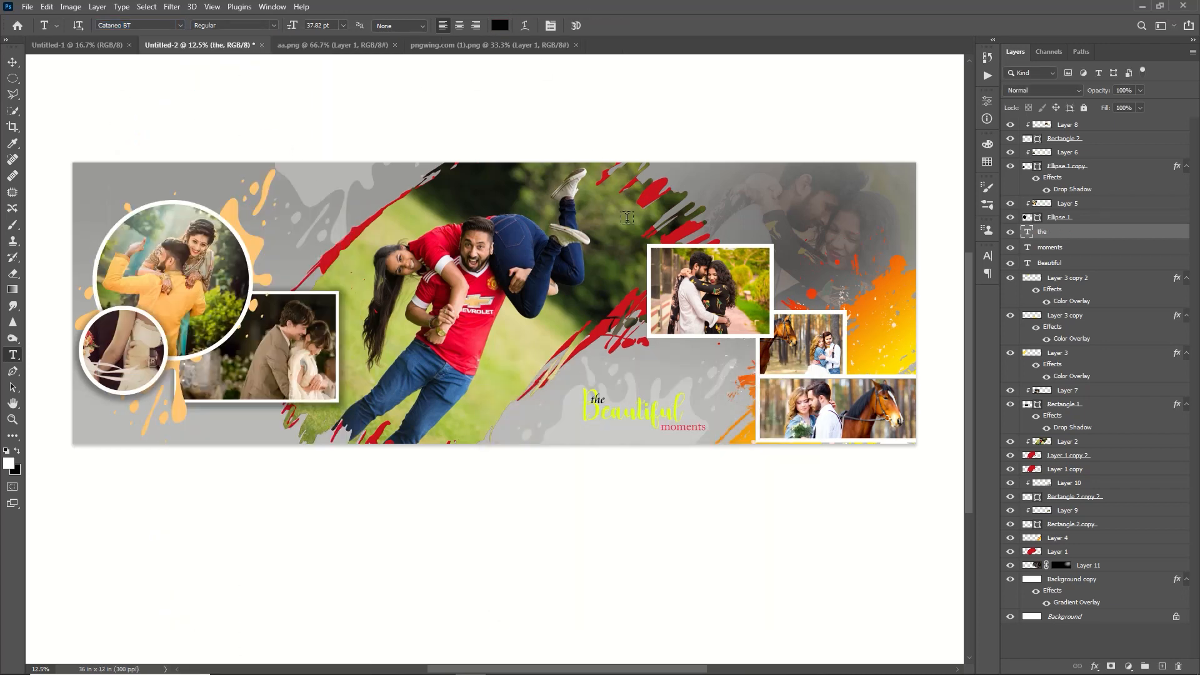
Duplicate the lower grey splash and transform the copy so it sits behind the title text
key("v")
left_click_drag(607, 400, 687, 416)
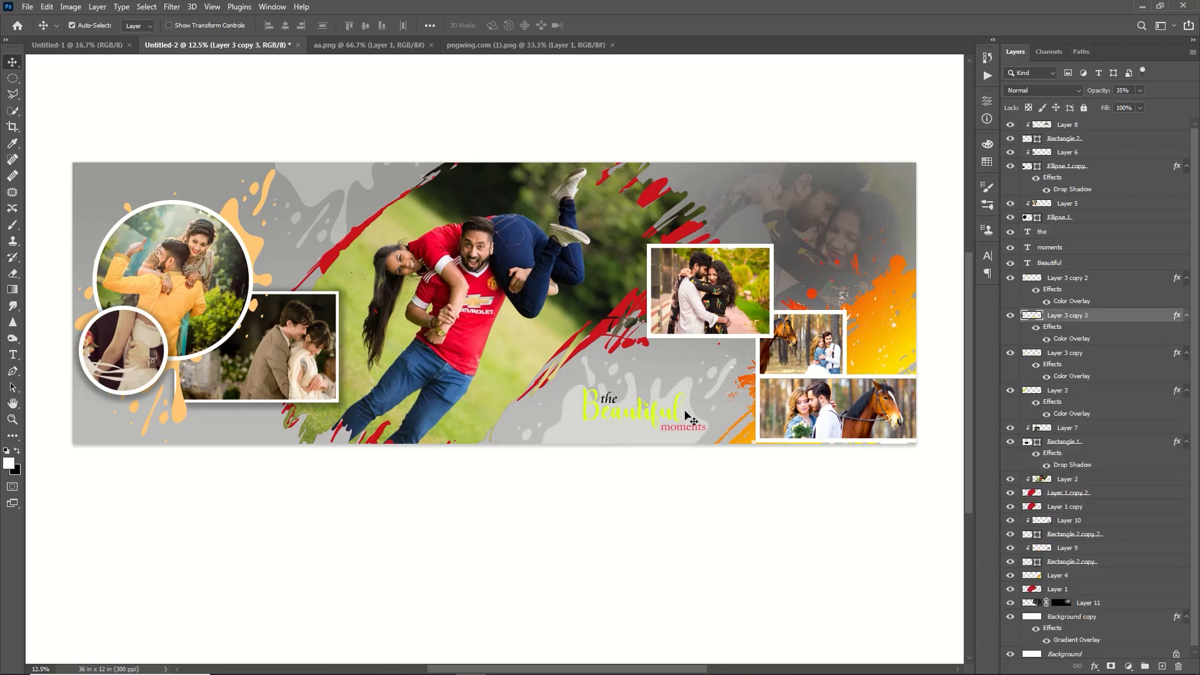
key("ctrl+t")
left_click_drag(732, 358, 717, 381)
left_click(615, 26)
Change the colour overlay of the duplicated lower splash to lime green aad91a
double_click(1086, 338)
left_click(1097, 308)
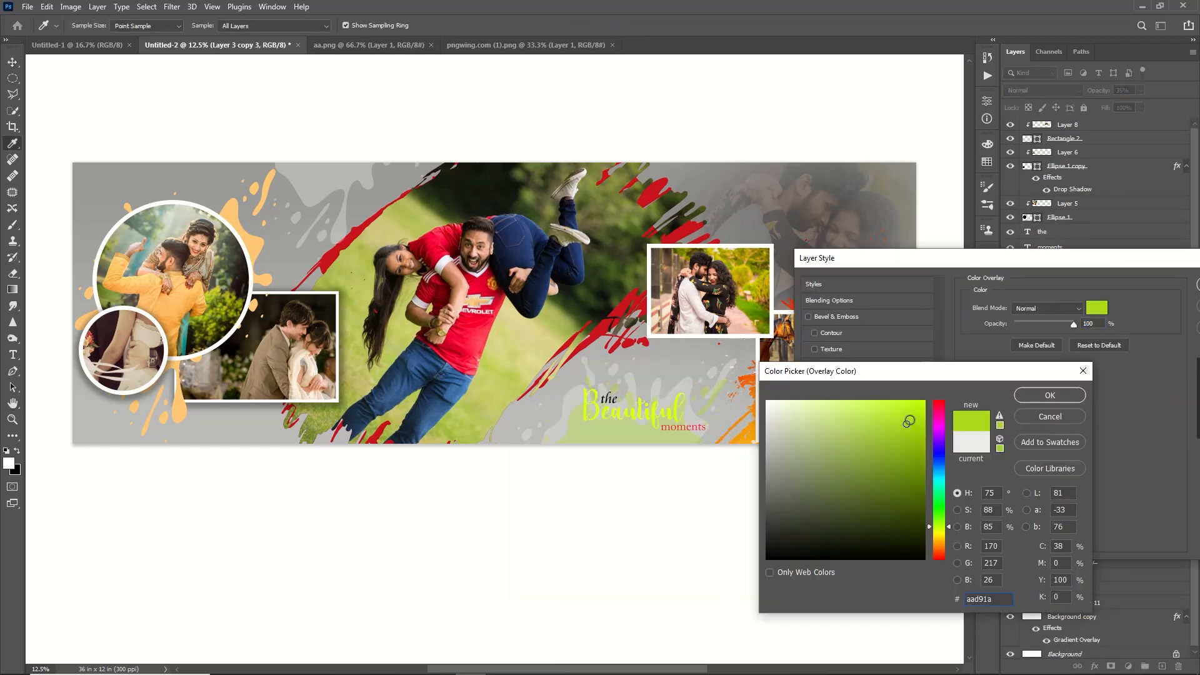
left_click(1050, 395)
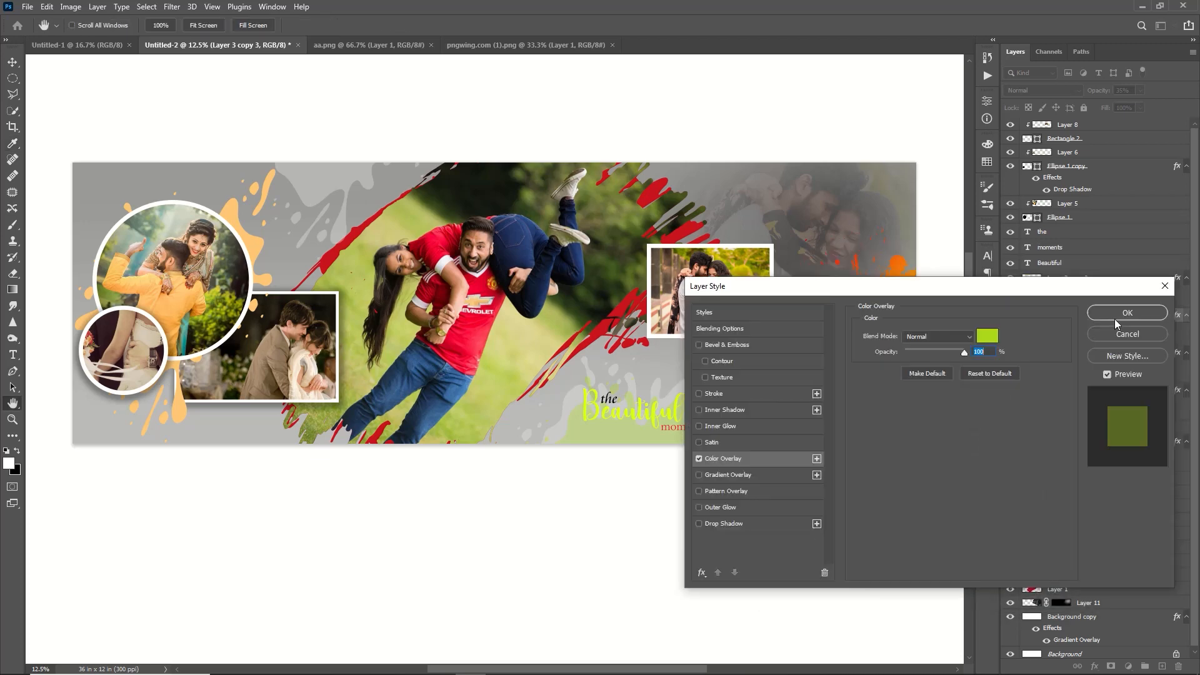
left_click(1116, 313)
Give the "Beautiful" text a yellow outside stroke, trying an orange ff4200 outer glow in the same layer style
double_click(1140, 265)
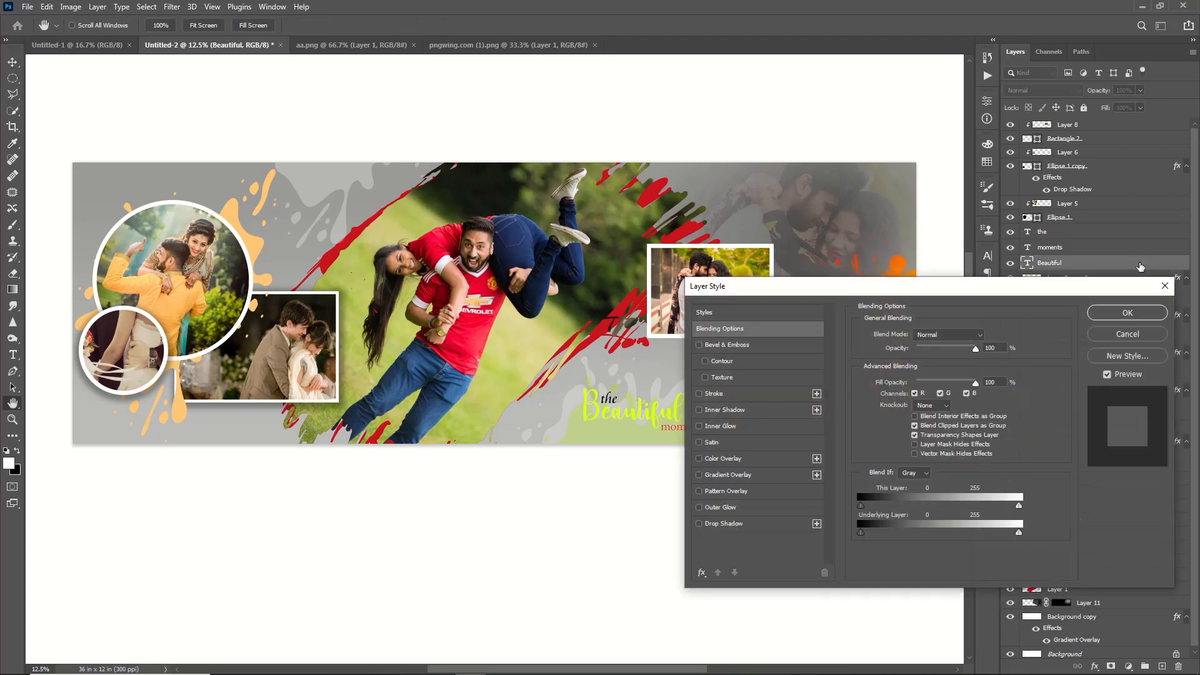
left_click_drag(901, 288, 1095, 286)
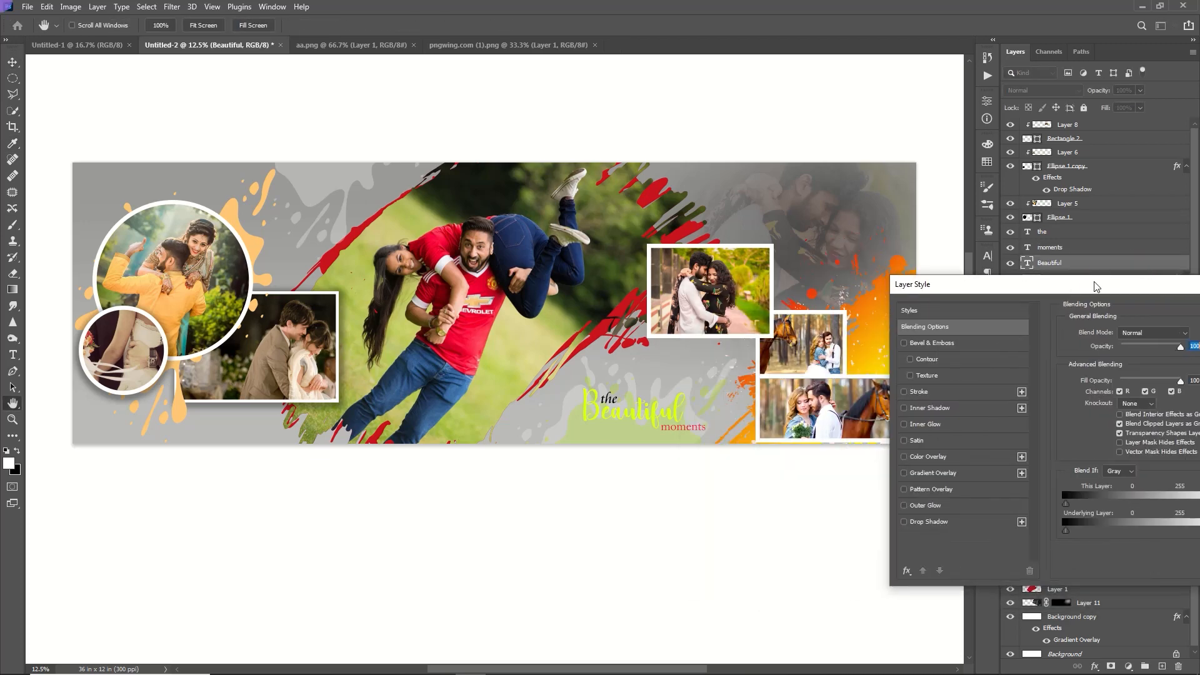
left_click(950, 392)
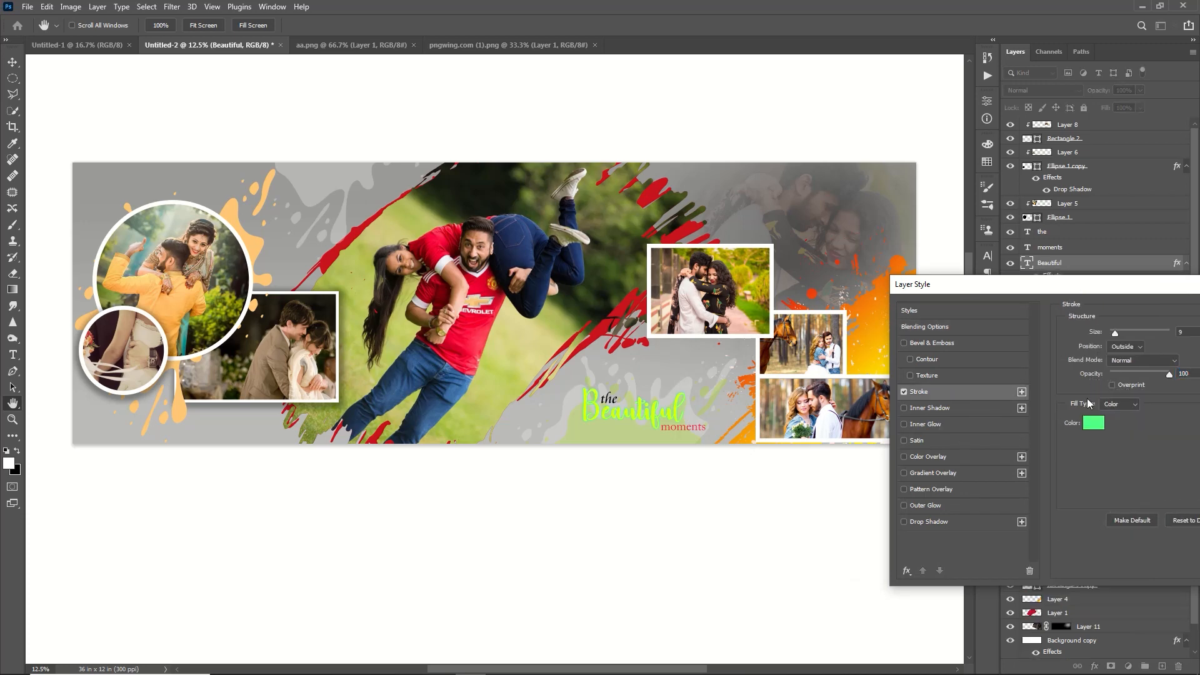
left_click(1098, 427)
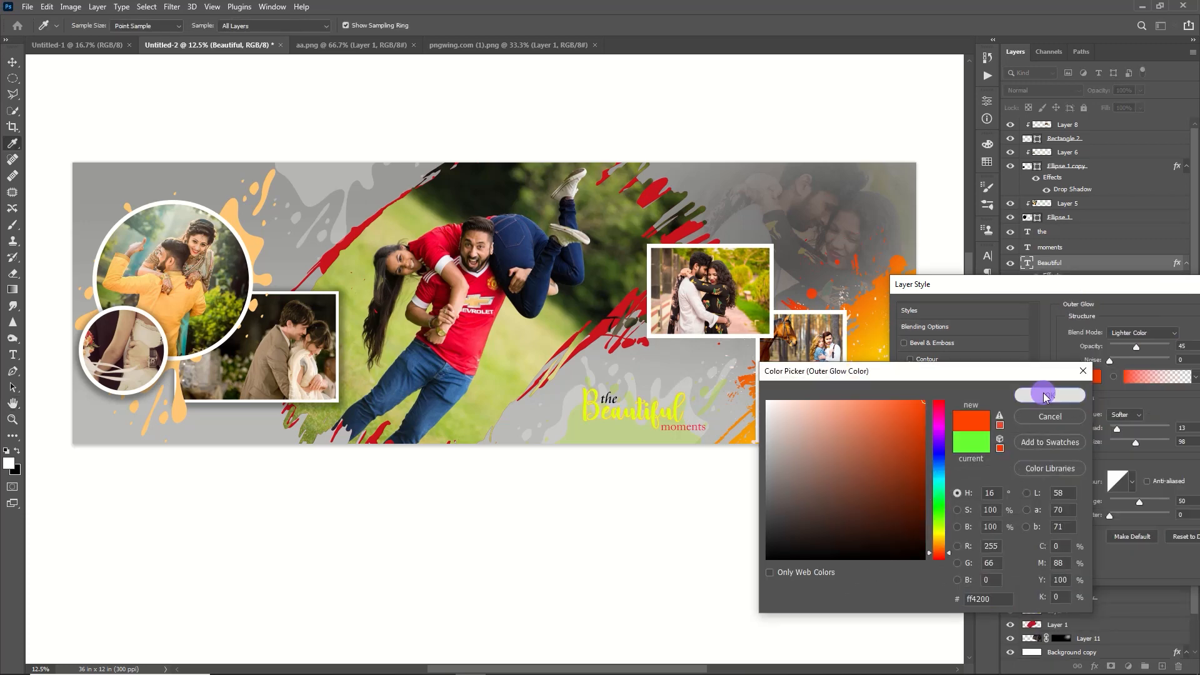
left_click(1044, 394)
left_click_drag(1111, 285, 977, 294)
left_click(807, 514)
left_click(1149, 323)
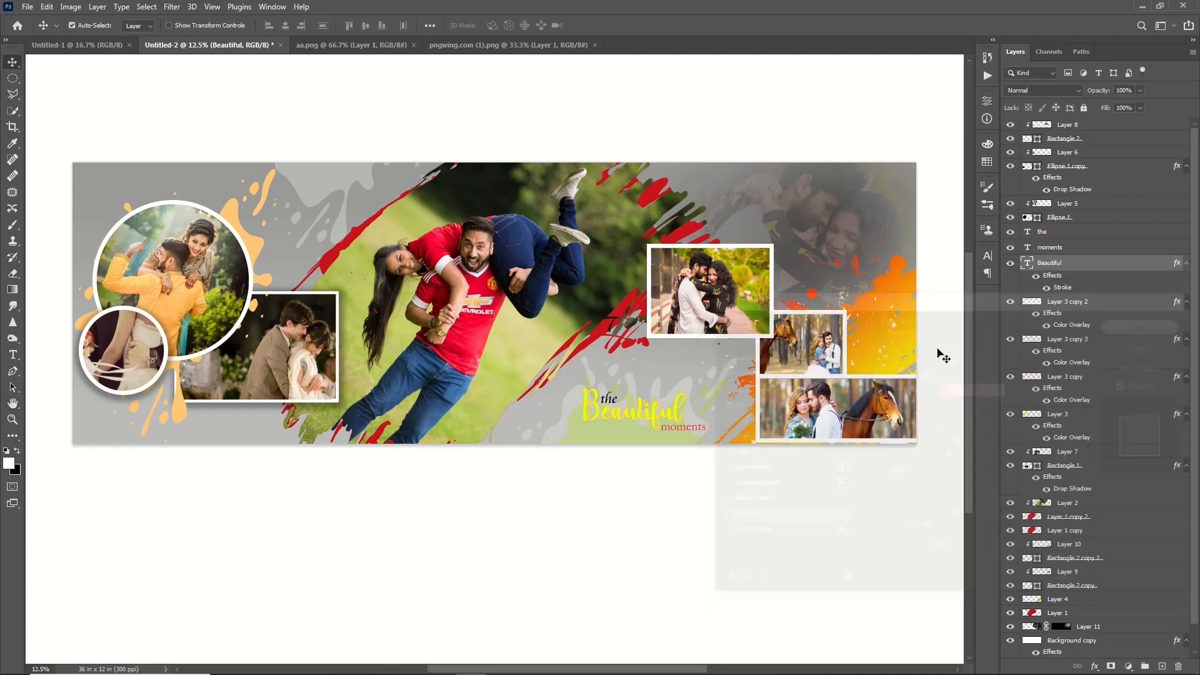
Scale down the "moments" text and shift "the" and "moments" slightly lower around "Beautiful"
left_click(688, 426, "ctrl")
key("ctrl+t")
left_click_drag(706, 438, 698, 436)
left_click(619, 25)
left_click_drag(630, 407, 605, 406)
left_click_drag(694, 426, 697, 433)
left_click(605, 405)
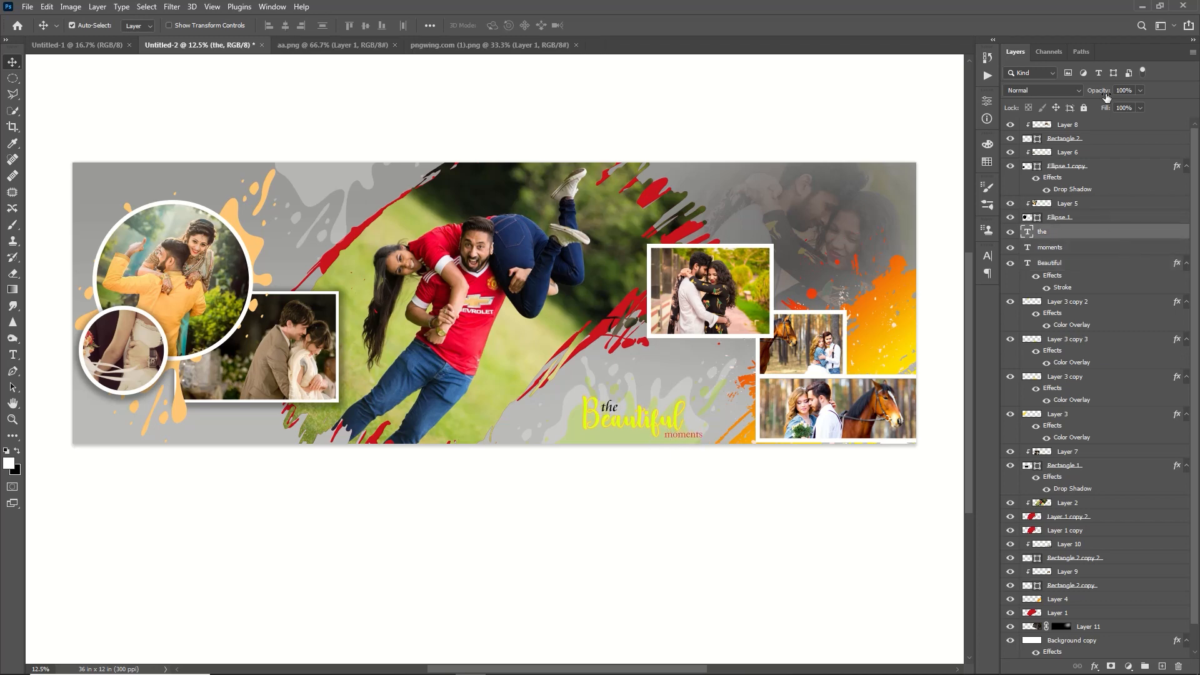
Recolour the upper grey splash with a bright yellow overlay and adjust its placement along the spread's top edge
double_click(1071, 325)
left_click(1007, 345)
left_click(1053, 397)
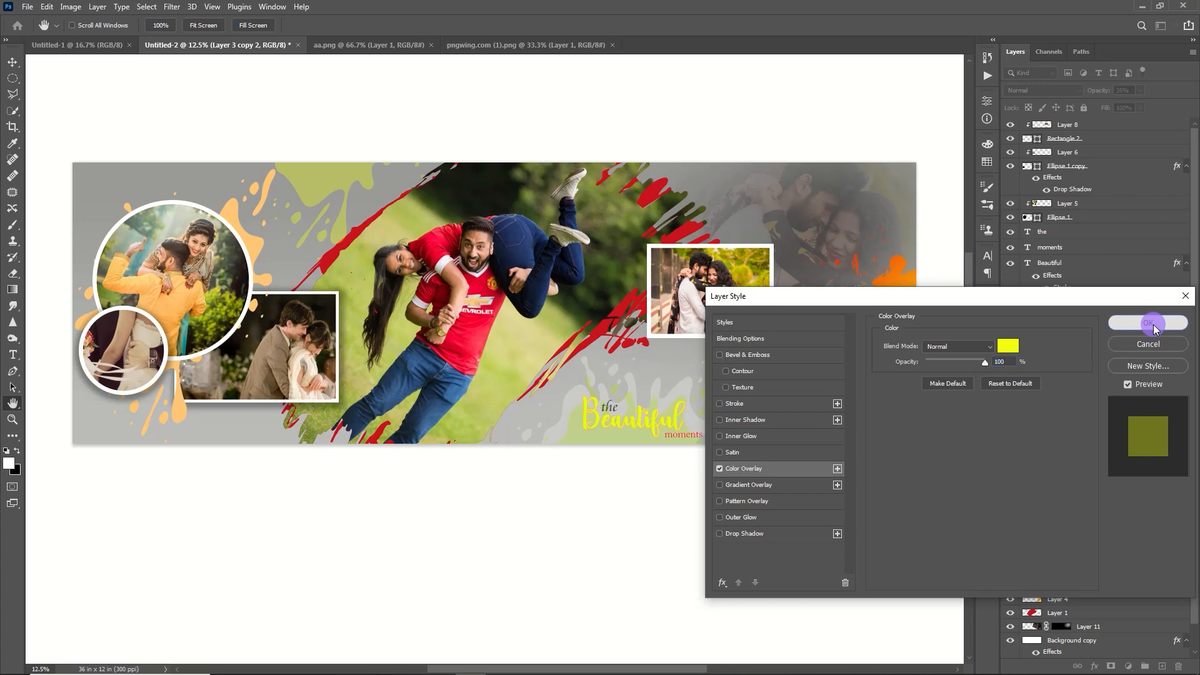
left_click(1150, 322)
key("ctrl+t")
left_click_drag(448, 134, 567, 76)
key("Return")
Duplicate the upper splash into the spread's upper-right corner, rotated about -38 degrees
key("ctrl+j")
key("ctrl+t")
left_click_drag(374, 173, 933, 146)
left_click_drag(775, 217, 867, 306)
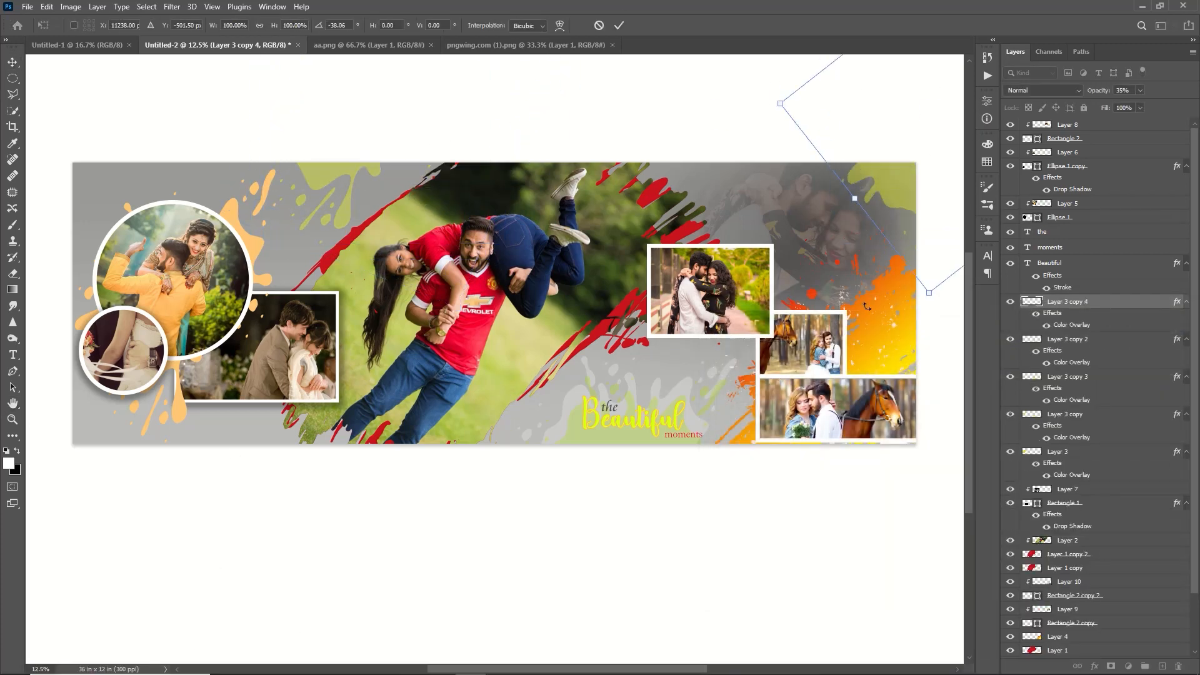
left_click(620, 25)
Change the colour overlay of the upper-right splash copy to muted red c64e51
left_click(1082, 325)
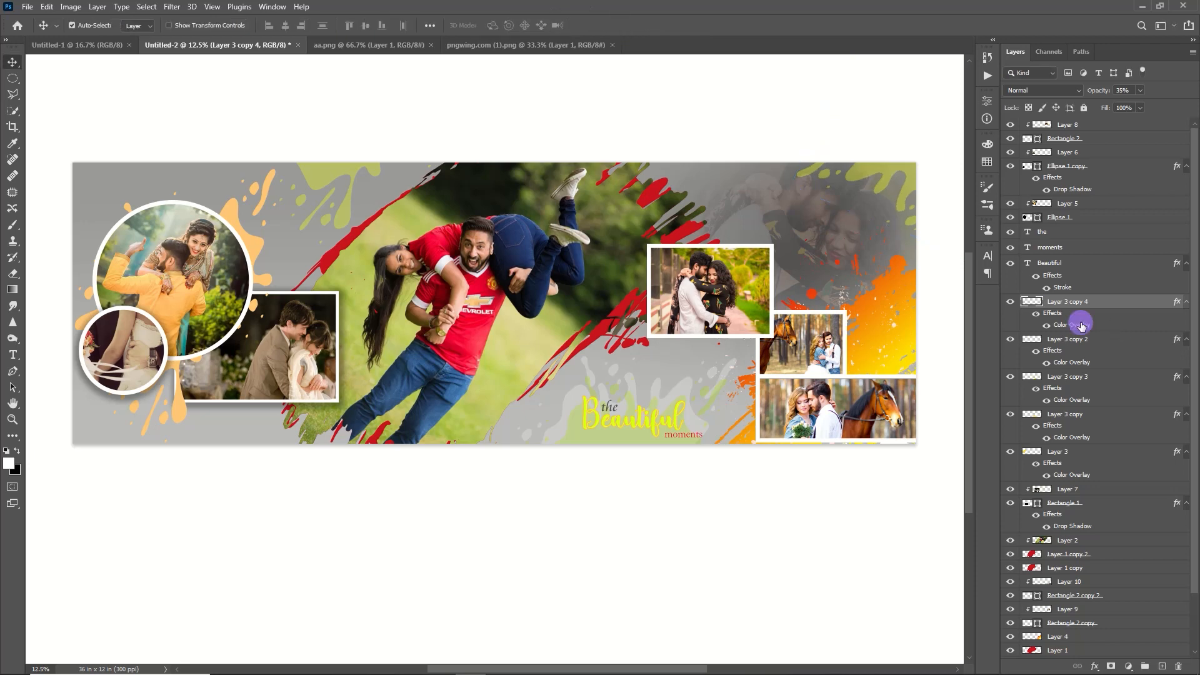
double_click(1082, 325)
left_click(1009, 346)
type("c64e51")
left_click(1039, 394)
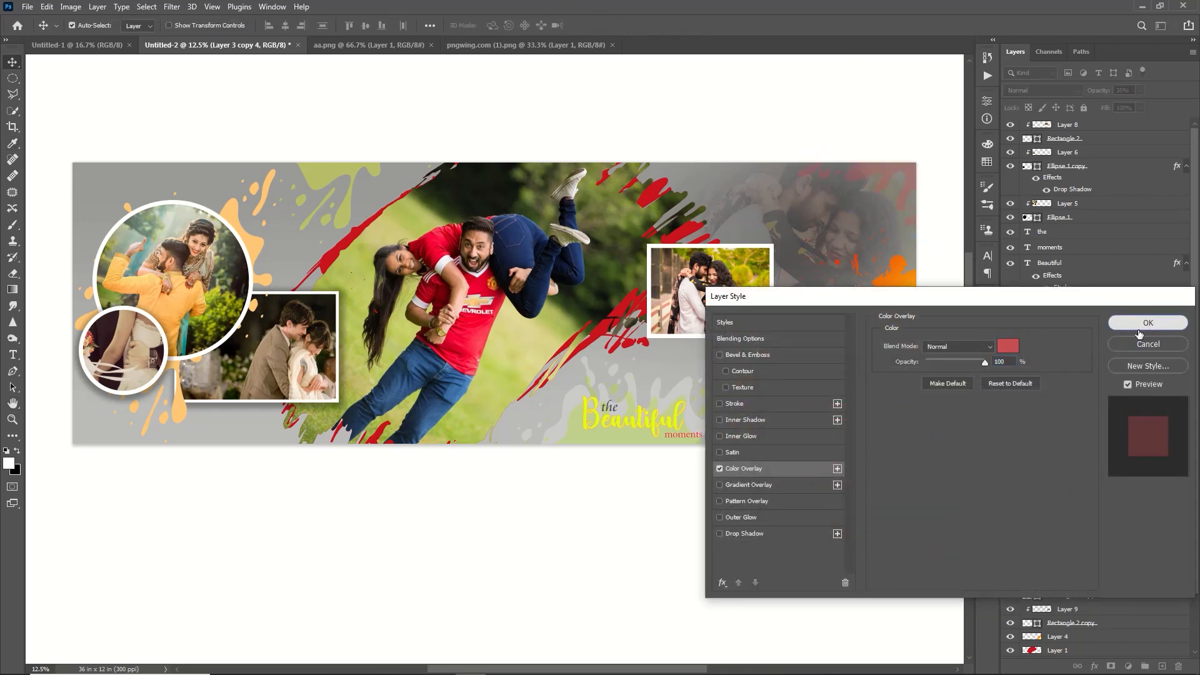
left_click(1148, 323)
Duplicate the Layer 1 copy brush shape and move the original to the upper-left corner, scaled to 70.73% and rotated about 31 degrees
left_click(1066, 568)
key("ctrl+j")
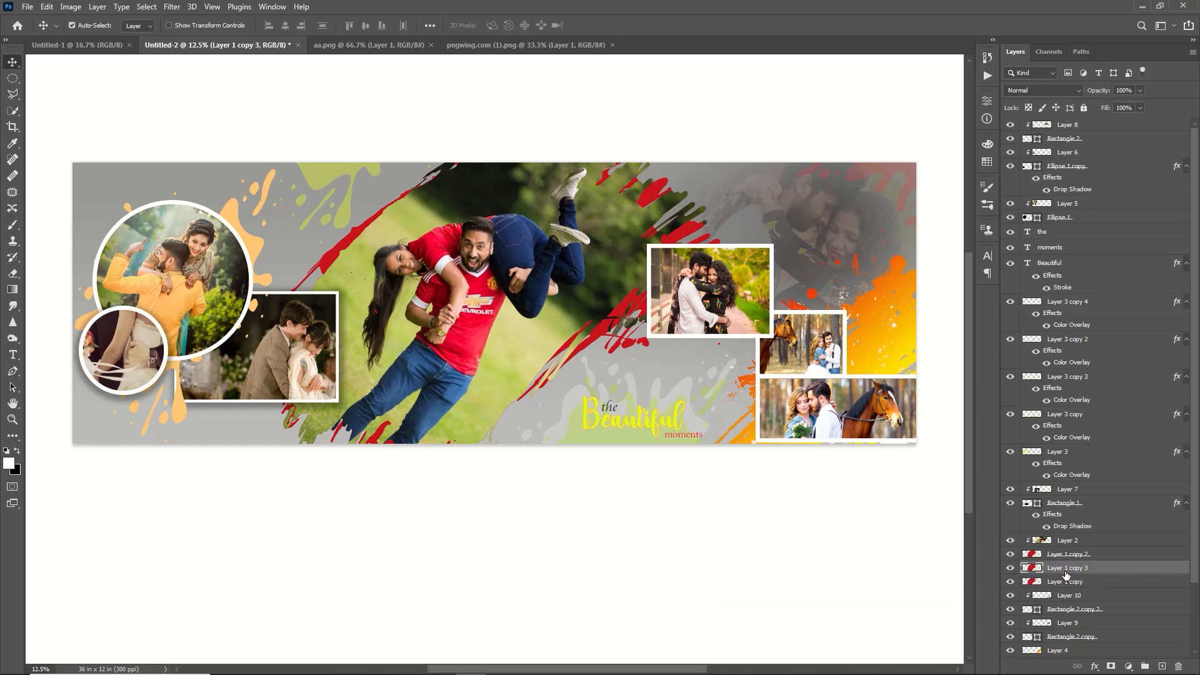
left_click(1050, 581)
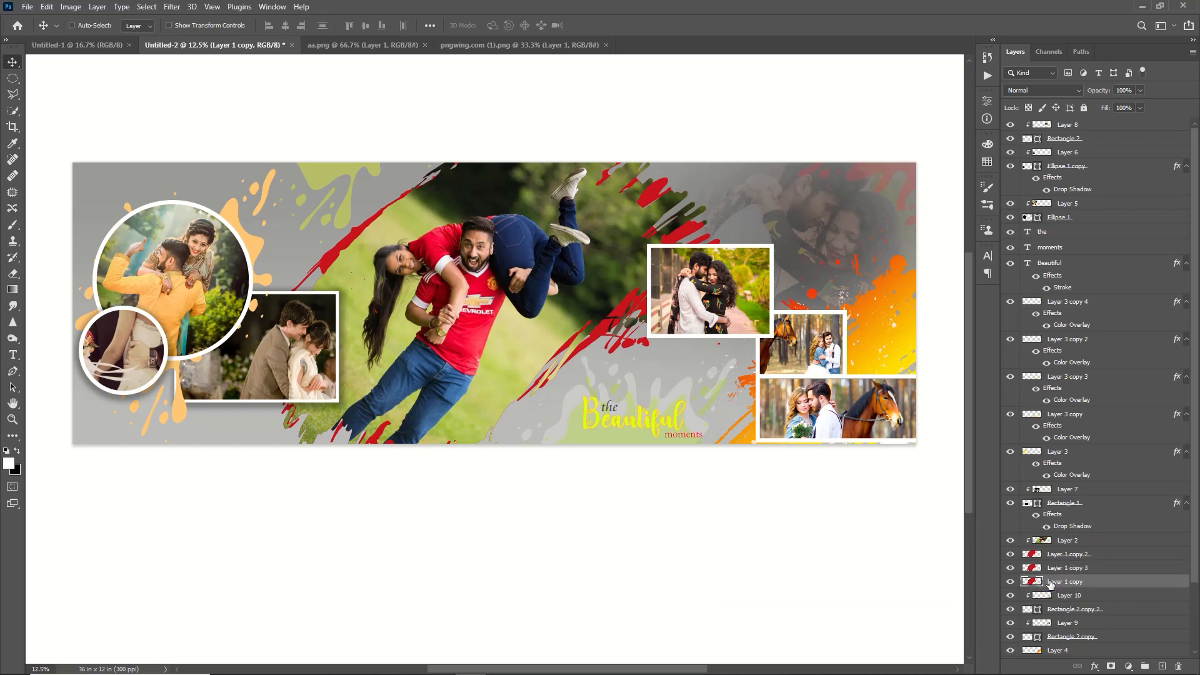
key("ctrl+t")
left_click_drag(437, 461, 228, 361)
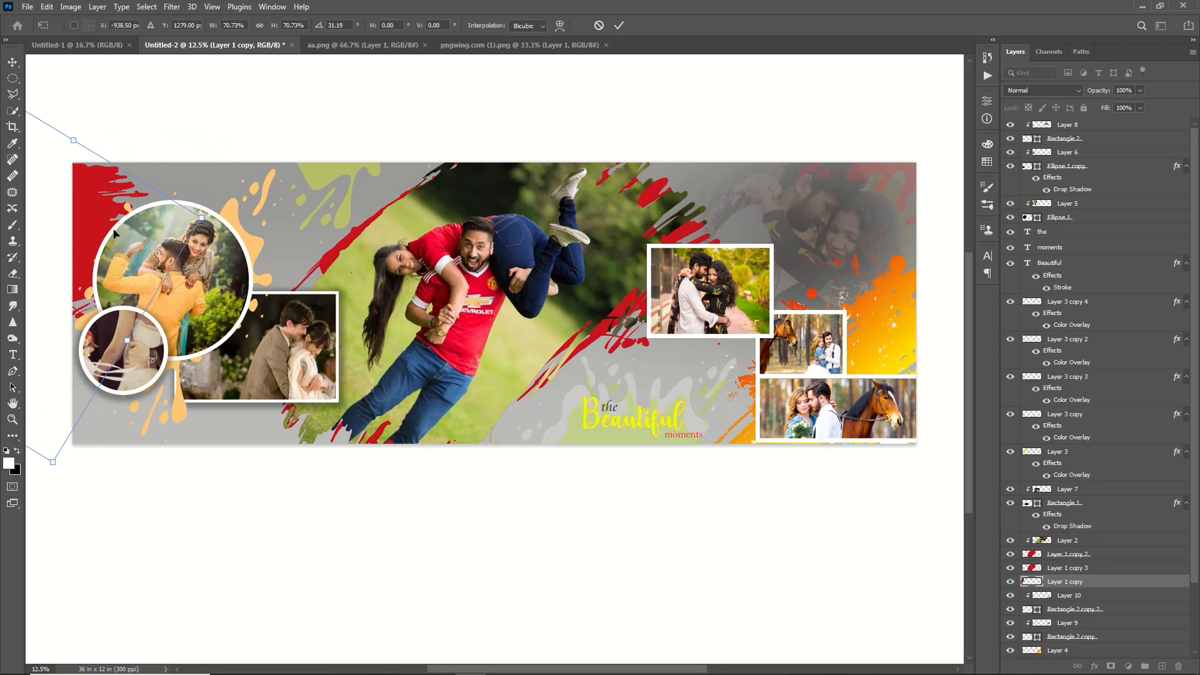
Apply a teal green colour overlay to the brush shape in the upper-left corner
double_click(1152, 582)
left_click(743, 469)
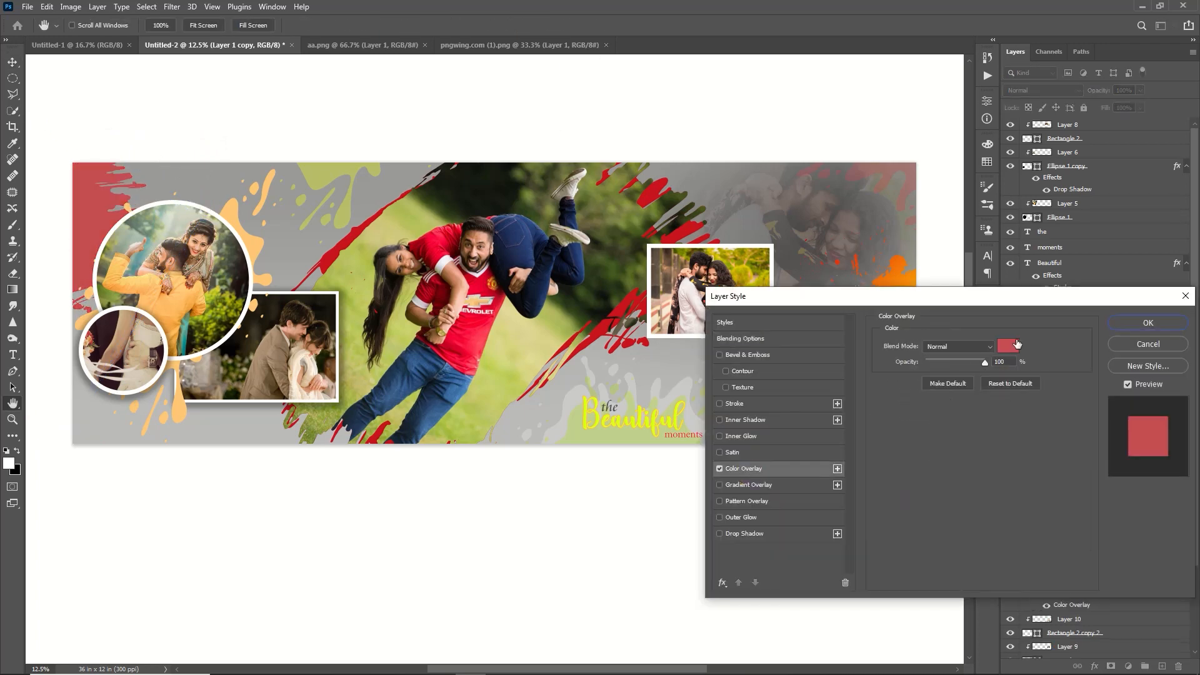
left_click(1008, 346)
left_click(822, 437)
left_click(1056, 392)
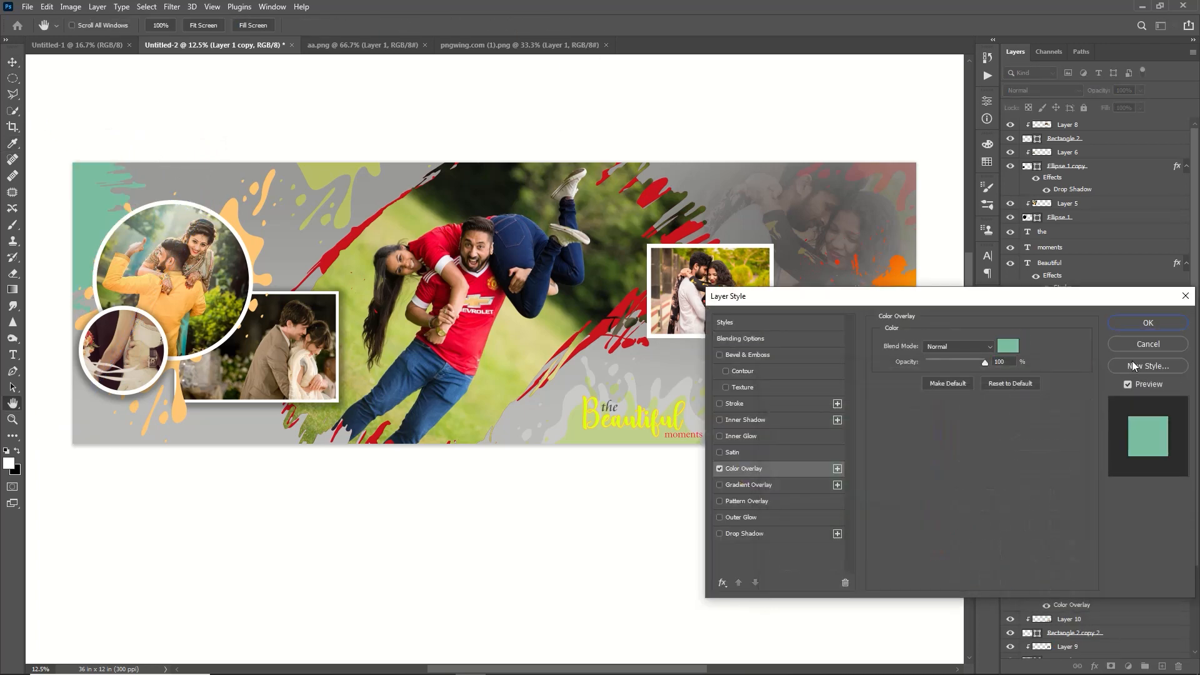
left_click(1154, 321)
Duplicate the teal brush shape and place the copy along the lower-left edge, rotated about -29 degrees
key("ctrl+j")
key("ctrl+t")
left_click_drag(118, 470, 306, 509)
left_click_drag(100, 536, 185, 575)
left_click_drag(200, 493, 211, 494)
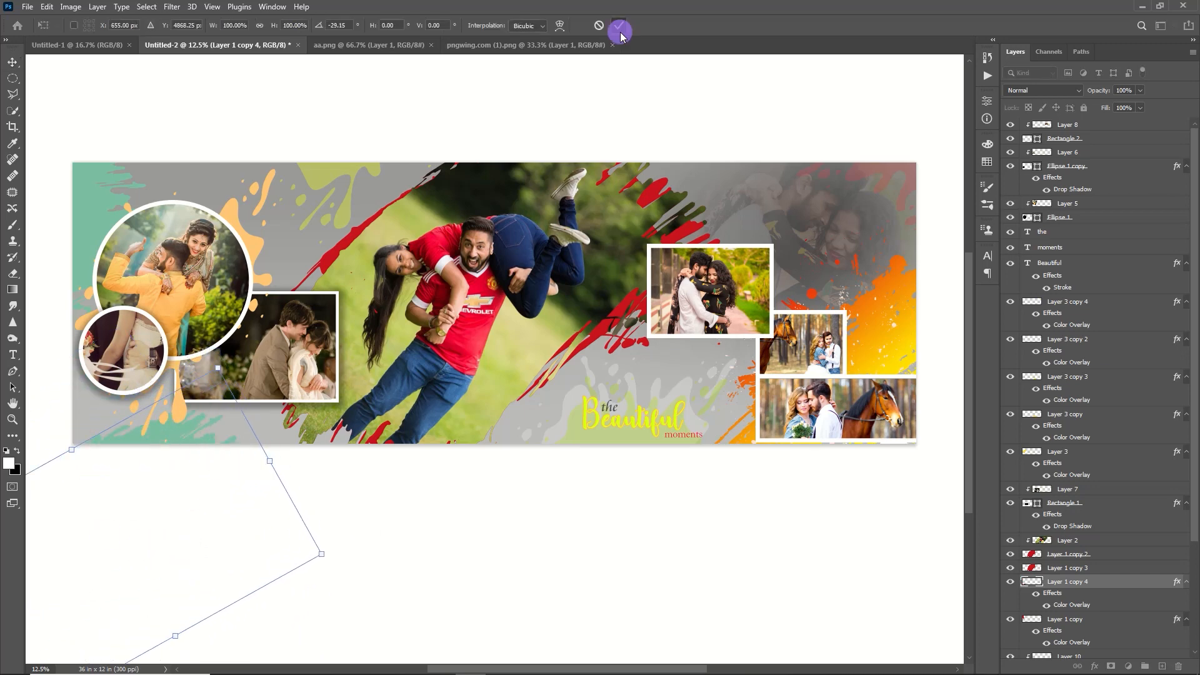
left_click(618, 26)
Add a drop shadow to the Rectangle 2 photo frame with 29% opacity, 39 px distance, 48% spread and 29 px size
double_click(1116, 139)
left_click_drag(937, 294, 1017, 115)
left_click(831, 351)
left_click(1069, 199)
left_click_drag(1013, 182, 1030, 220)
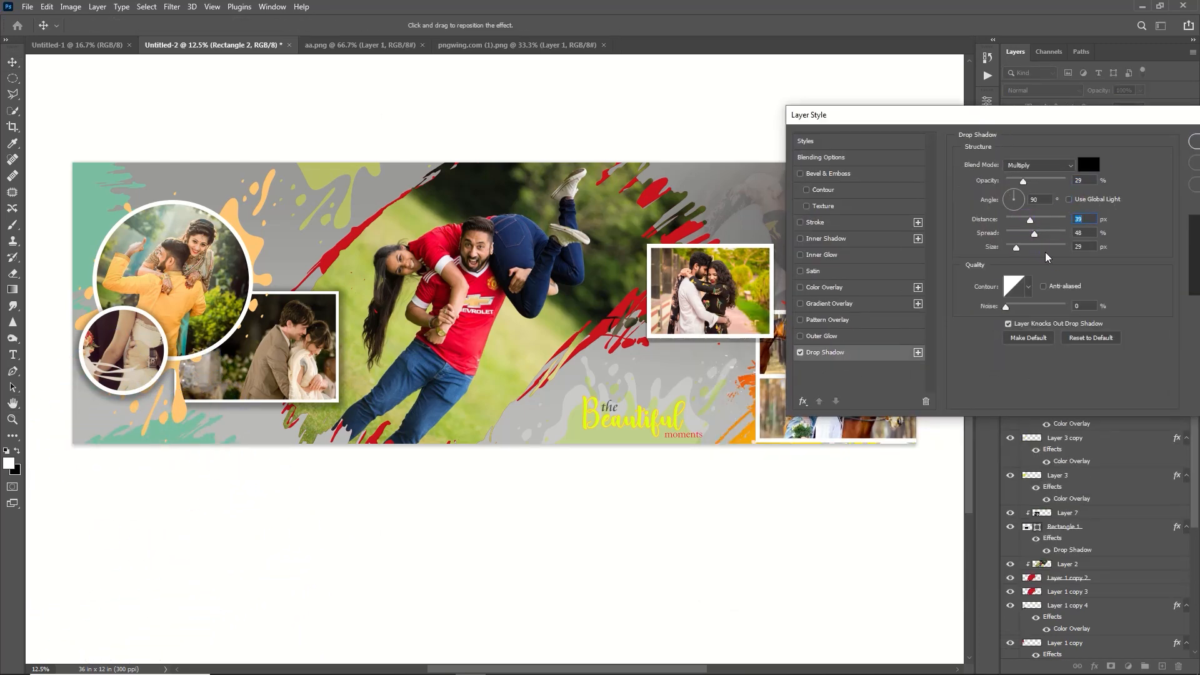
left_click(1193, 141)
Add a drop shadow to the Layer 1 brush shape behind the large central photo
left_click(1150, 588)
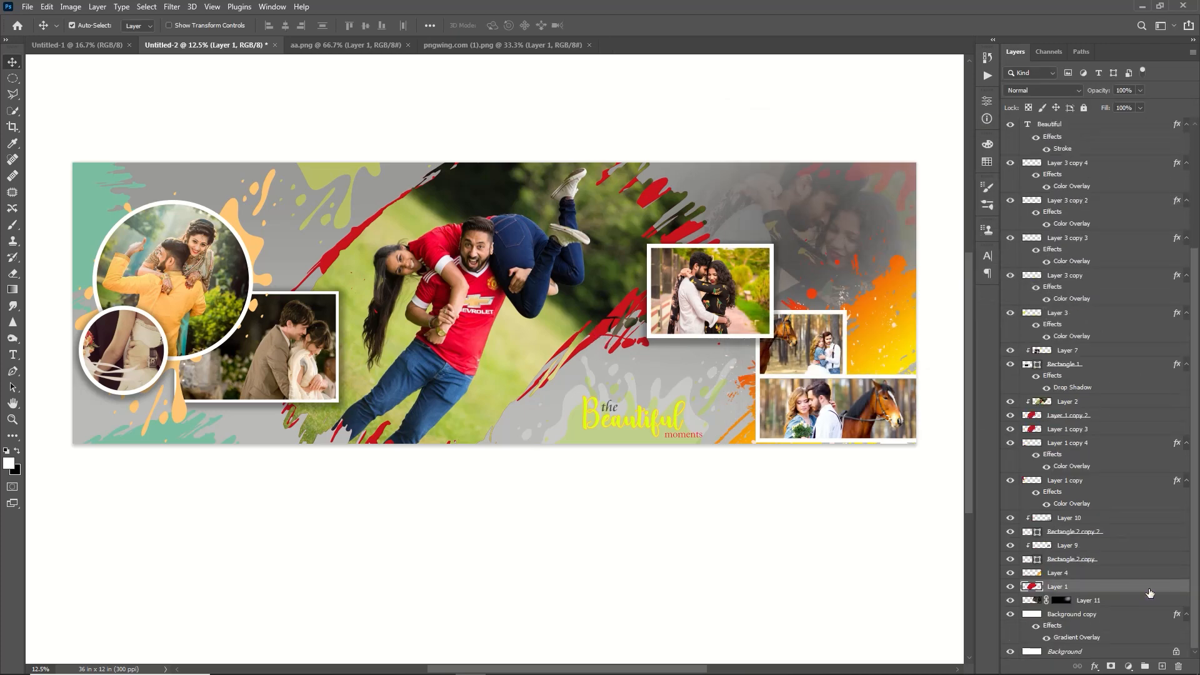
double_click(1149, 590)
left_click(832, 352)
left_click_drag(921, 194, 946, 183)
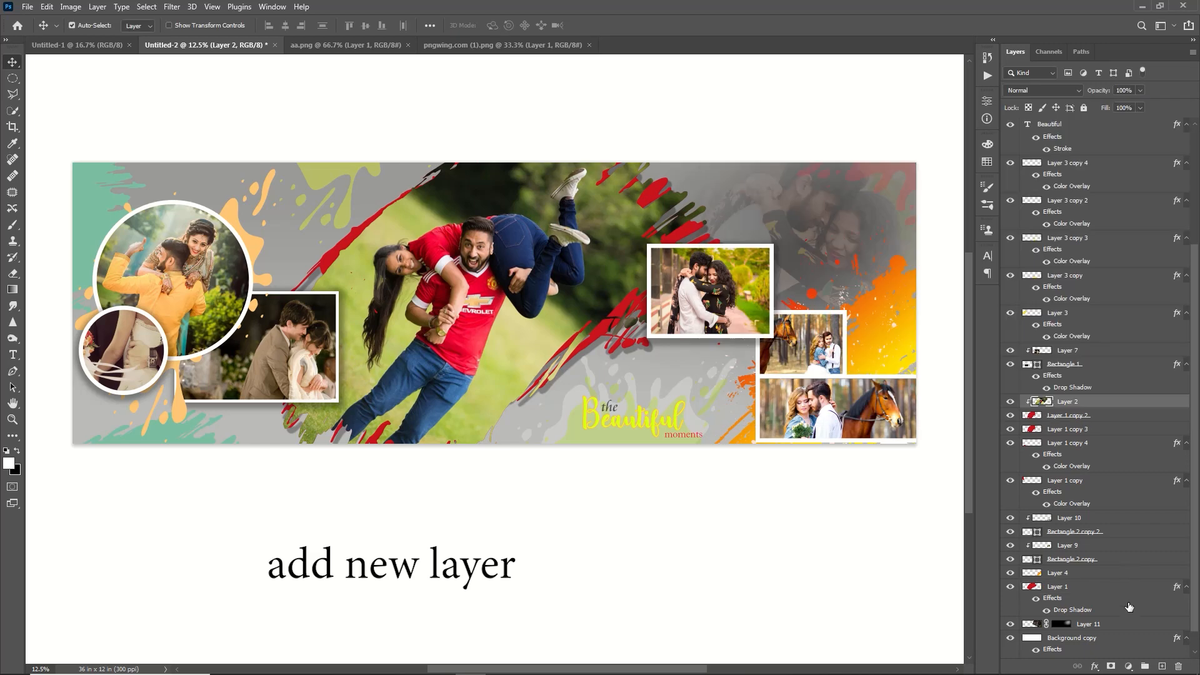
Shade the central photo with a soft black brush at 14% opacity on a new layer above Layer 2, clipped to the photo
left_click(1162, 667)
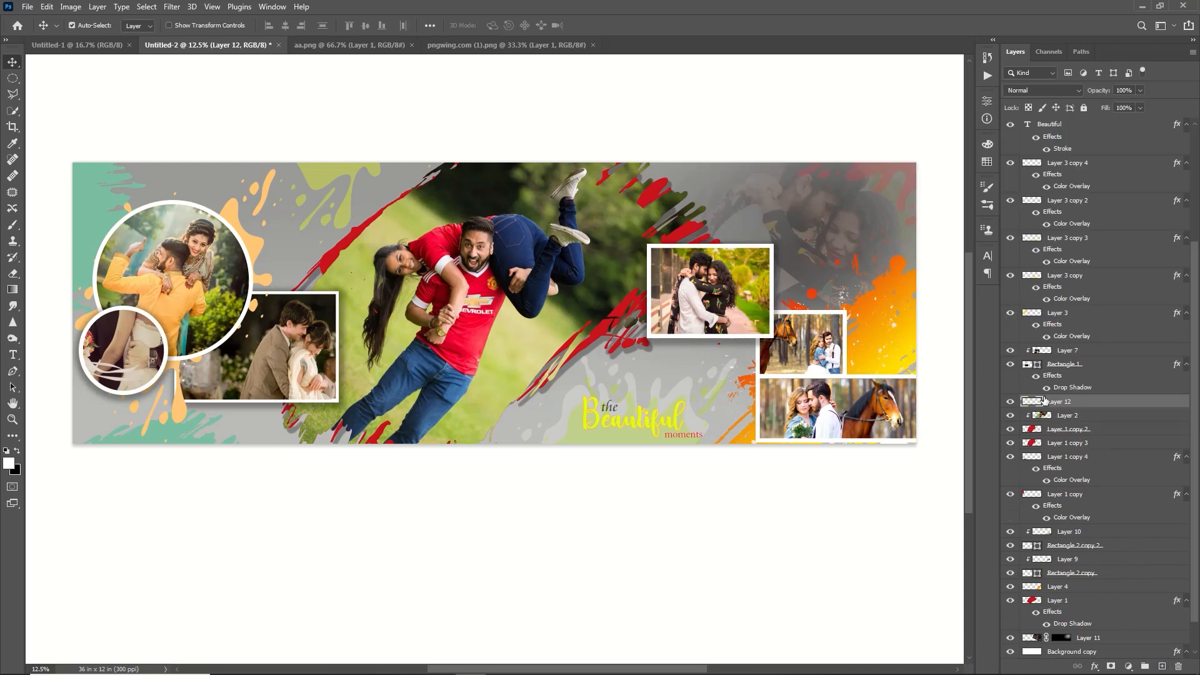
left_click(18, 222)
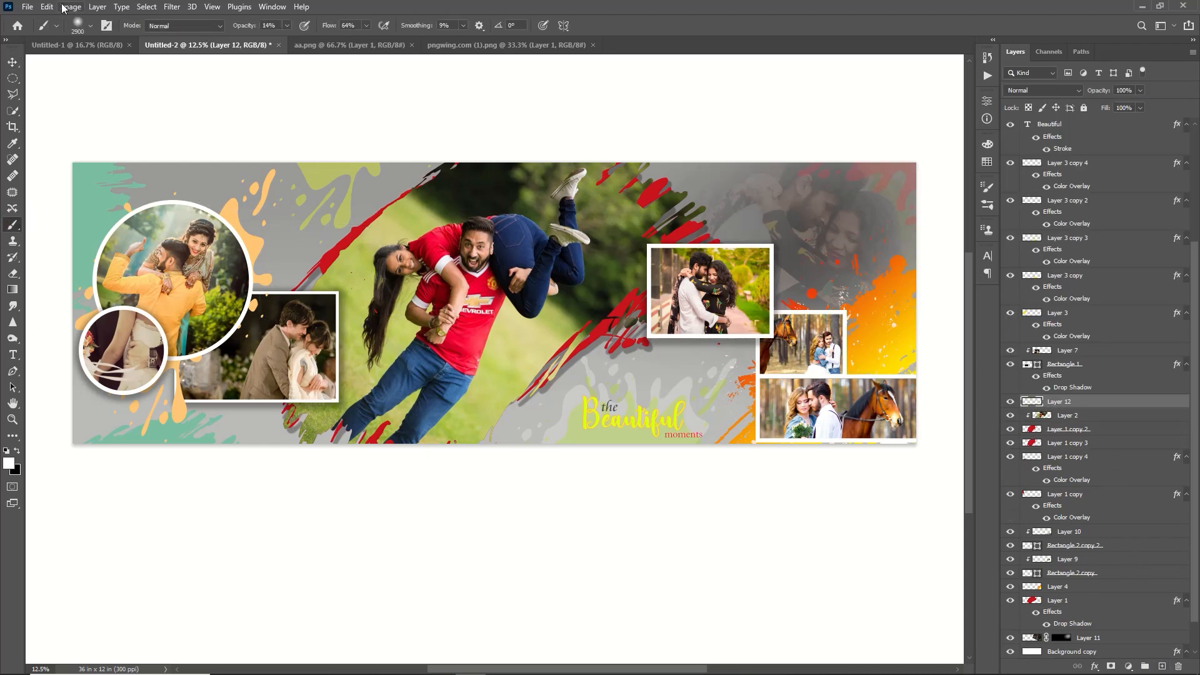
left_click(18, 451)
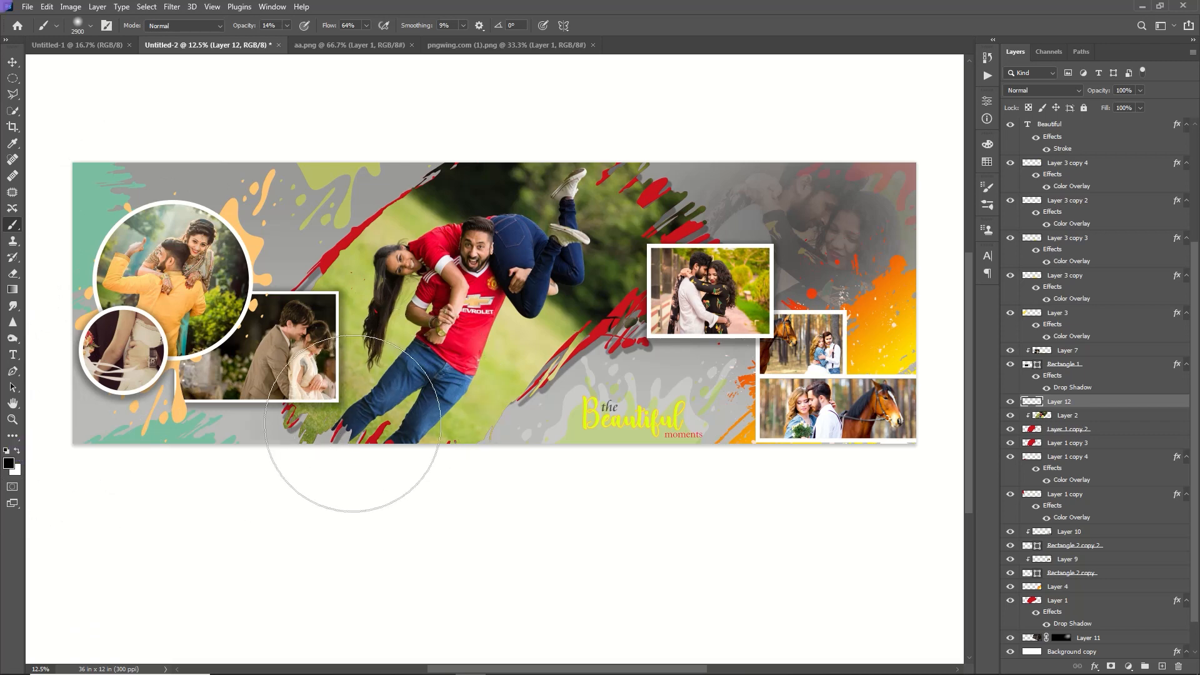
mouse_move(435, 407)
left_mouse_down()
mouse_move(555, 395)
mouse_move(644, 281)
left_mouse_up()
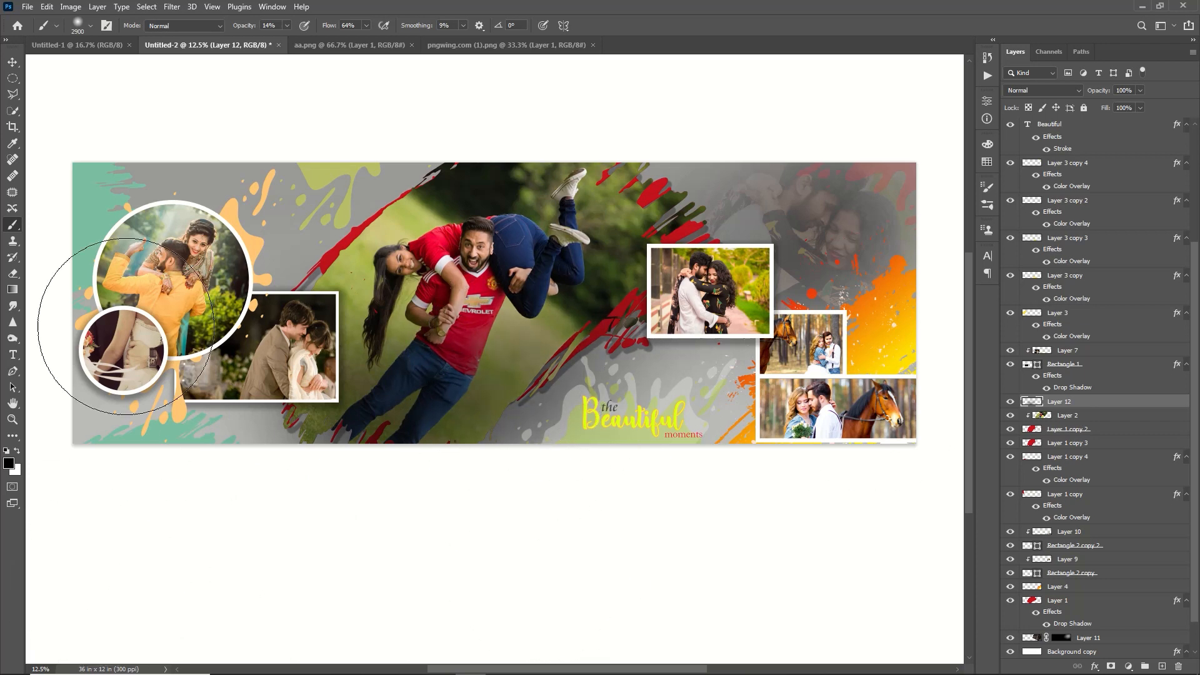
right_click(1115, 399)
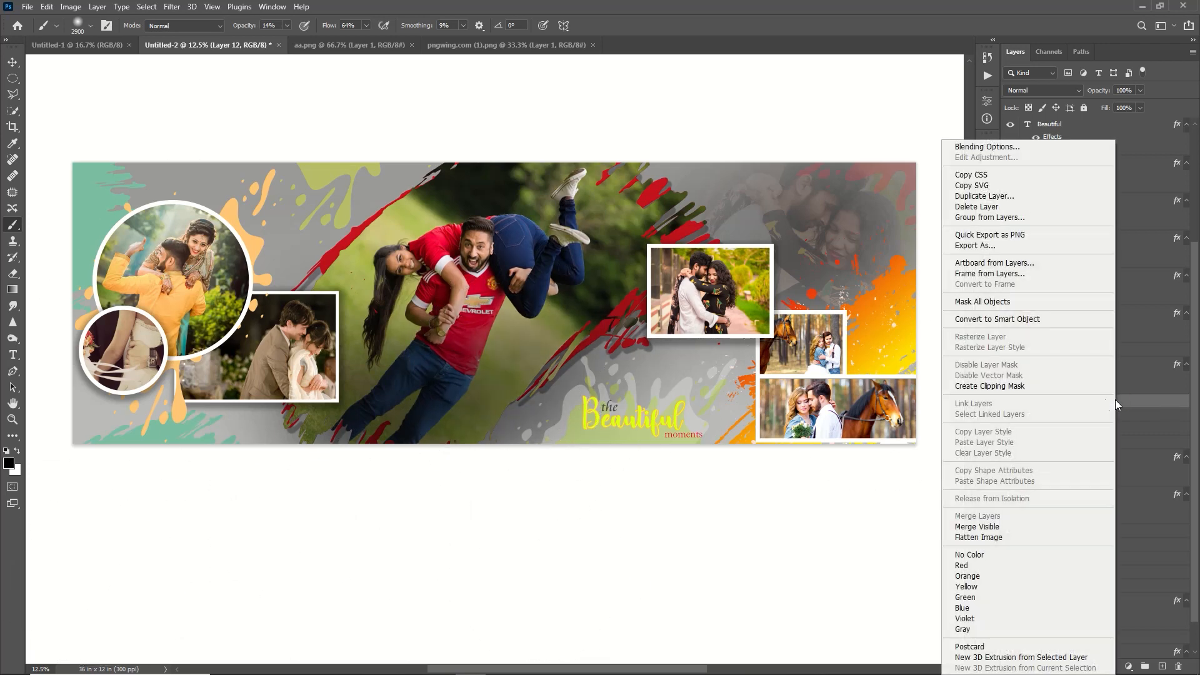
left_click(1019, 388)
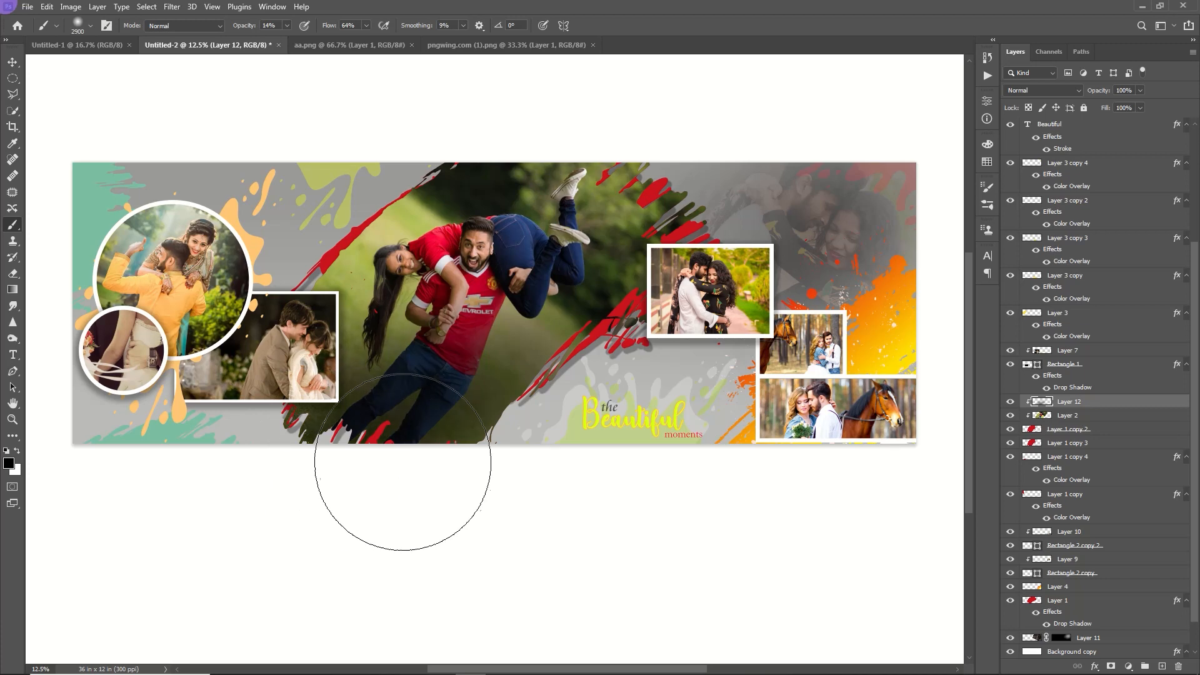
Examine the album spread at 25% zoom from its left side across to its right side
key("v")
left_click_drag(601, 668, 315, 668)
key("ctrl+t")
key("ctrl+plus")
key("ctrl+plus")
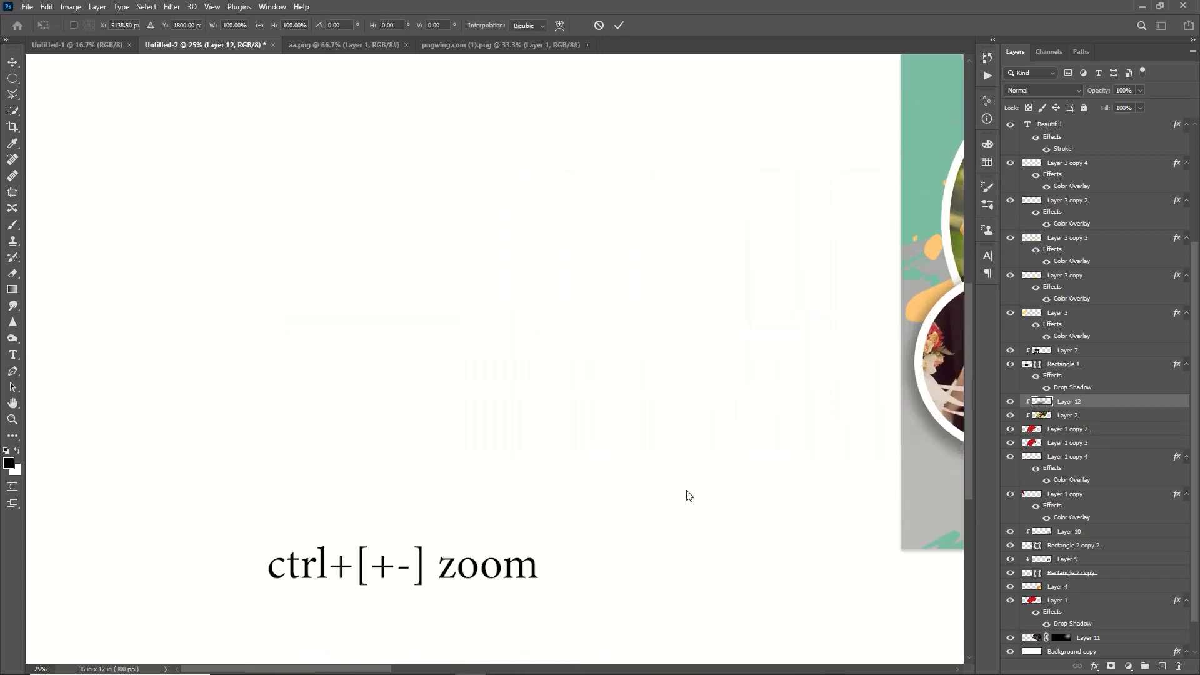
scroll(681, 367, "up", 5)
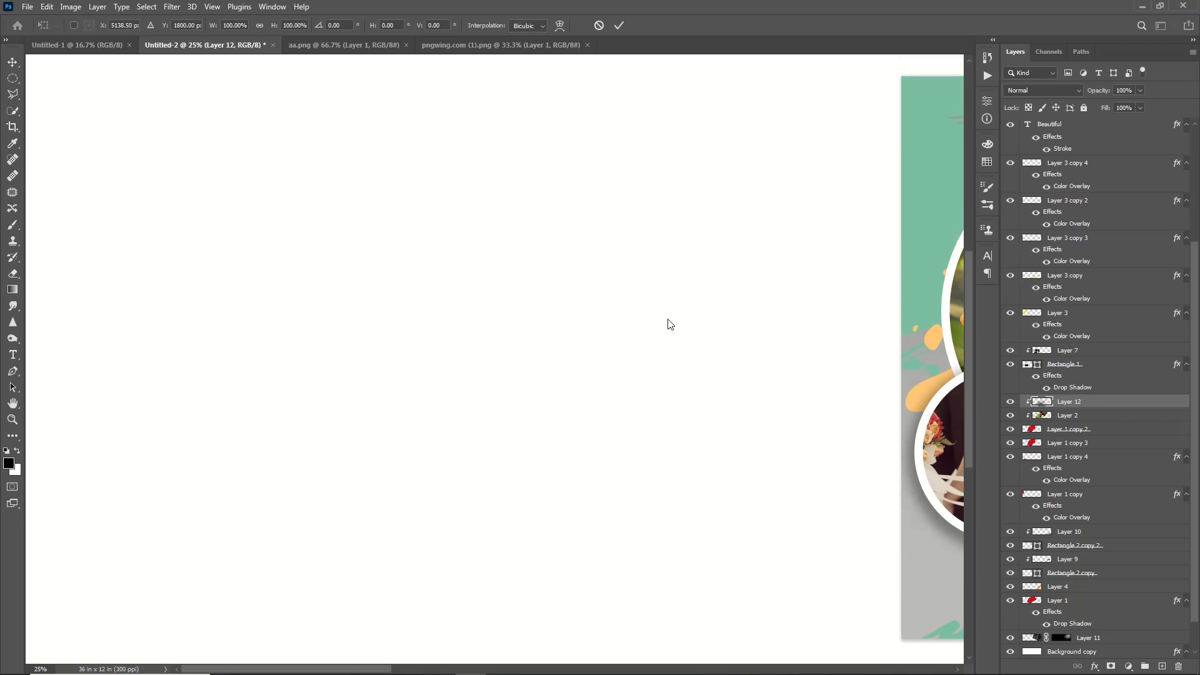
left_click_drag(350, 664, 537, 669)
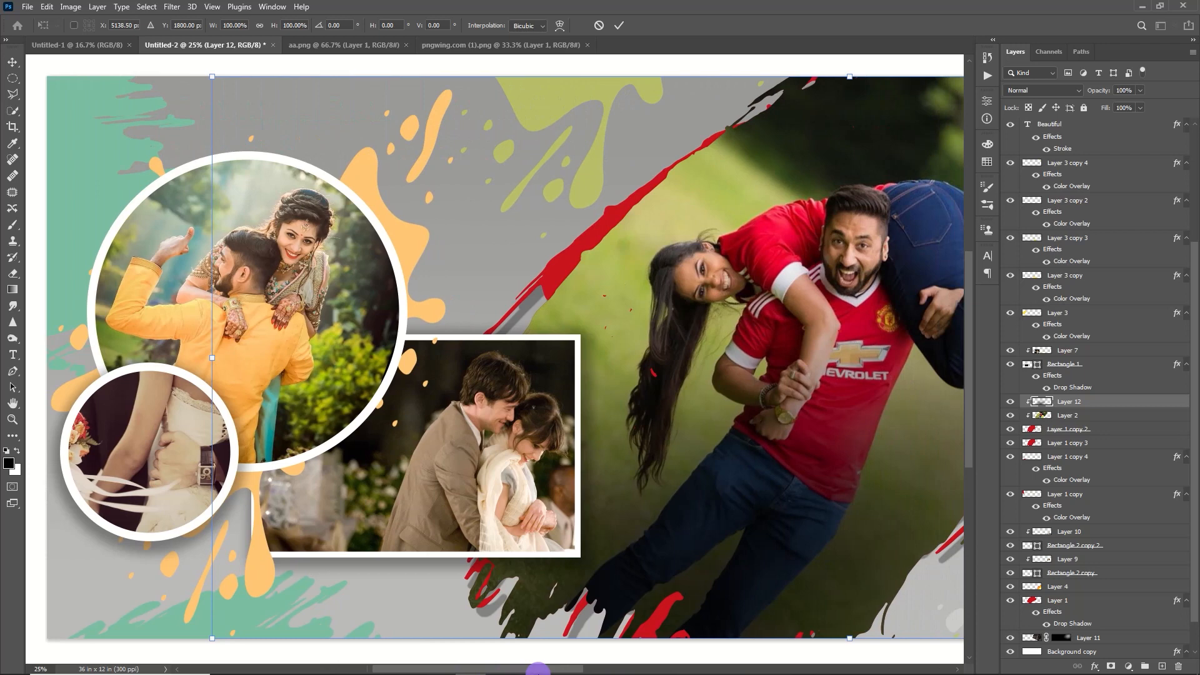
key("Return")
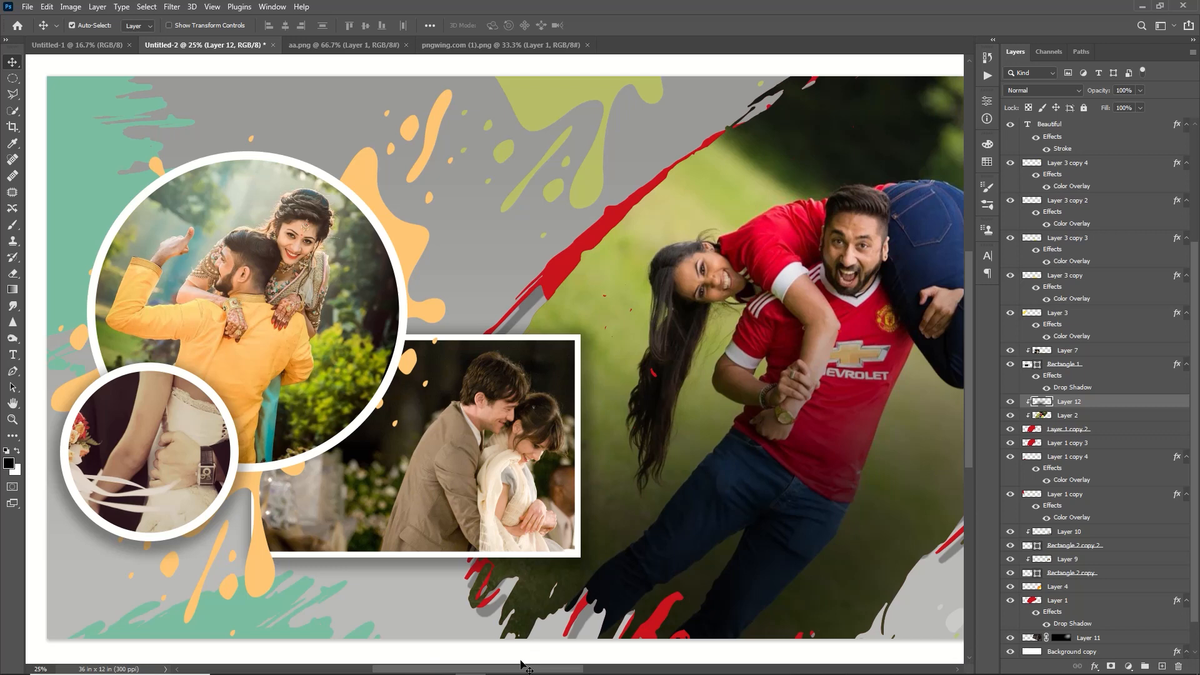
left_click_drag(522, 670, 725, 669)
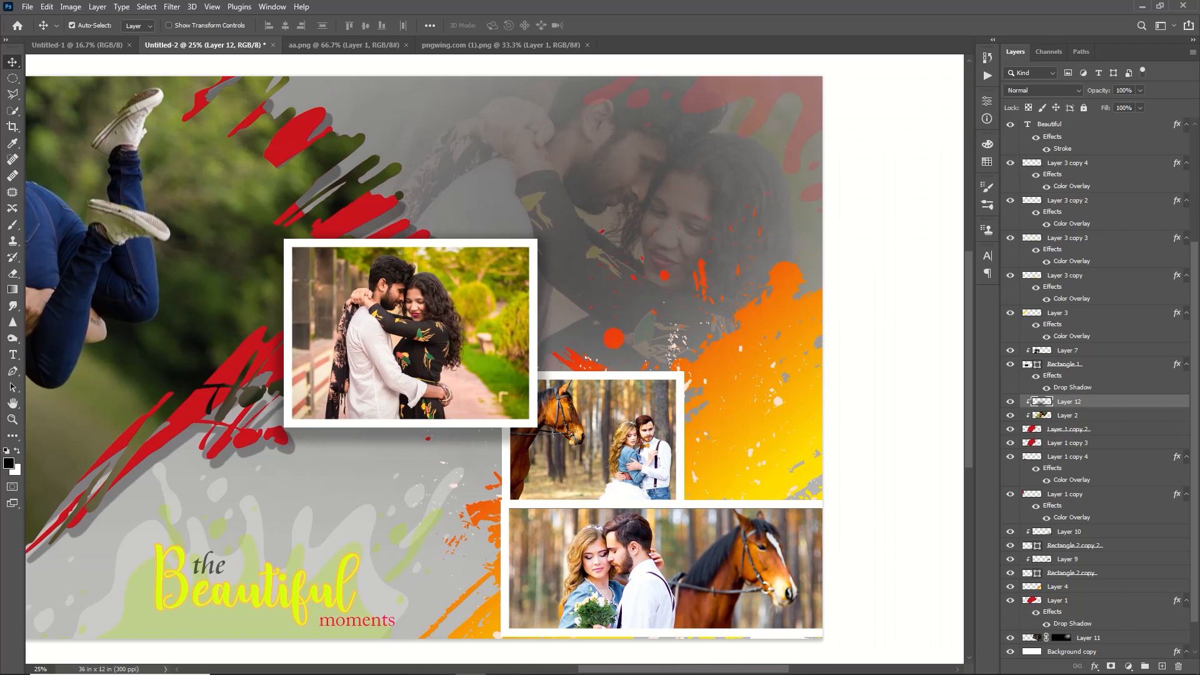
Scale down and rotate the orange paint splash on Layer 4, placing it lower beside the horse photos
left_click(783, 320)
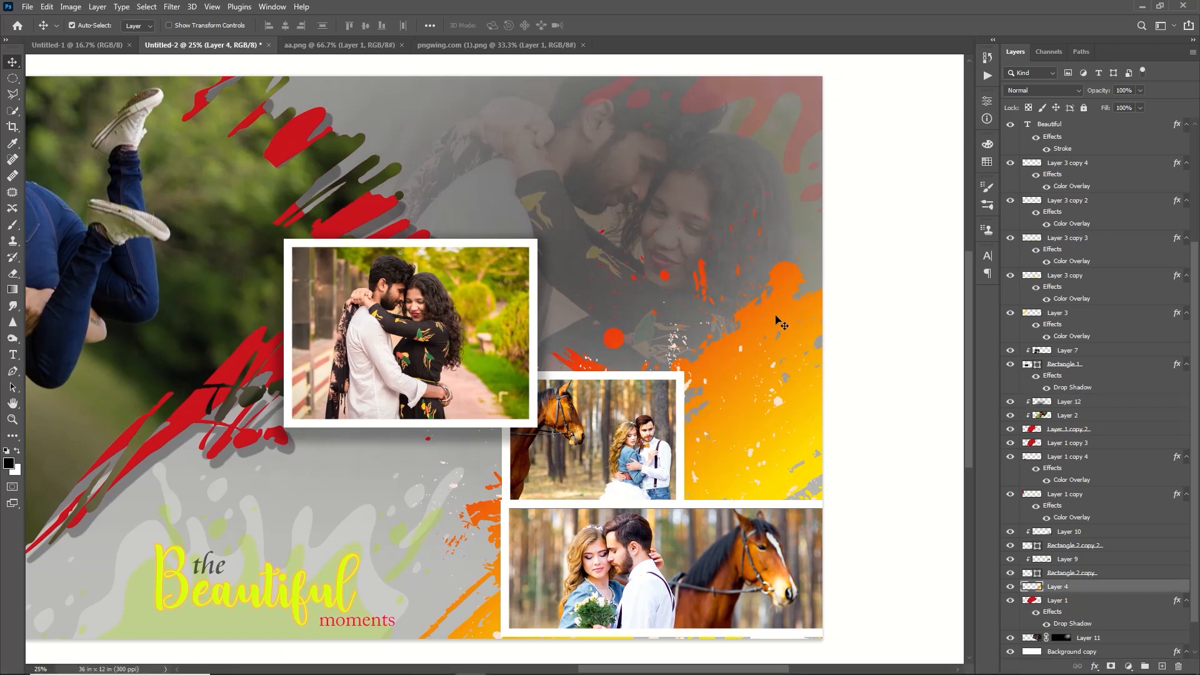
key("ctrl+t")
left_click_drag(868, 188, 922, 260)
left_click_drag(736, 303, 778, 363)
left_click_drag(482, 109, 420, 146)
left_click_drag(737, 423, 692, 450)
left_click(618, 25)
Nudge the lower horse photo on Layer 10 together with its Rectangle 2 copy 2 frame slightly upward and to the right
left_click(1066, 532)
left_click(1066, 546, "shift")
key("shift+Right")
key("shift+Up")
key("shift+Up")
key("shift+Up")
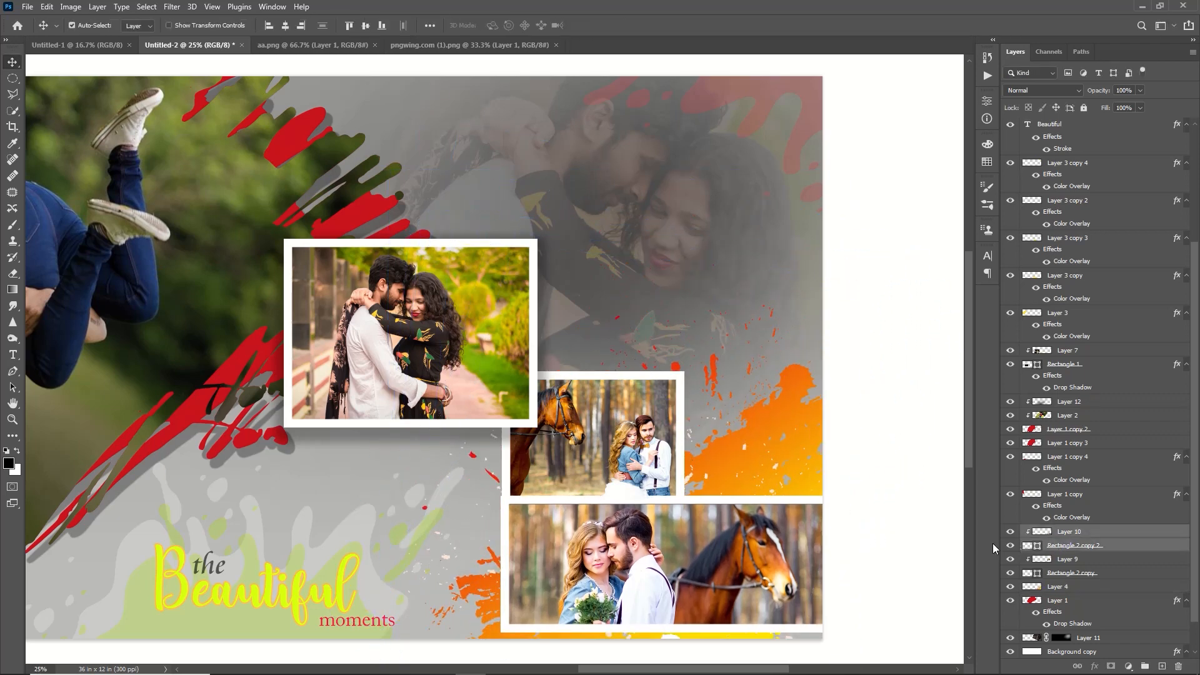
Turn the Layer 7 photo in the Rectangle 1 frame monochrome with a clipped Black & White adjustment, setting Reds to -13
left_click_drag(616, 667, 491, 667)
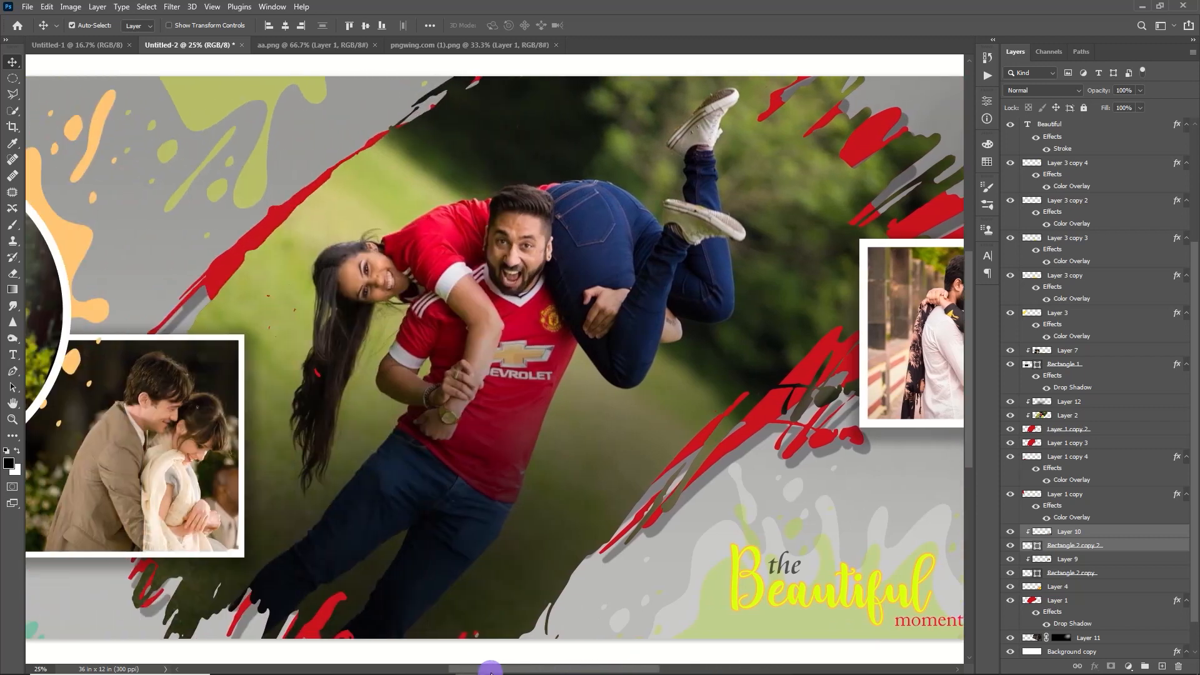
left_click_drag(487, 668, 393, 669)
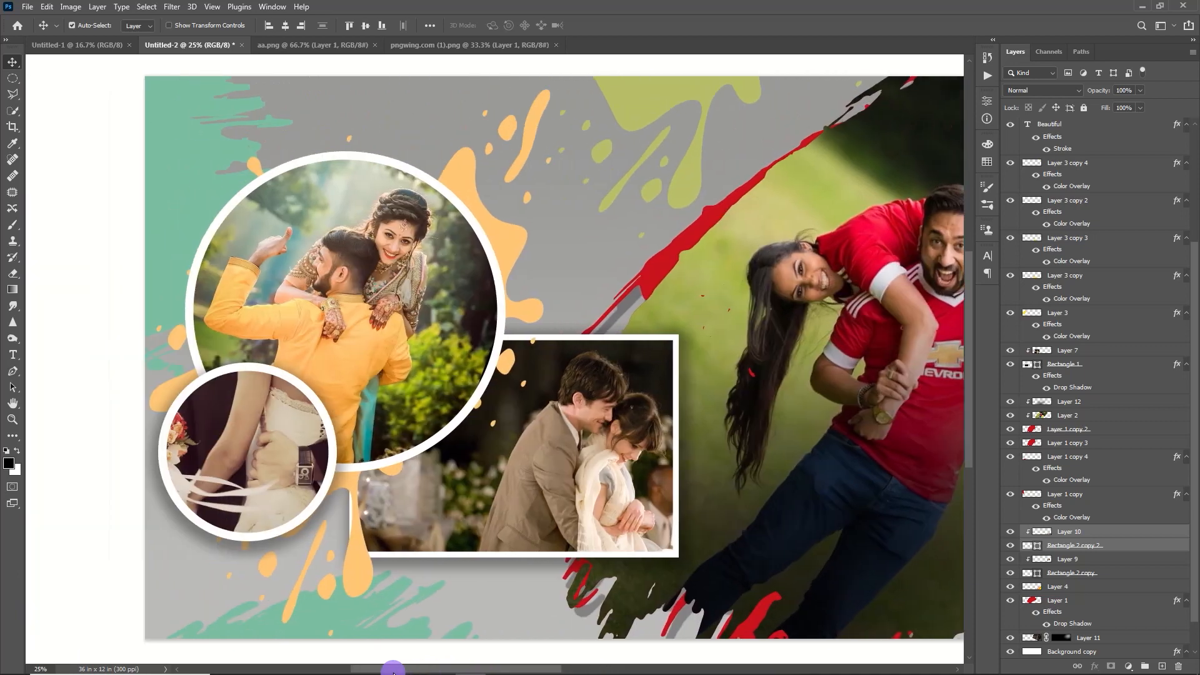
left_click(600, 466)
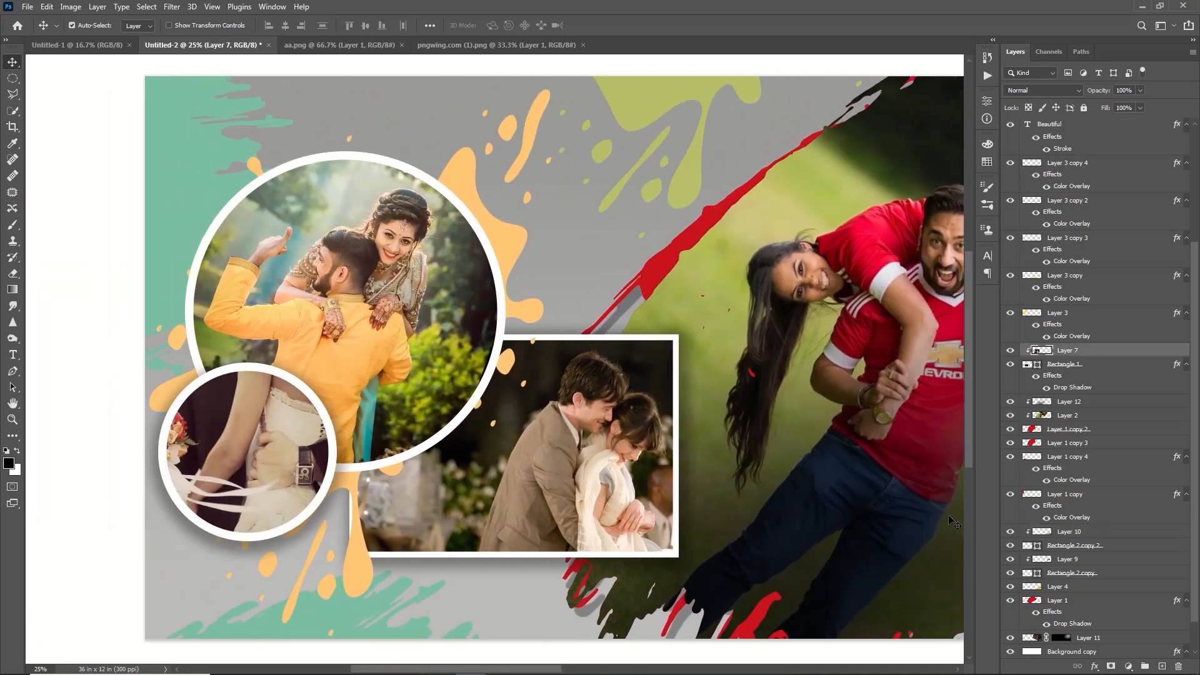
left_click(1129, 667)
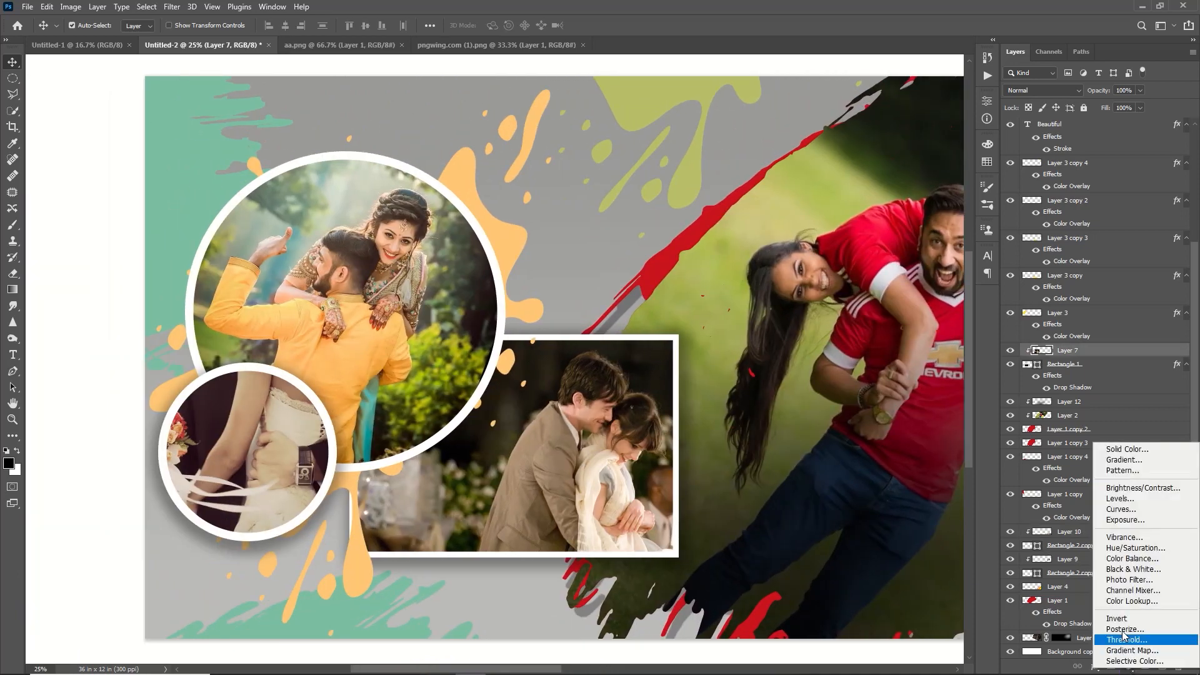
left_click(1148, 570)
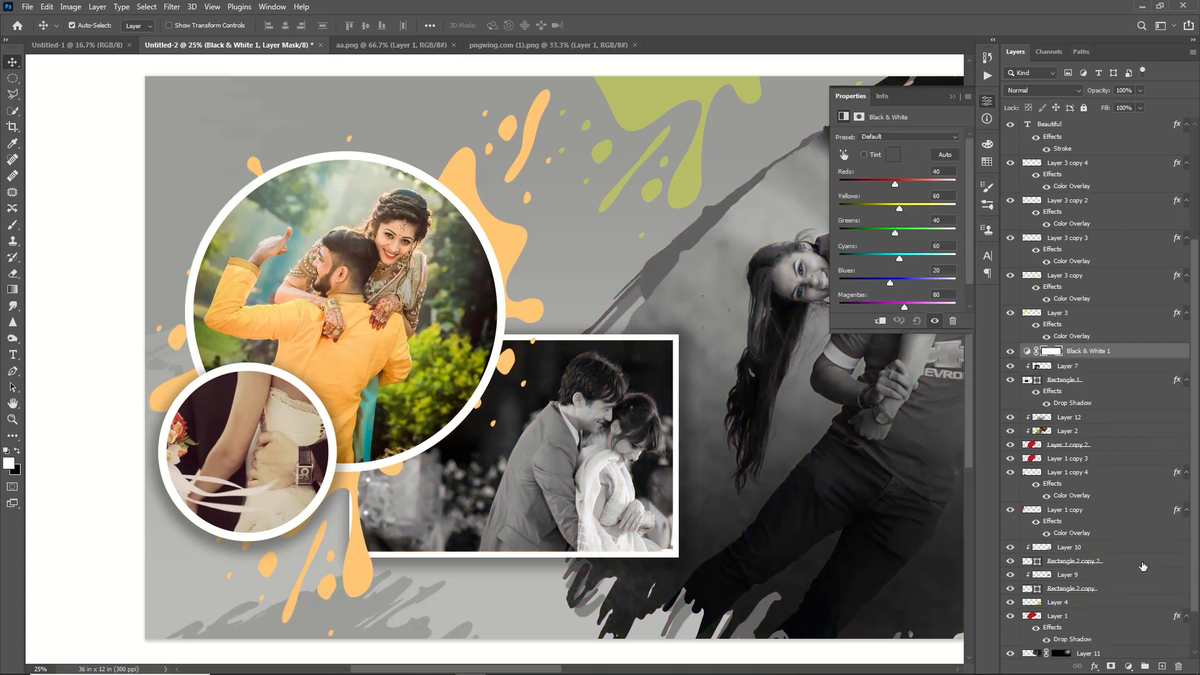
left_click(881, 321)
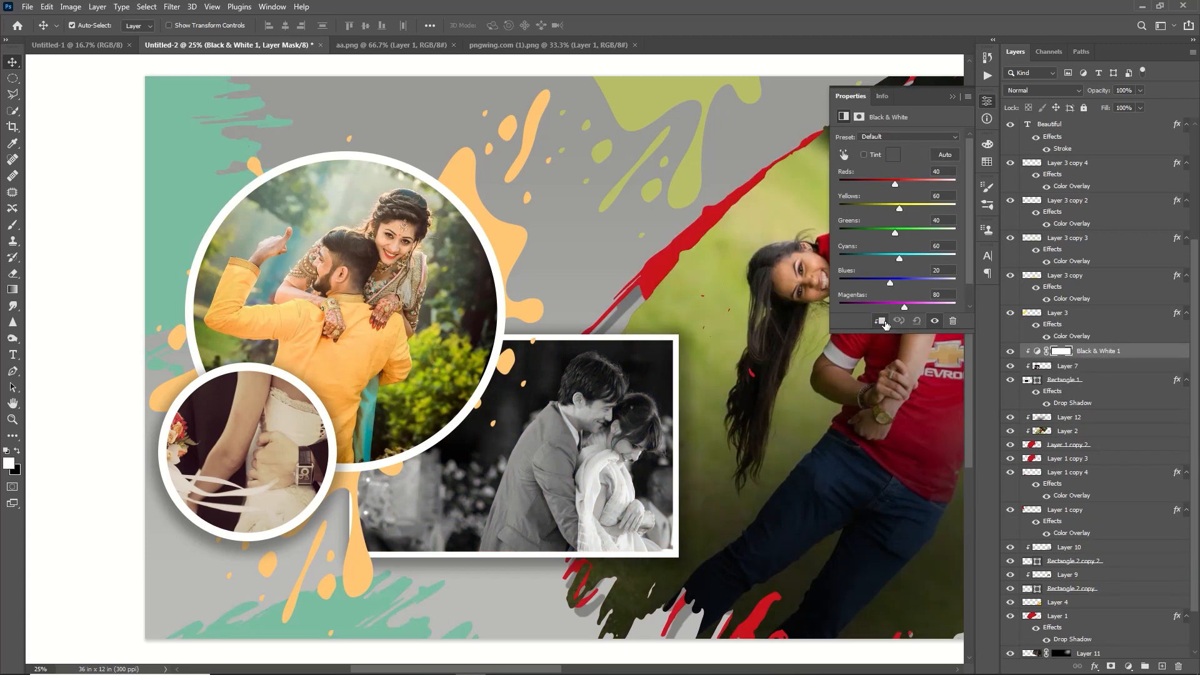
left_click_drag(895, 184, 882, 181)
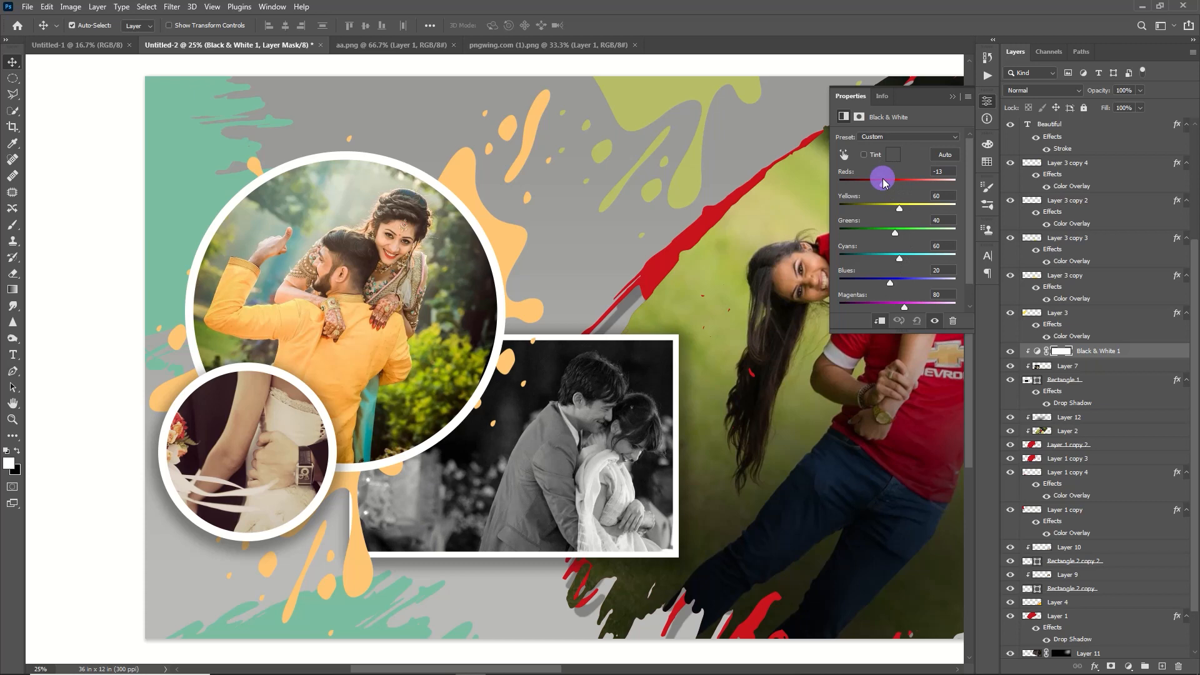
left_click(953, 97)
Turn the small circular photo on Layer 6 monochrome with a clipped Black & White adjustment, setting Reds to 1
left_click(272, 444)
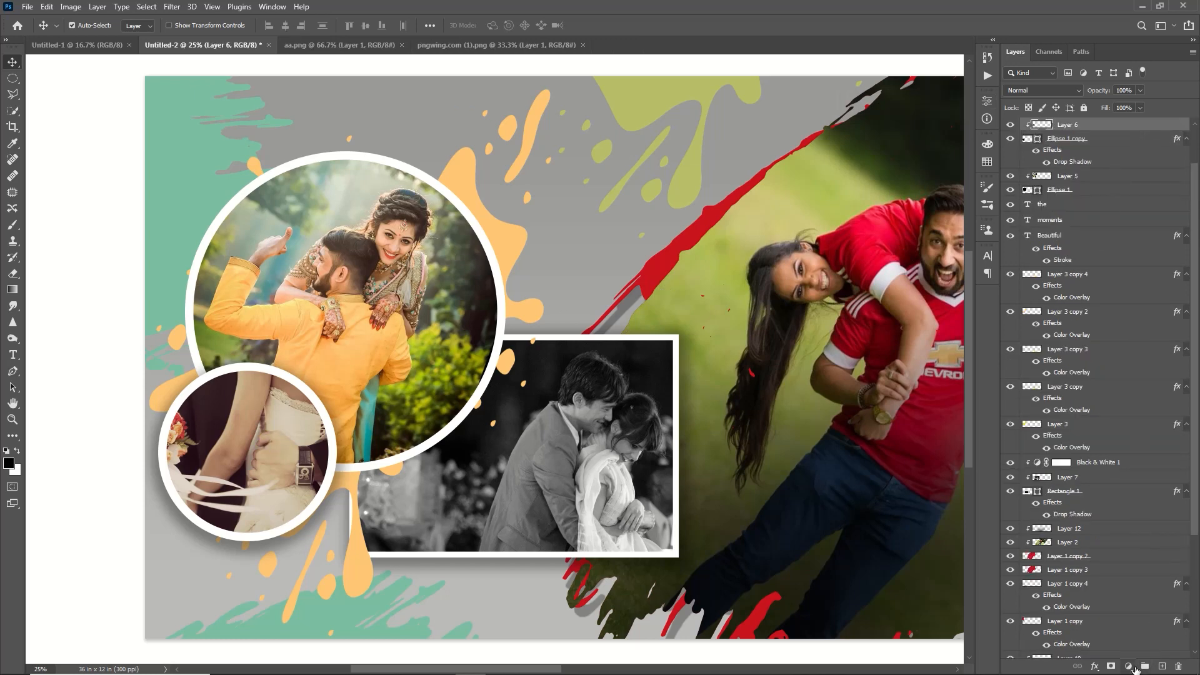
left_click(1129, 667)
left_click(1129, 567)
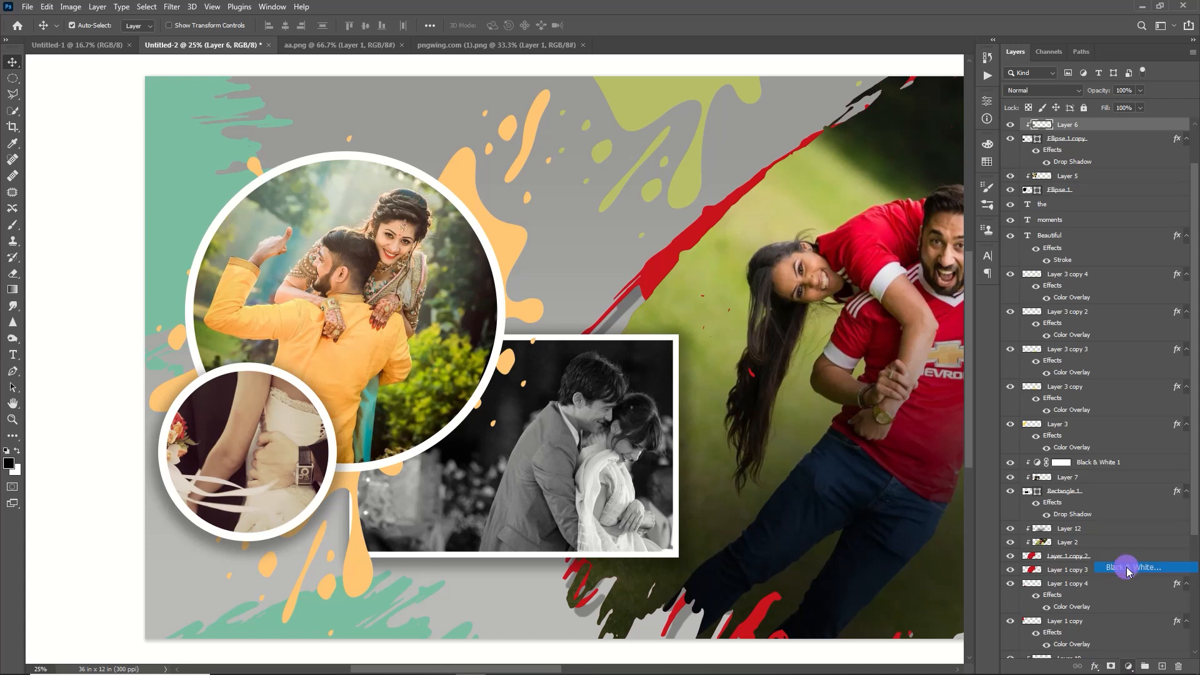
left_click(880, 321)
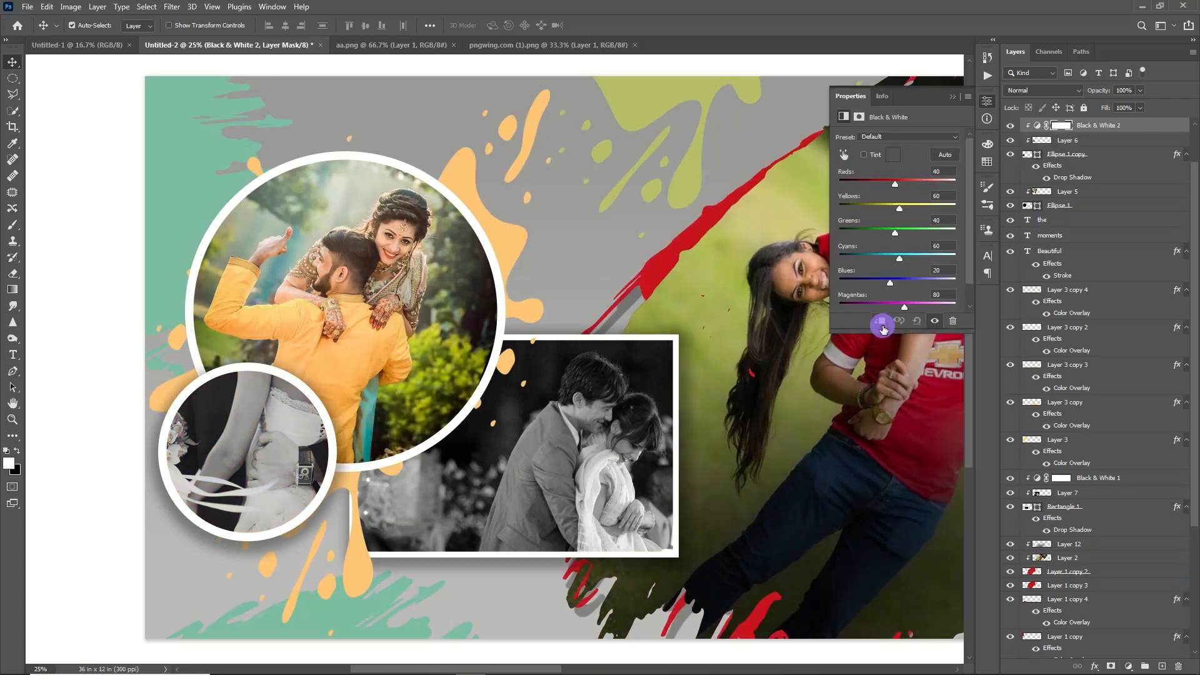
left_click(886, 185)
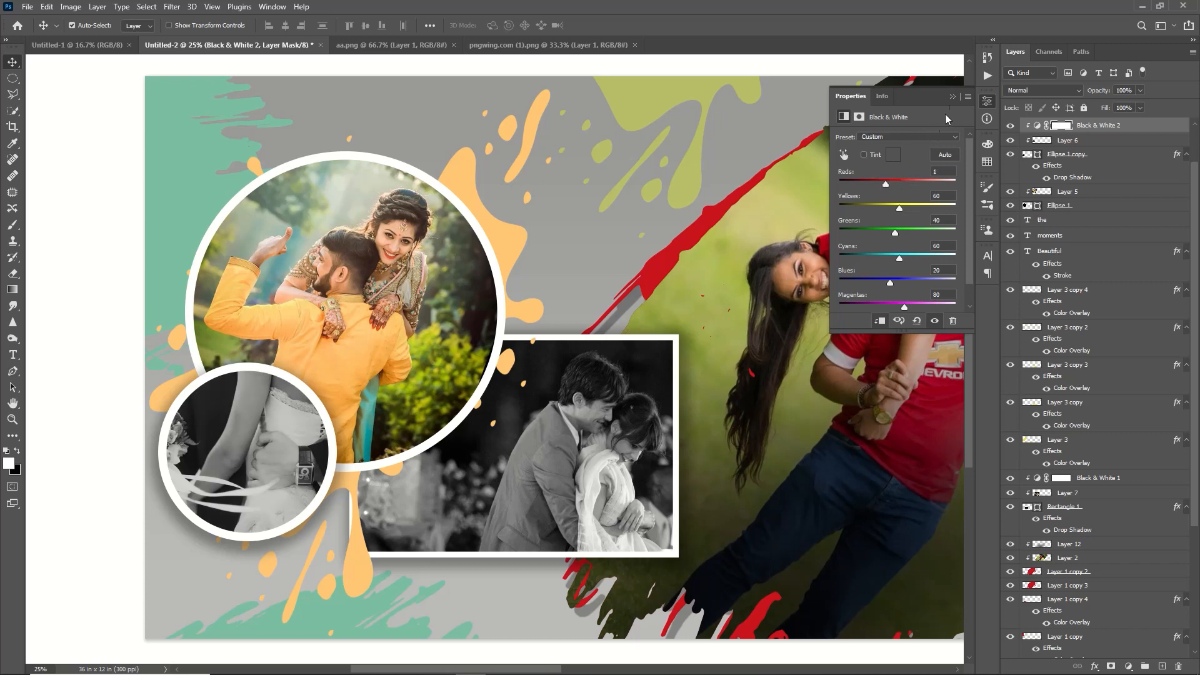
left_click(952, 96)
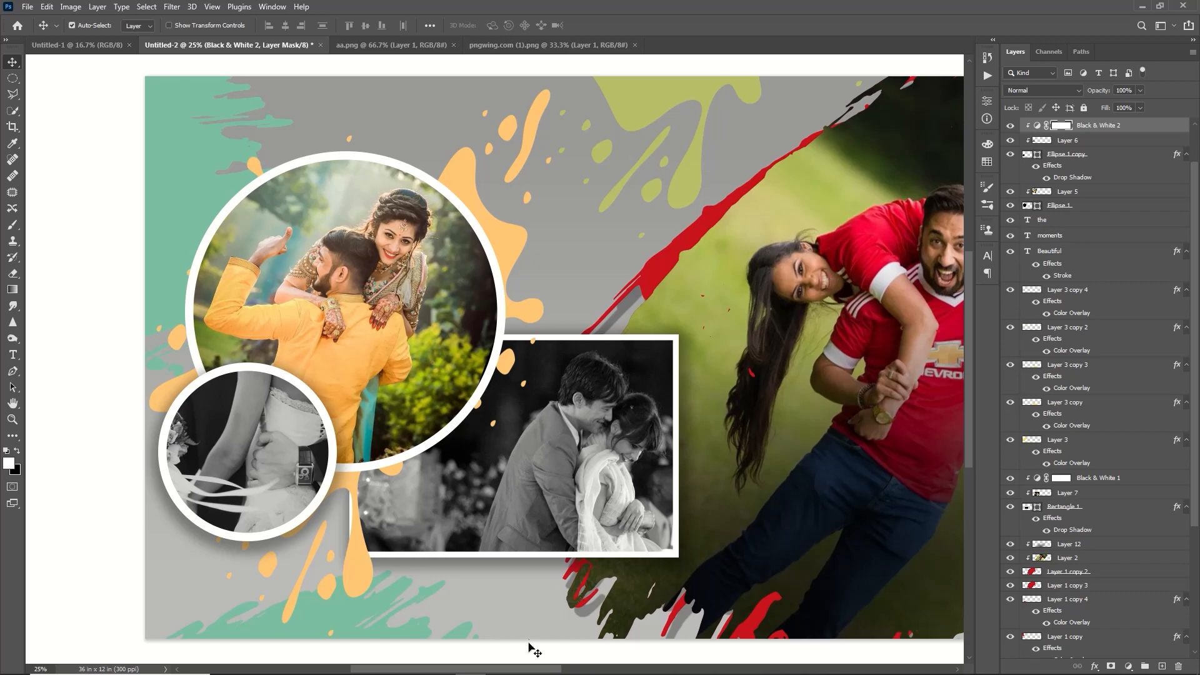
Turn the Layer 8 photo in the Rectangle 2 frame monochrome with a clipped Black & White adjustment, setting Reds to 19
left_click_drag(531, 668, 725, 669)
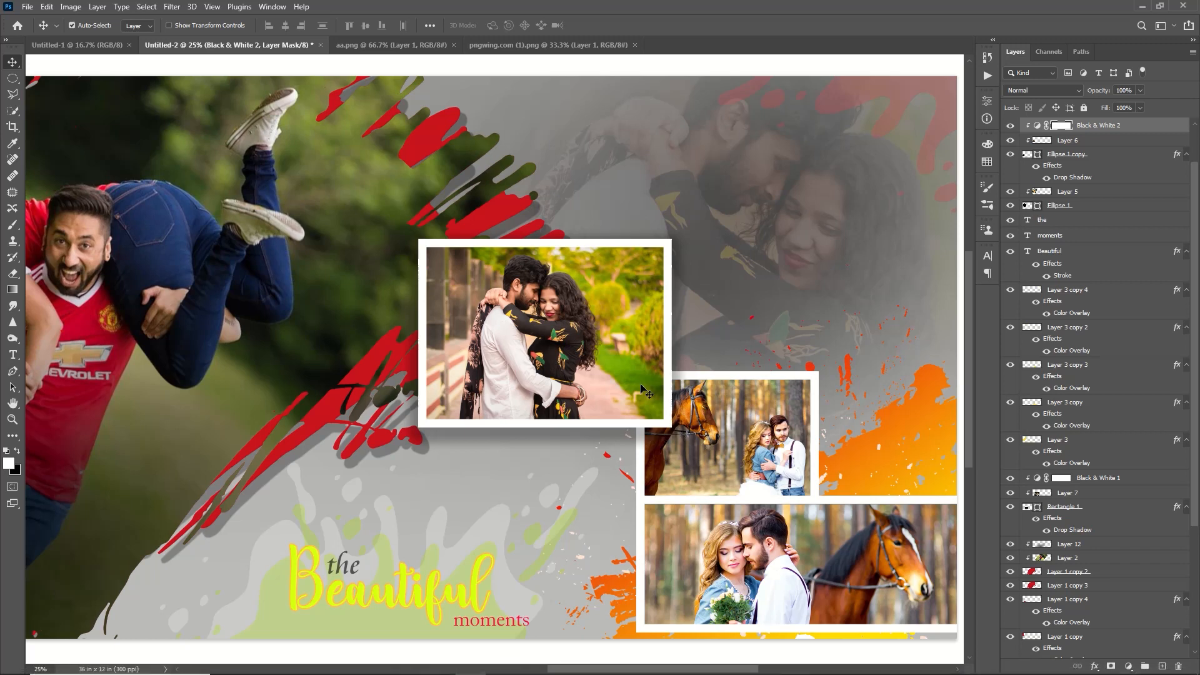
left_click(604, 347)
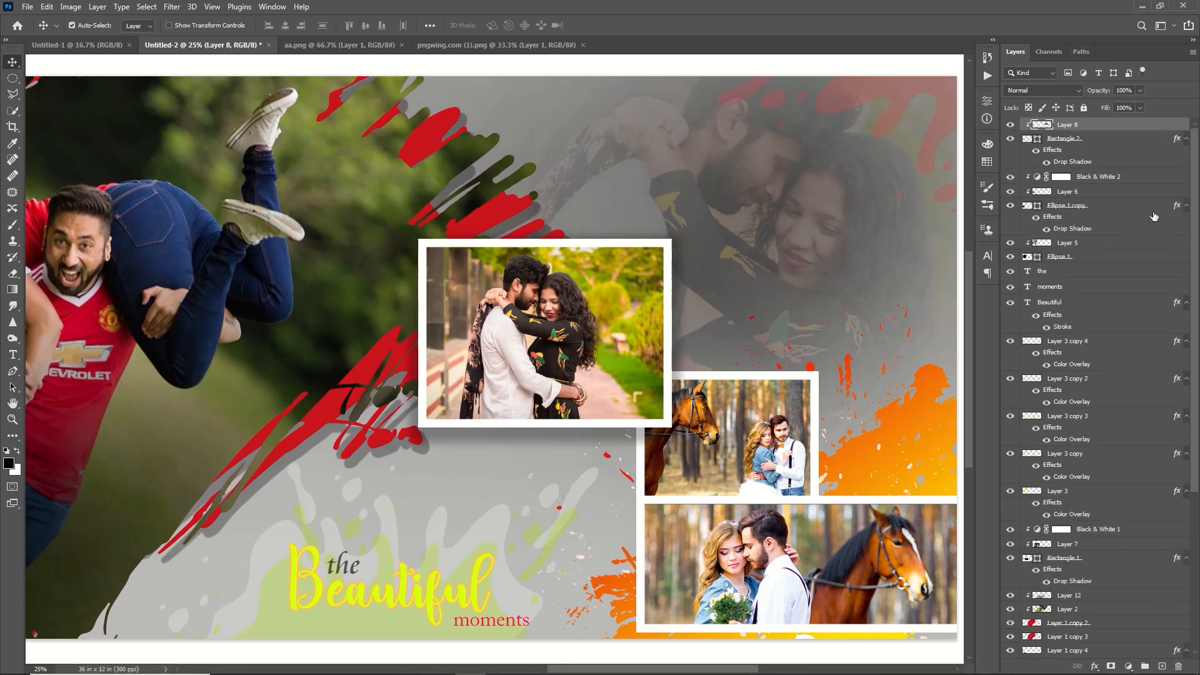
left_click(1129, 667)
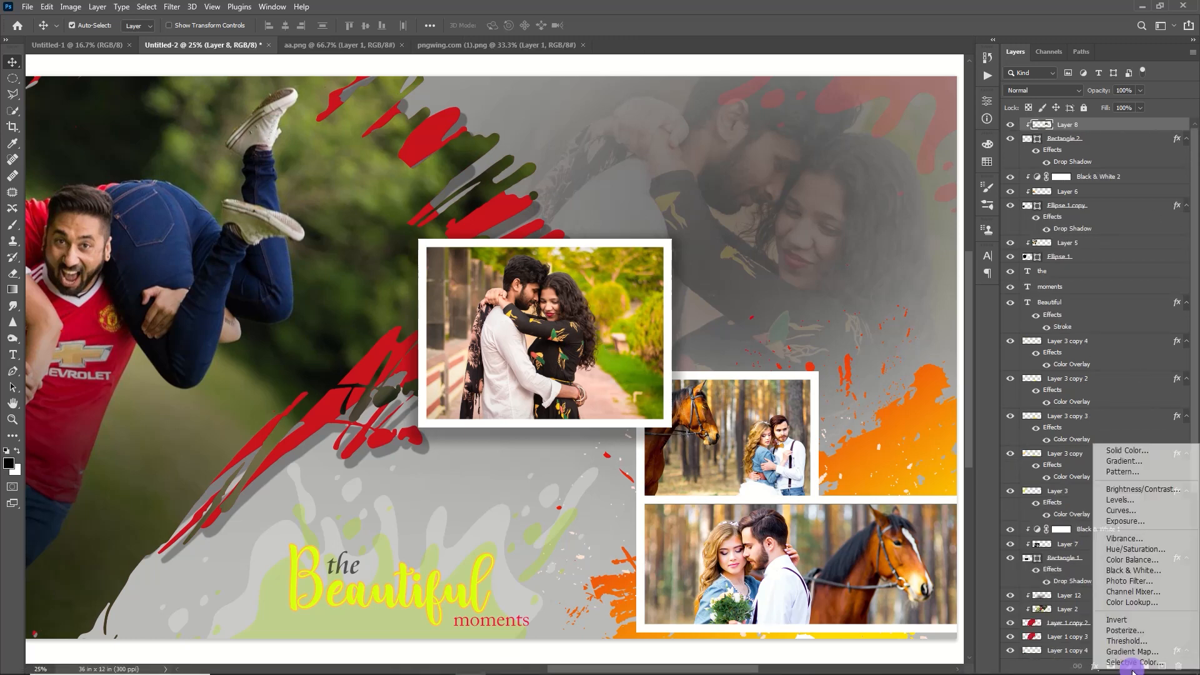
left_click(1131, 570)
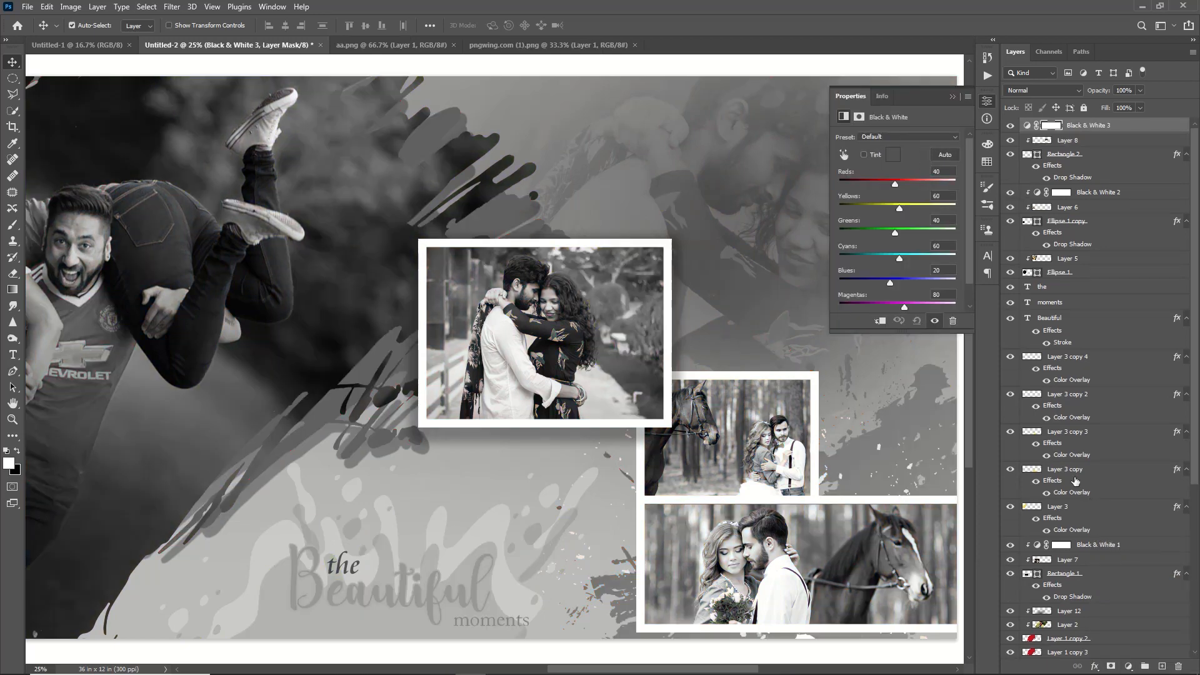
left_click(879, 321)
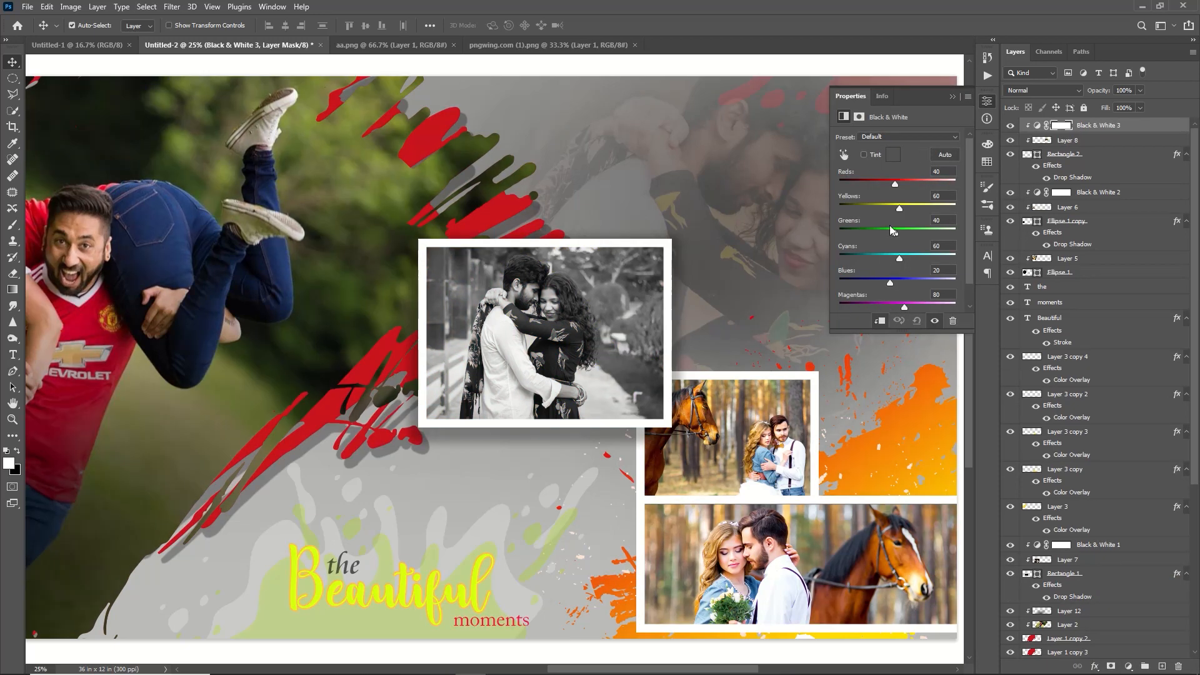
left_click_drag(894, 185, 890, 185)
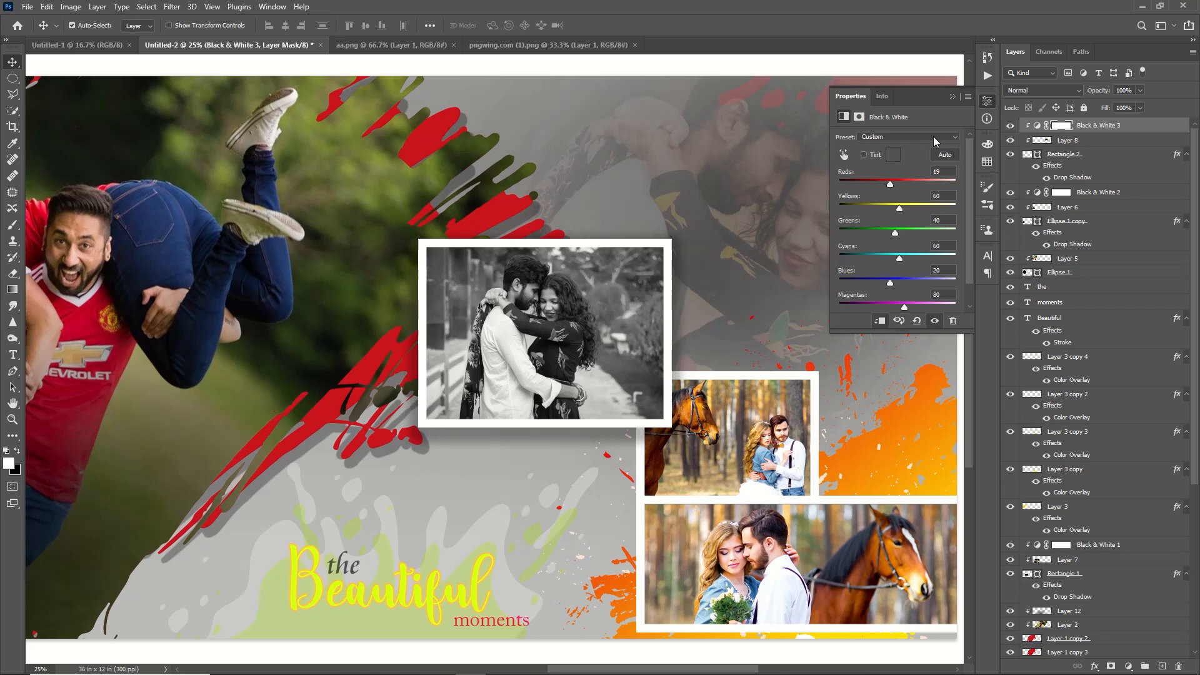
left_click(957, 98)
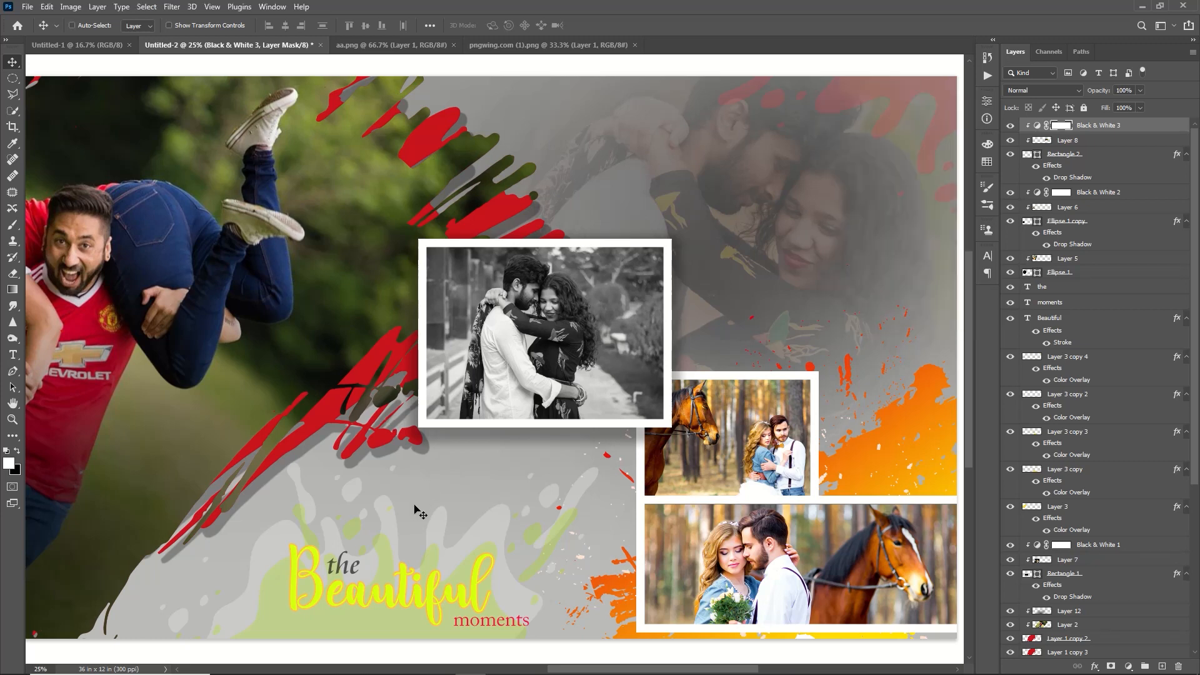
key("ctrl+0")
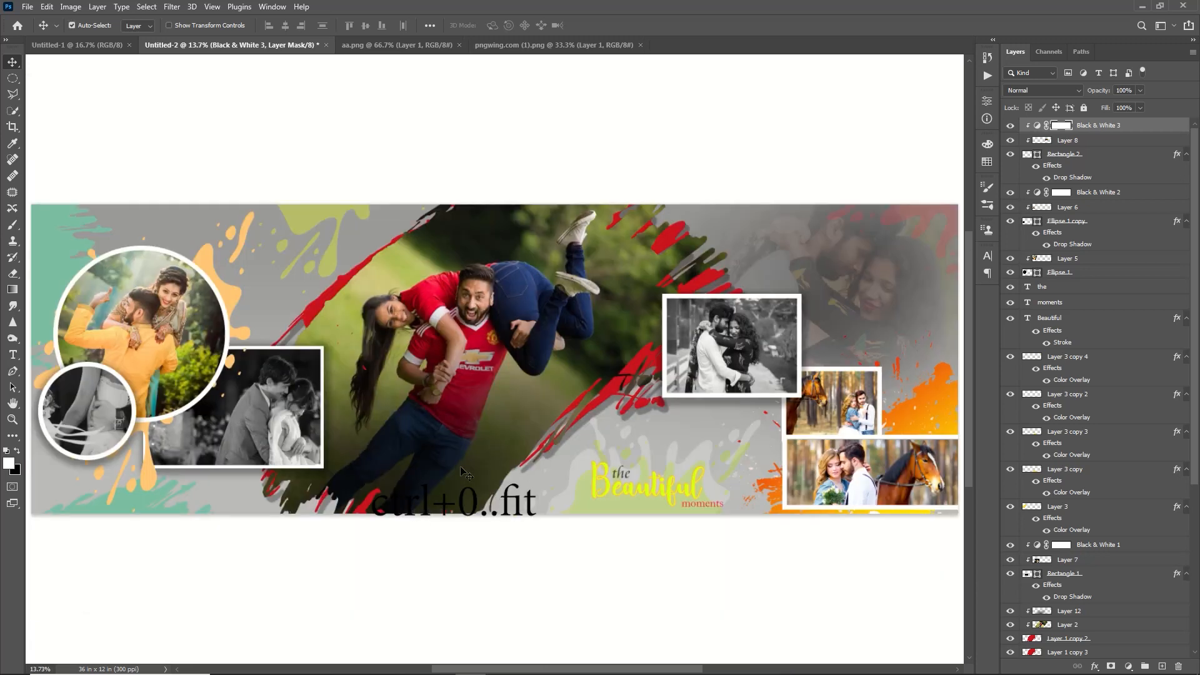